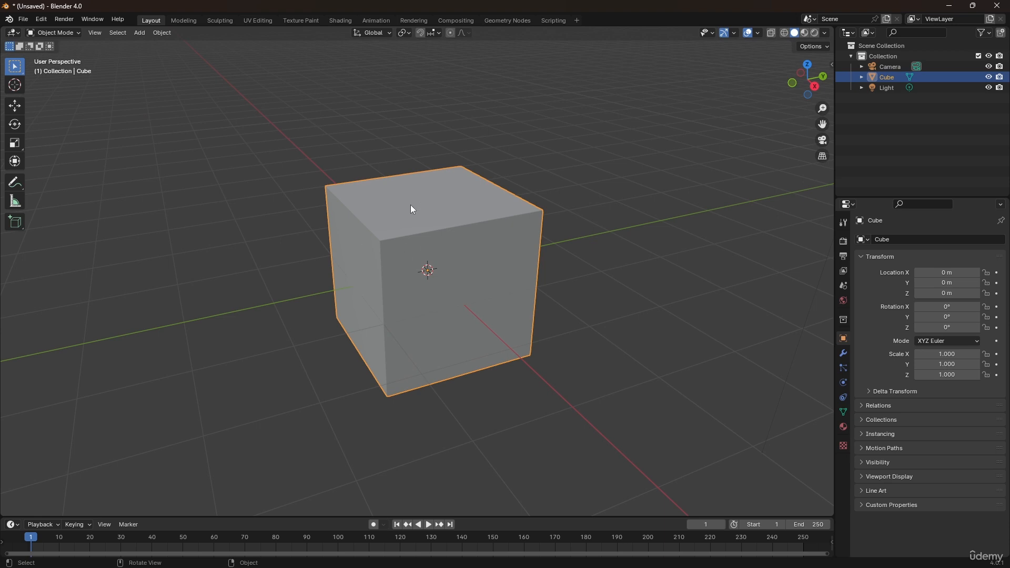
# - Flatten the default cube by scaling its mesh along Z in Edit Mode
pyautogui.press('Tab')
pyautogui.press('s')
pyautogui.press('z')
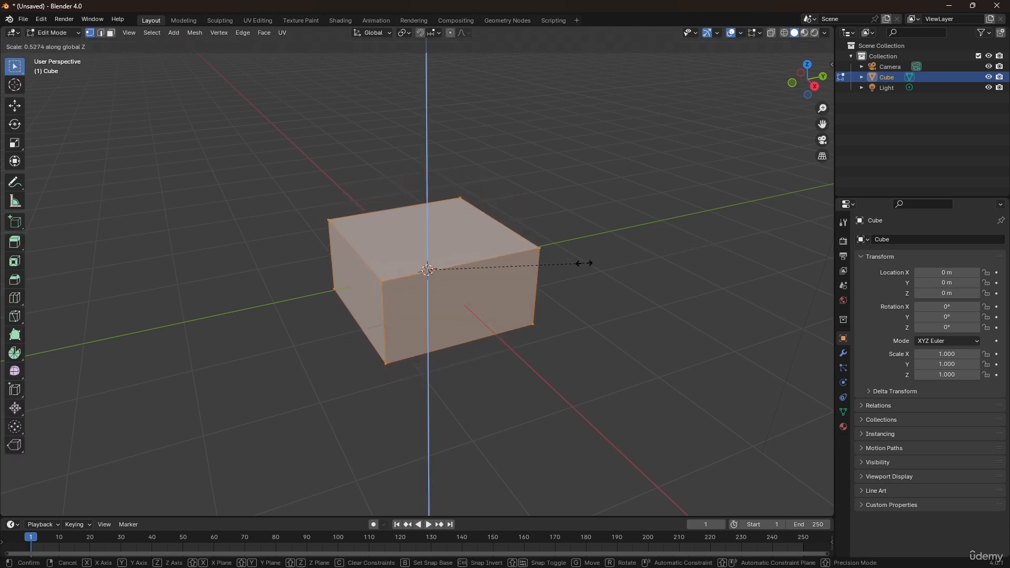
pyautogui.click(527, 277)
pyautogui.press('Tab')
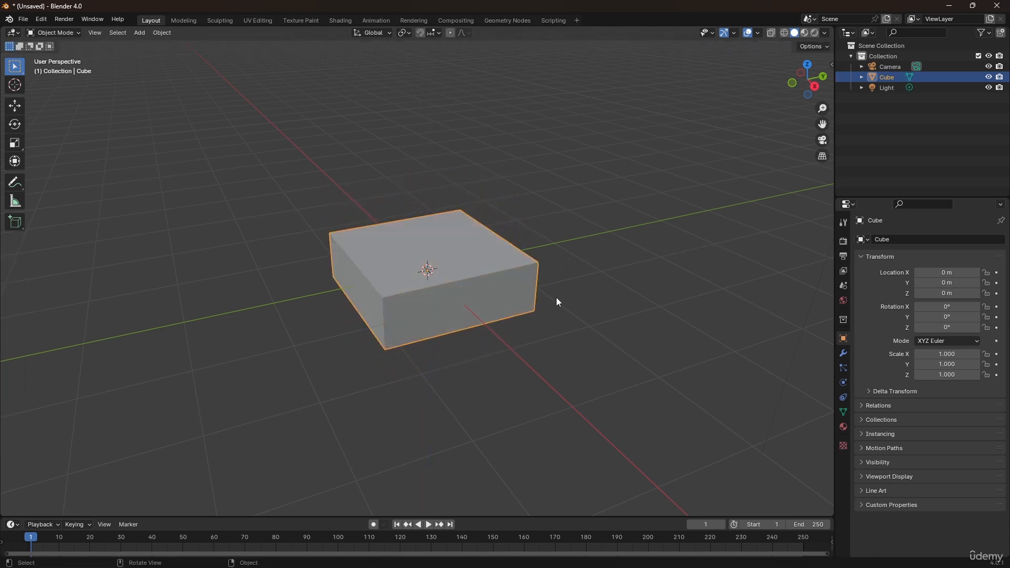
# - Raise the flattened cube along Z to about 0.44 m
pyautogui.press('g')
pyautogui.press('z')
pyautogui.click(554, 268)
pyautogui.scroll(2, 464, 226)
# - Taper the block by scaling its top face inward and lowering that face along Z
pyautogui.press('Tab')
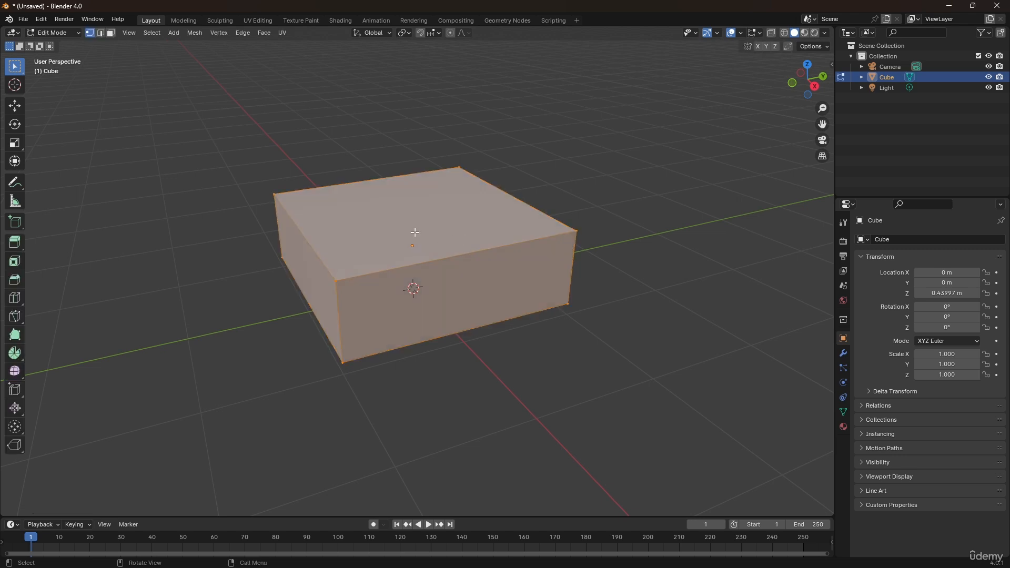
pyautogui.moveTo(466, 230); pyautogui.dragTo(430, 238, button='middle')
pyautogui.press('3')
pyautogui.click(445, 252)
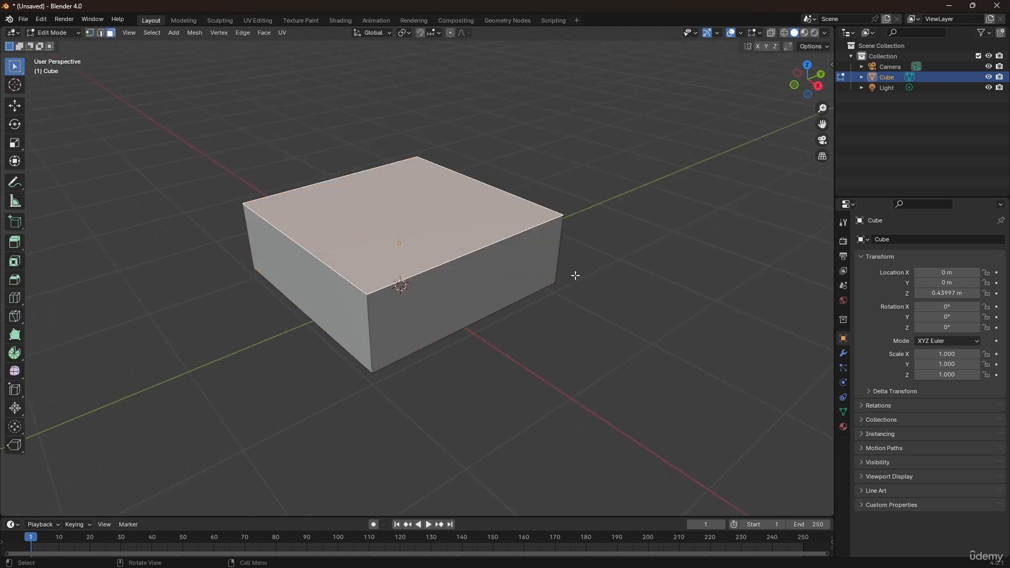
pyautogui.press('s')
pyautogui.click(656, 248)
pyautogui.press('g')
pyautogui.press('z')
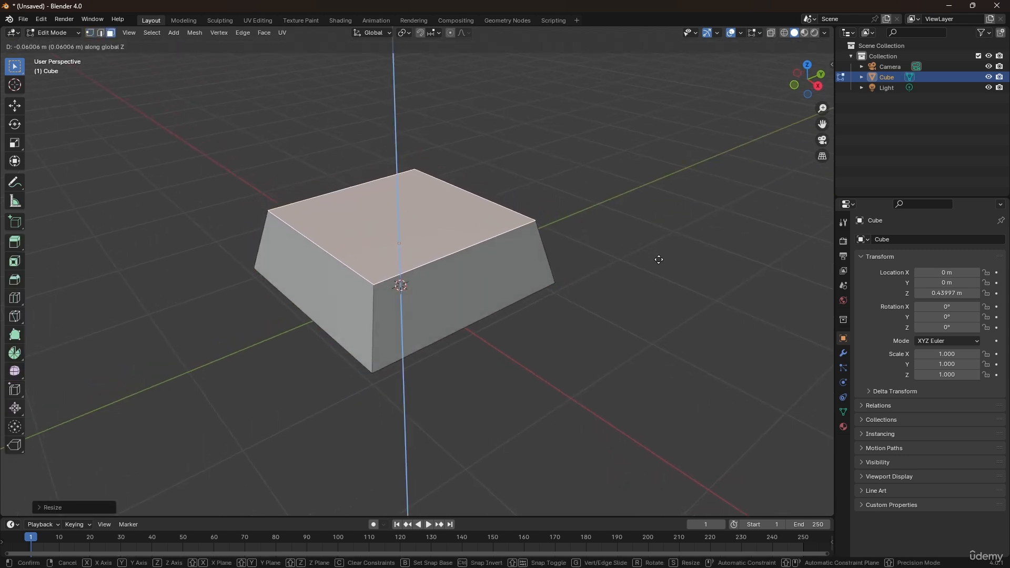
pyautogui.click(659, 280)
pyautogui.moveTo(545, 255); pyautogui.dragTo(536, 250, button='middle')
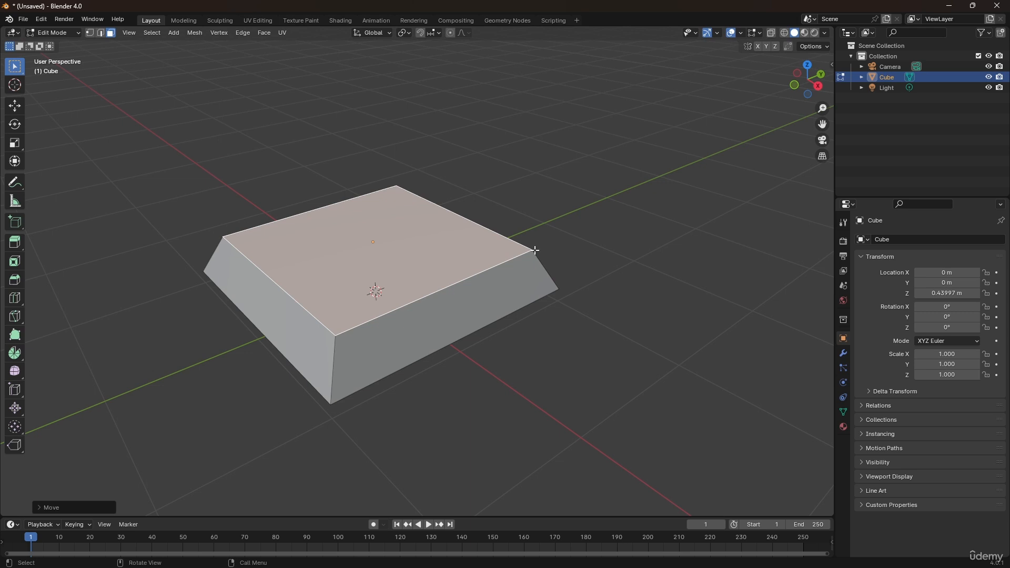
# - Inset the top face of the tapered block and extrude it upward into a raised tier
pyautogui.press('i')
pyautogui.click(604, 252)
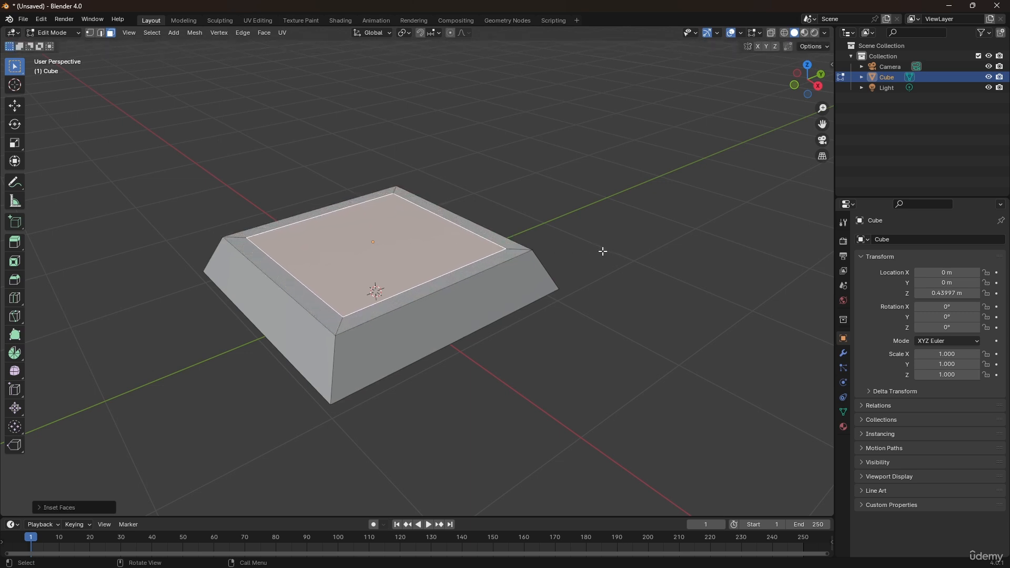
pyautogui.press('e')
pyautogui.click(597, 229)
# - Inset the raised tier's top face slightly and extrude it upward about 0.03 m
pyautogui.press('i')
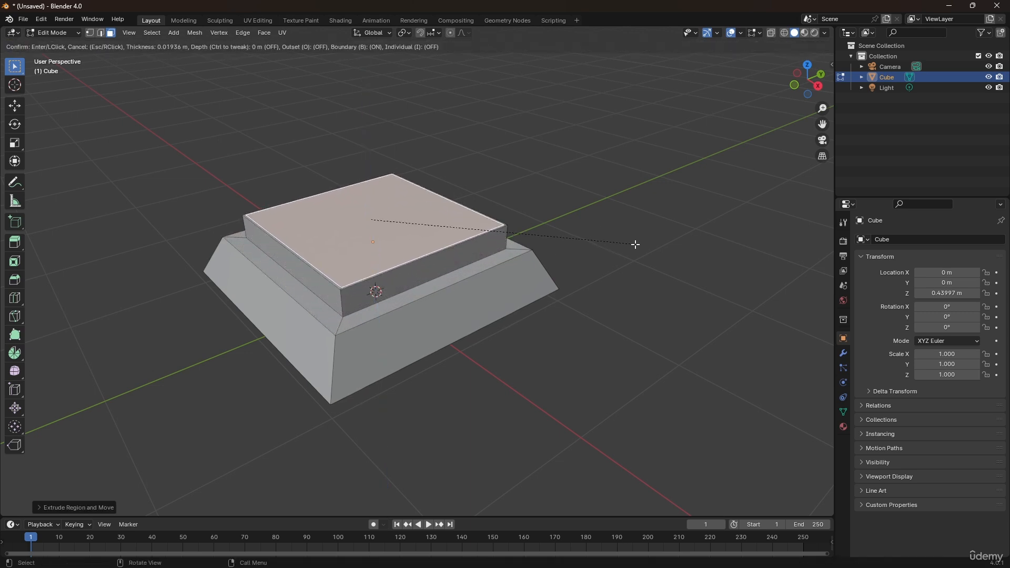
pyautogui.click(634, 243)
pyautogui.press('e')
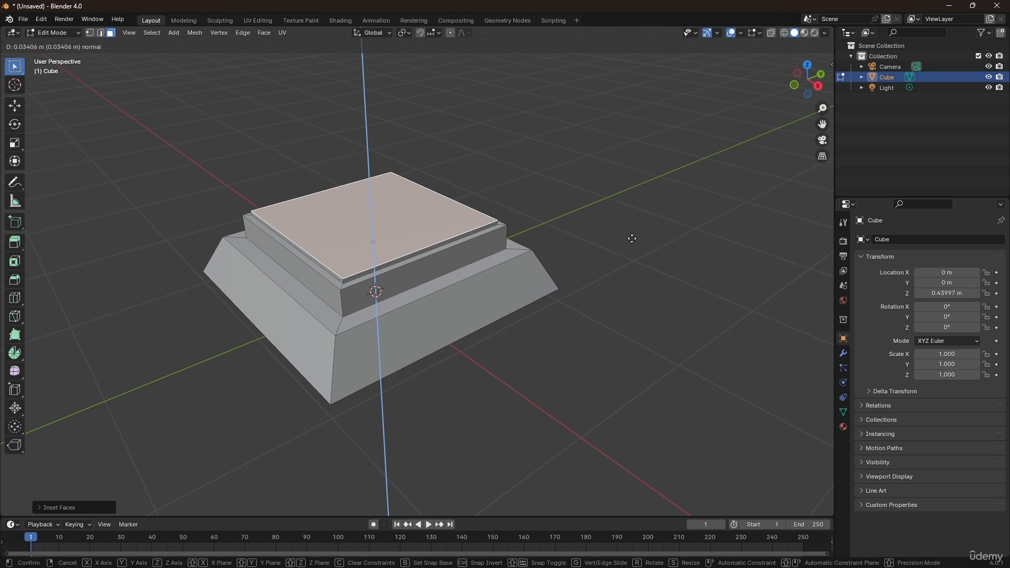
pyautogui.click(632, 238)
# - Bevel all edges of the stepped block with one segment and a width of about 0.012 m
pyautogui.press('Tab')
pyautogui.moveTo(595, 267); pyautogui.dragTo(462, 328, button='middle')
pyautogui.press('Tab')
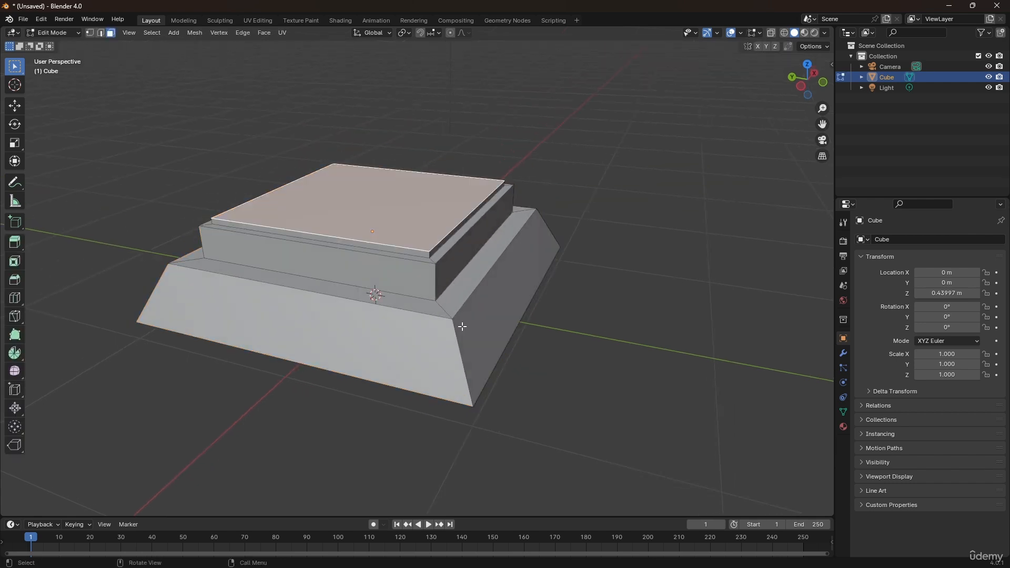
pyautogui.press('a')
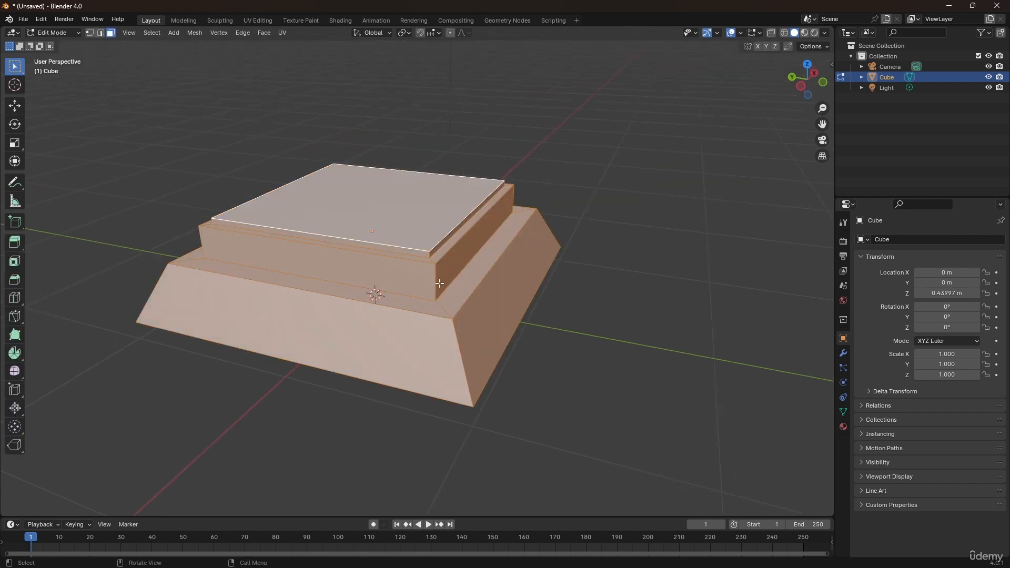
pyautogui.hotkey('ctrl', 'b')
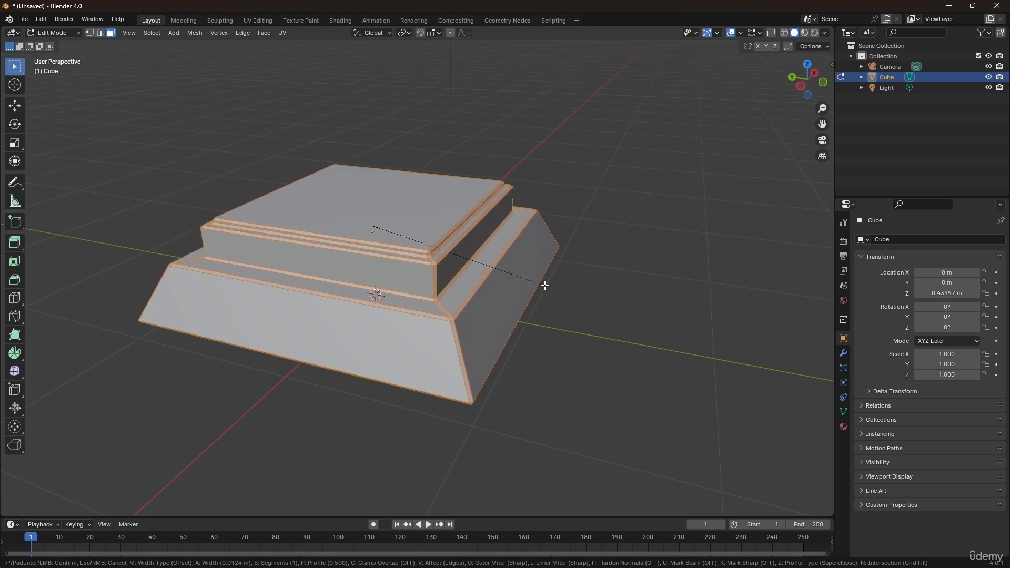
pyautogui.click(545, 285)
pyautogui.press('Tab')
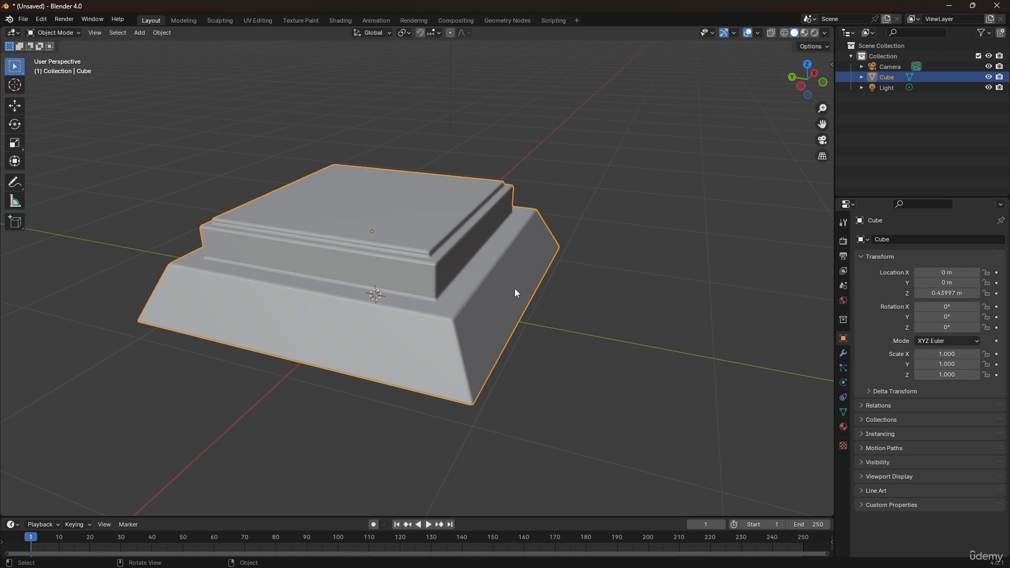
# - Inset only the topmost face of the beveled block and return to Object Mode
pyautogui.press('Tab')
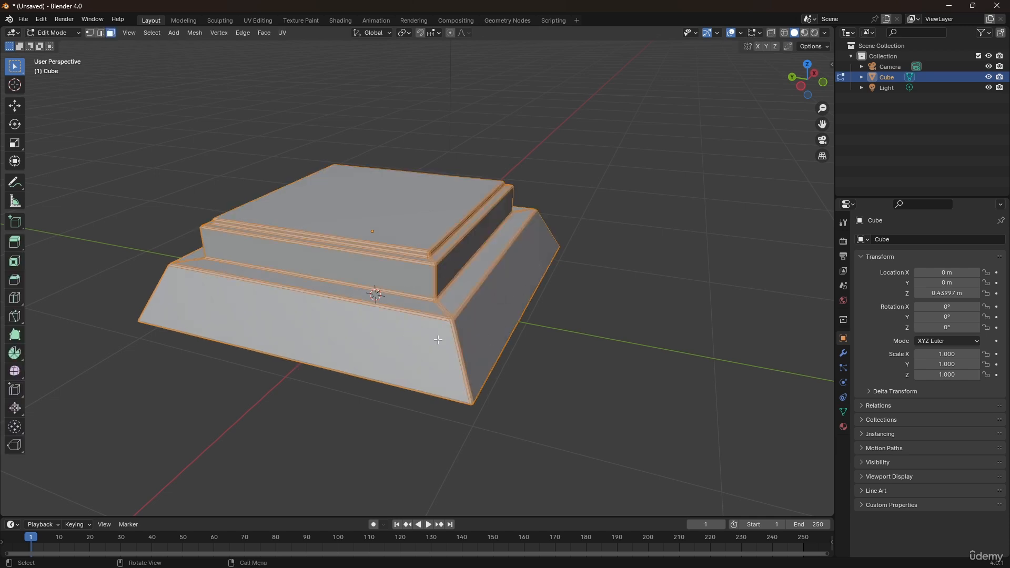
pyautogui.hotkey('alt', 'a')
pyautogui.click(406, 238)
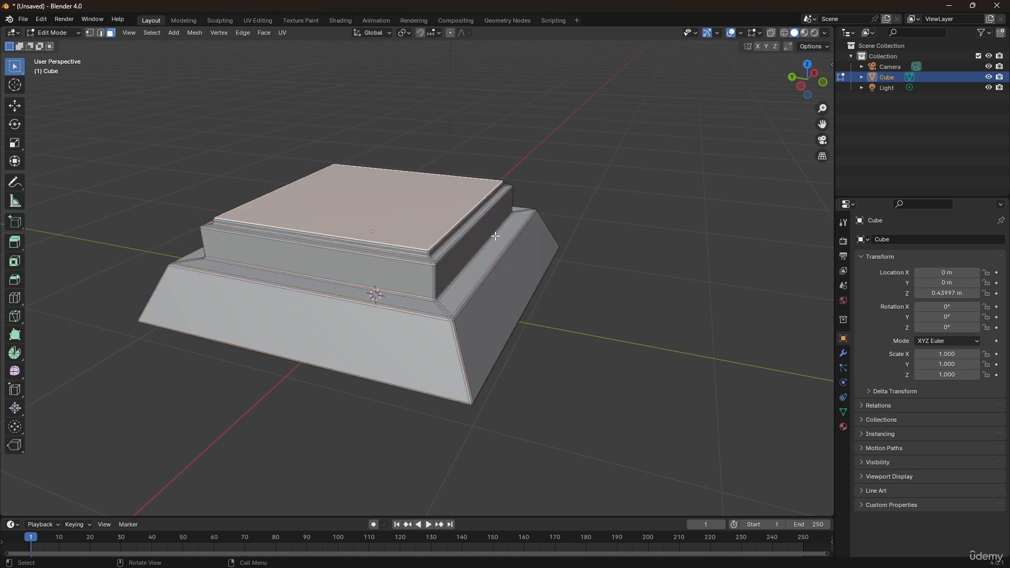
pyautogui.press('i')
pyautogui.click(589, 236)
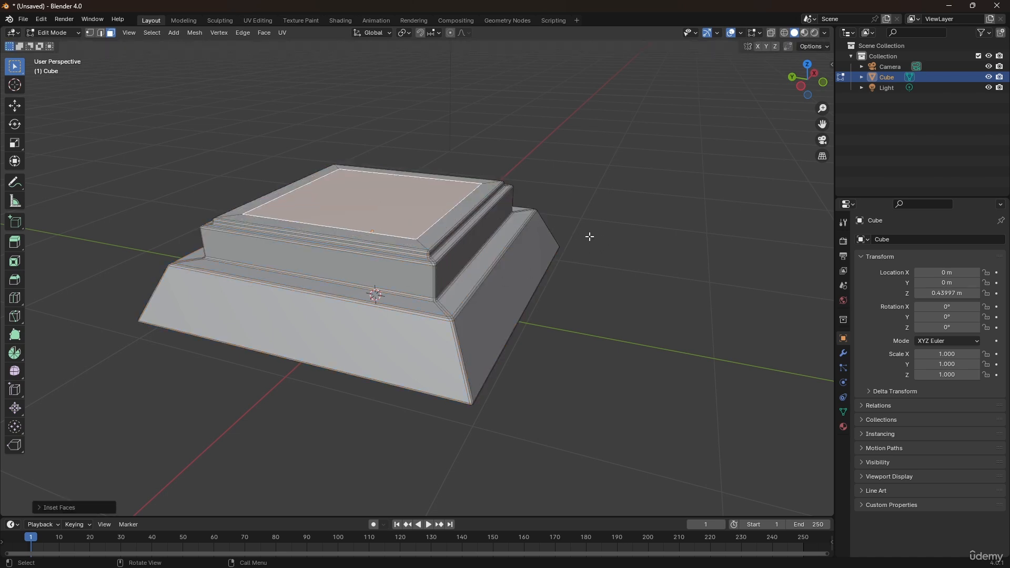
pyautogui.press('Tab')
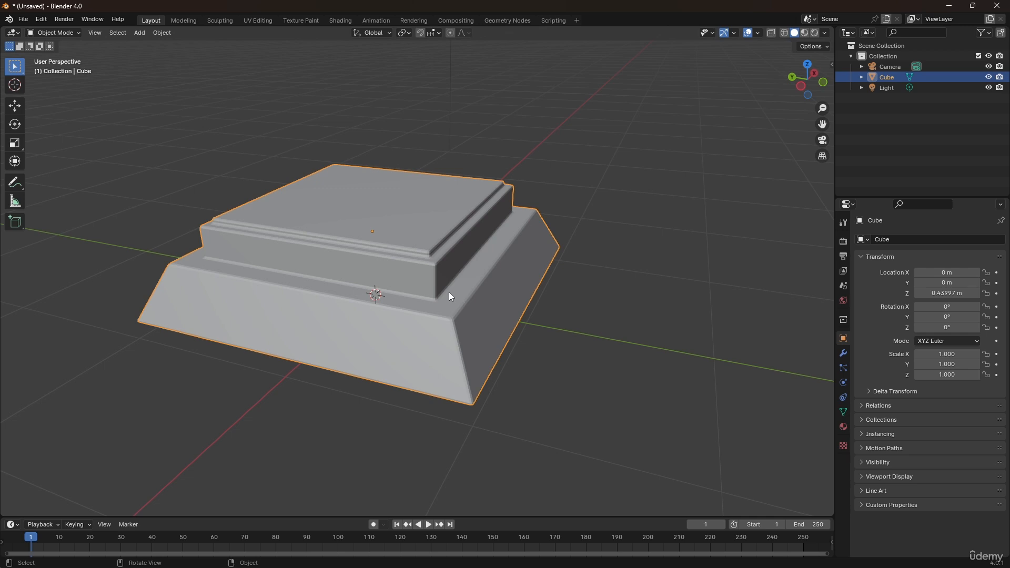
# - Make a linked duplicate of the stepped block, offset about 1.98 m along Y beside the original
pyautogui.scroll(-6, 449, 292)
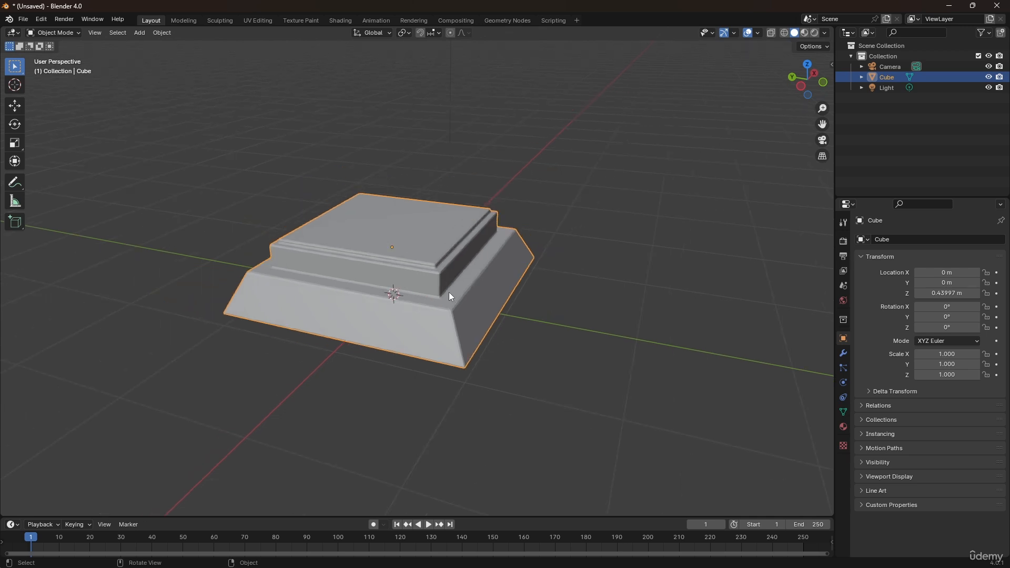
pyautogui.moveTo(357, 220); pyautogui.dragTo(545, 229, button='middle')
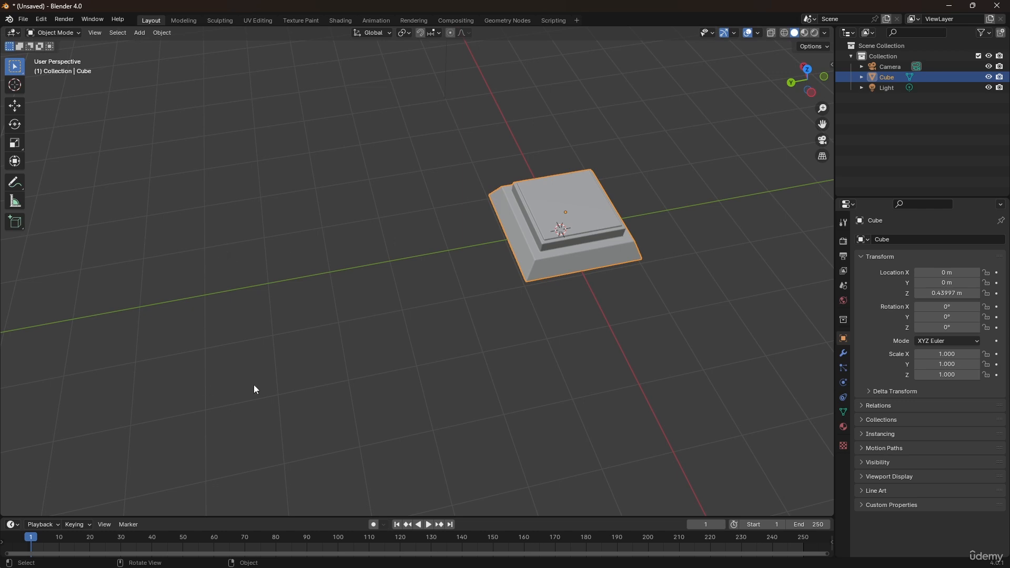
pyautogui.moveTo(517, 323); pyautogui.dragTo(611, 277, button='middle')
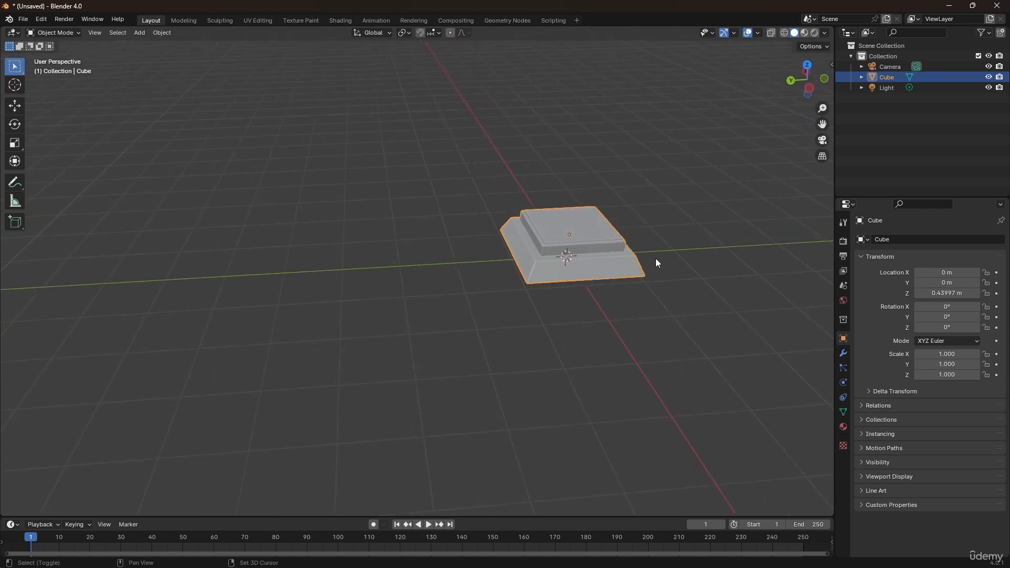
pyautogui.hotkey('shift', 'd')
pyautogui.press('y')
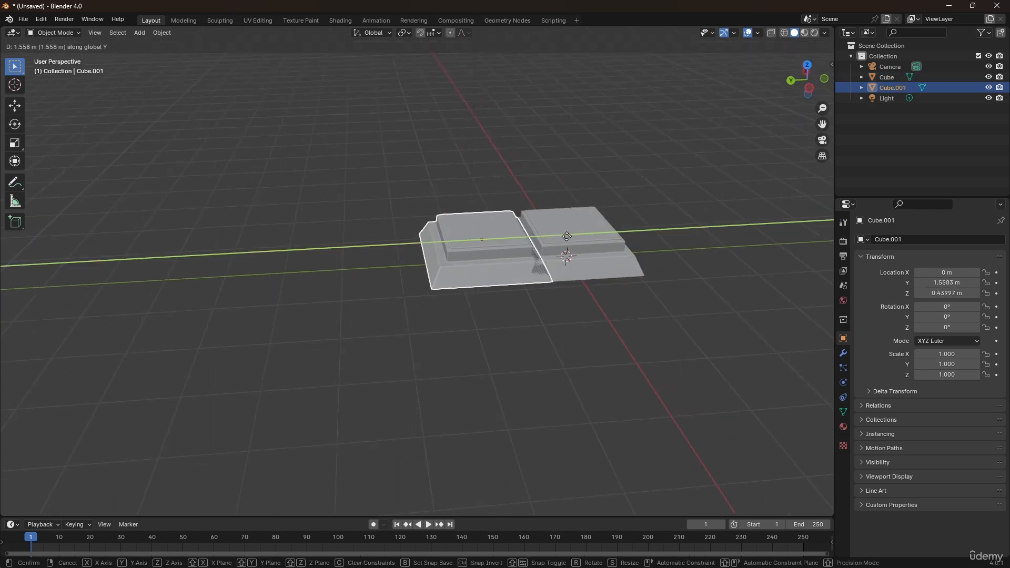
pyautogui.click(557, 266)
pyautogui.moveTo(557, 266); pyautogui.dragTo(559, 270, button='middle')
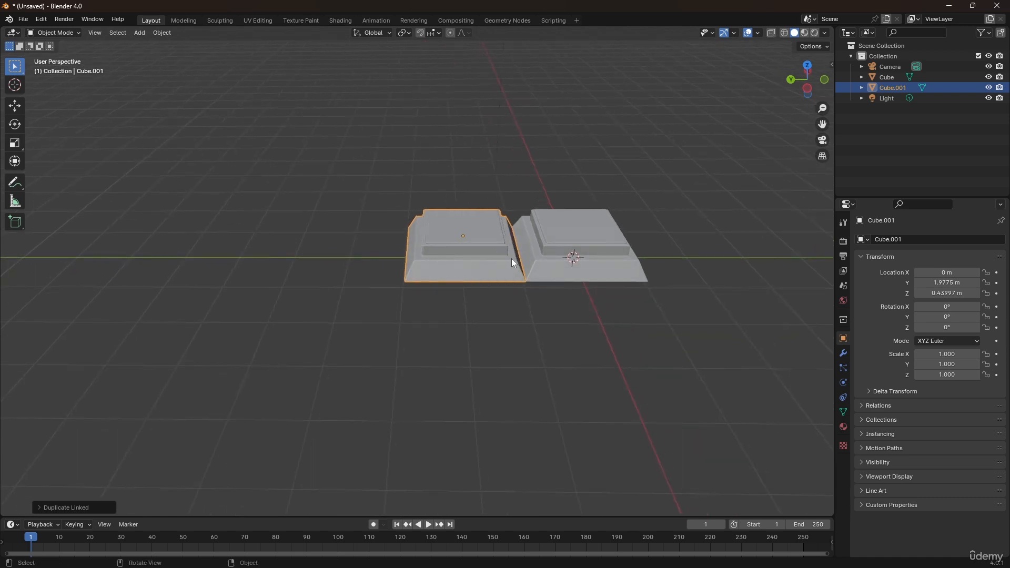
# - Add two more linked duplicates to the row along Y, each offset about 2 m from the previous block
pyautogui.hotkey('alt', 'd')
pyautogui.press('y')
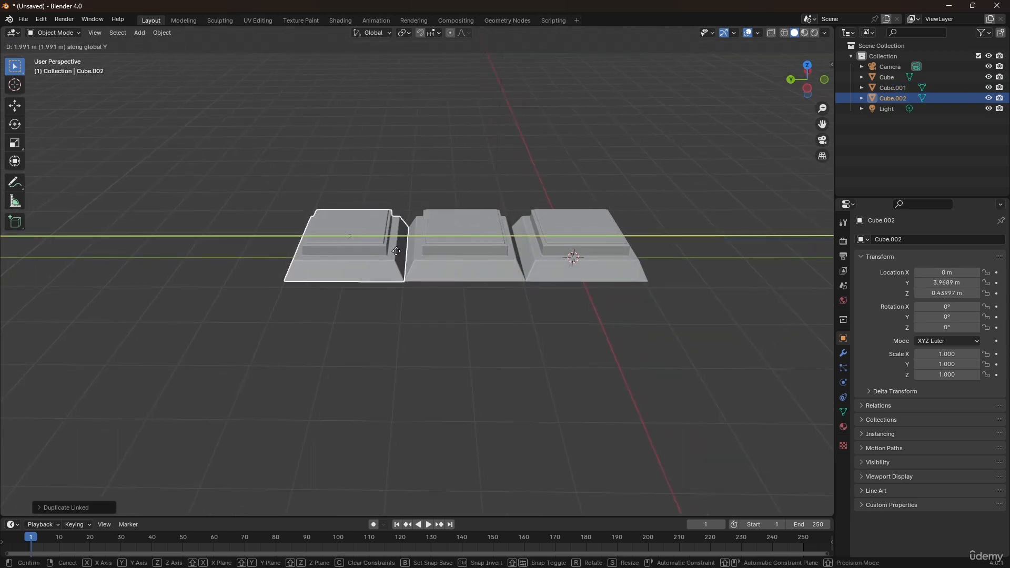
pyautogui.click(396, 251)
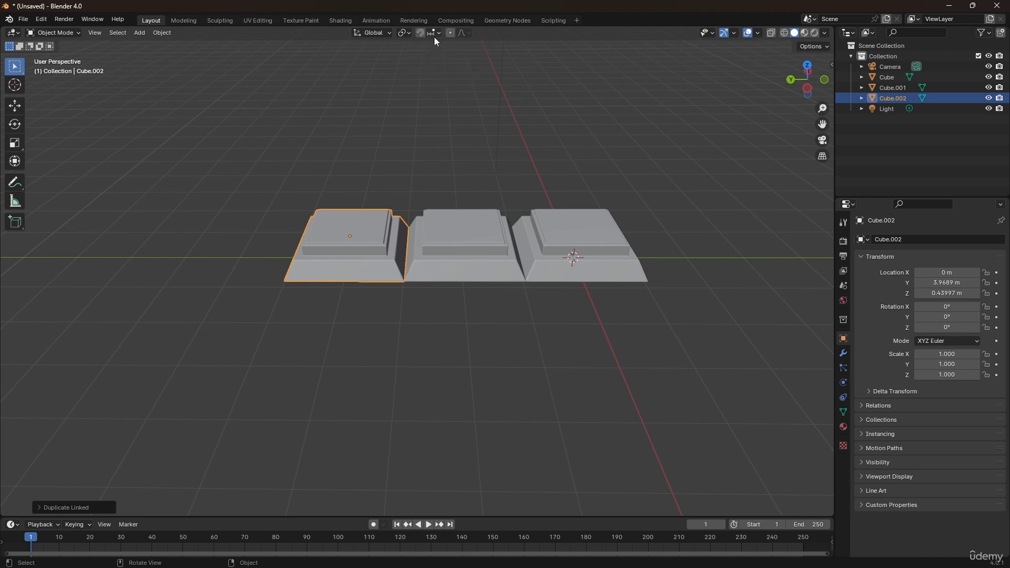
pyautogui.hotkey('alt', 'd')
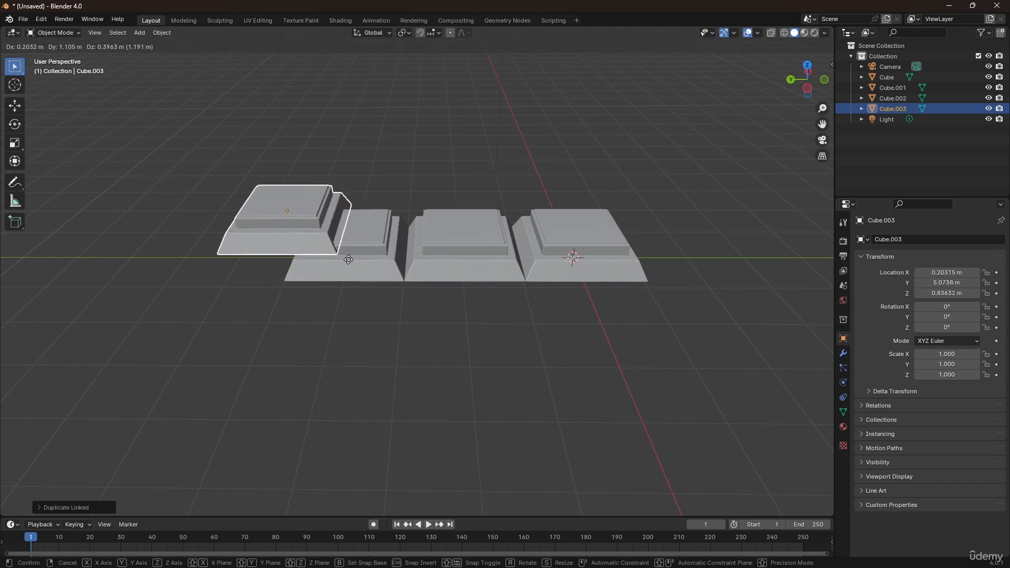
pyautogui.press('y')
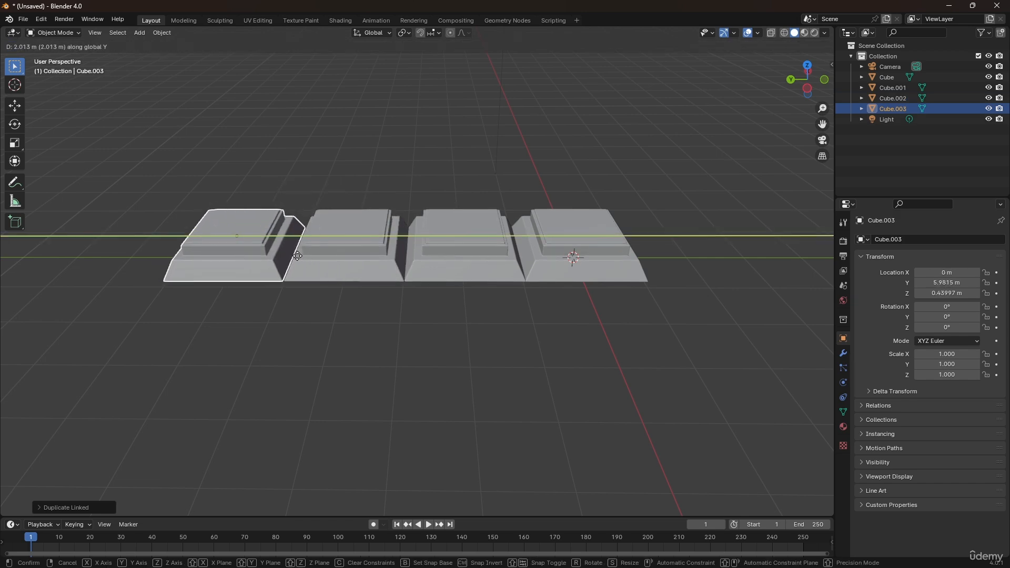
pyautogui.click(367, 325)
pyautogui.click(369, 322)
pyautogui.moveTo(393, 292); pyautogui.dragTo(352, 336, button='middle')
pyautogui.scroll(-2, 368, 332)
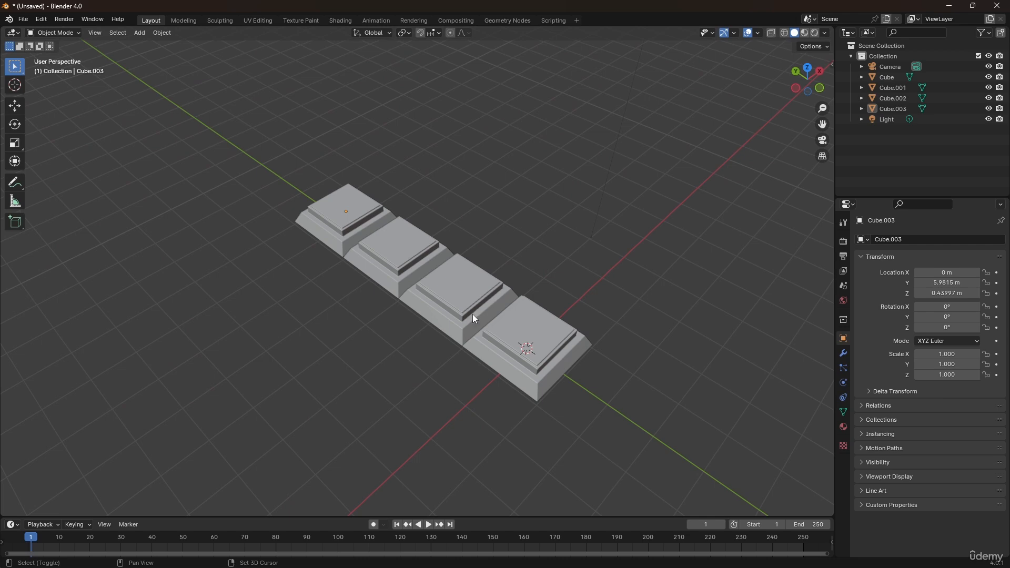
# - Delete every object in the scene, including the four blocks, the camera and the light
pyautogui.keyDown('shift'); pyautogui.click(352, 243); pyautogui.keyUp('shift')
pyautogui.moveTo(330, 240); pyautogui.dragTo(514, 283, button='middle')
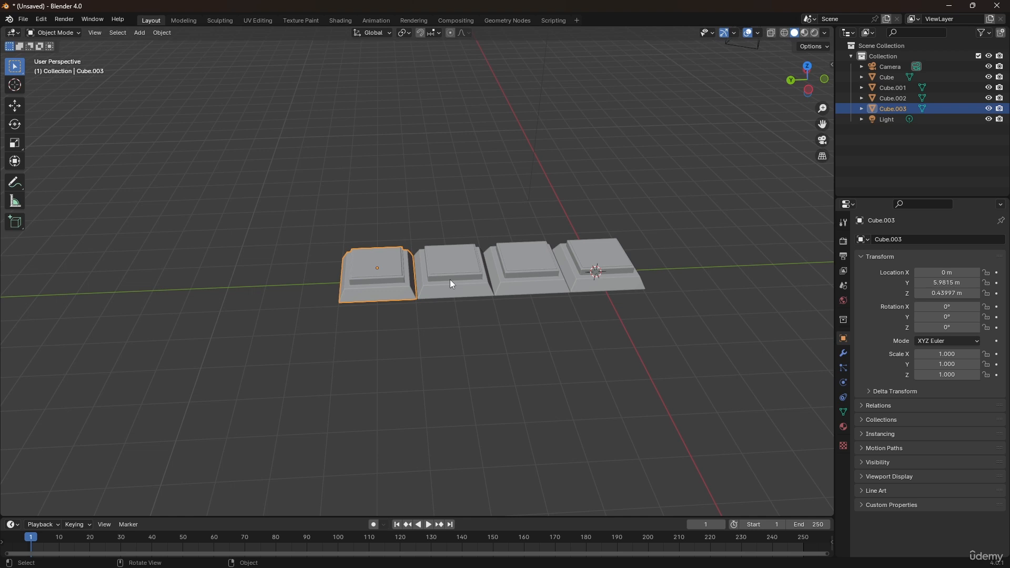
pyautogui.press('a')
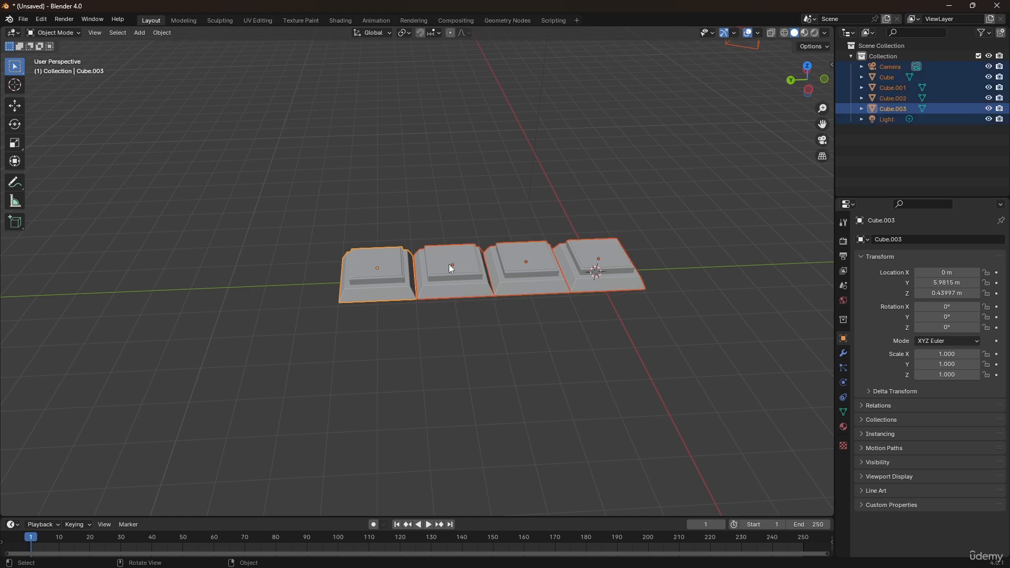
pyautogui.press('Delete')
# - Add a new cube mesh at the world origin
pyautogui.hotkey('shift', 'a')
pyautogui.moveTo(449, 264)
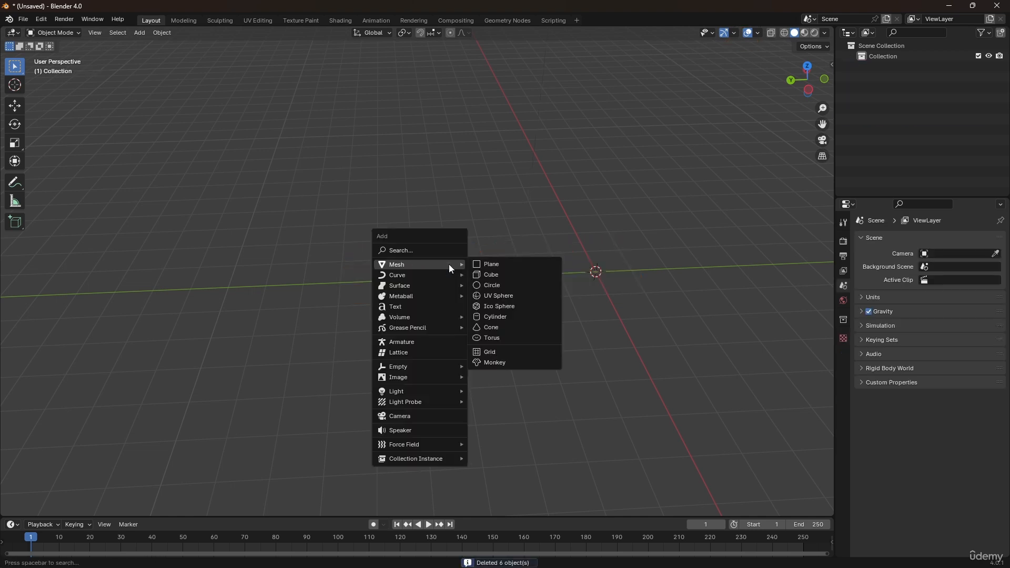
pyautogui.click(490, 276)
pyautogui.keyDown('shift'); pyautogui.moveTo(593, 286); pyautogui.dragTo(482, 247, button='middle'); pyautogui.keyUp('shift')
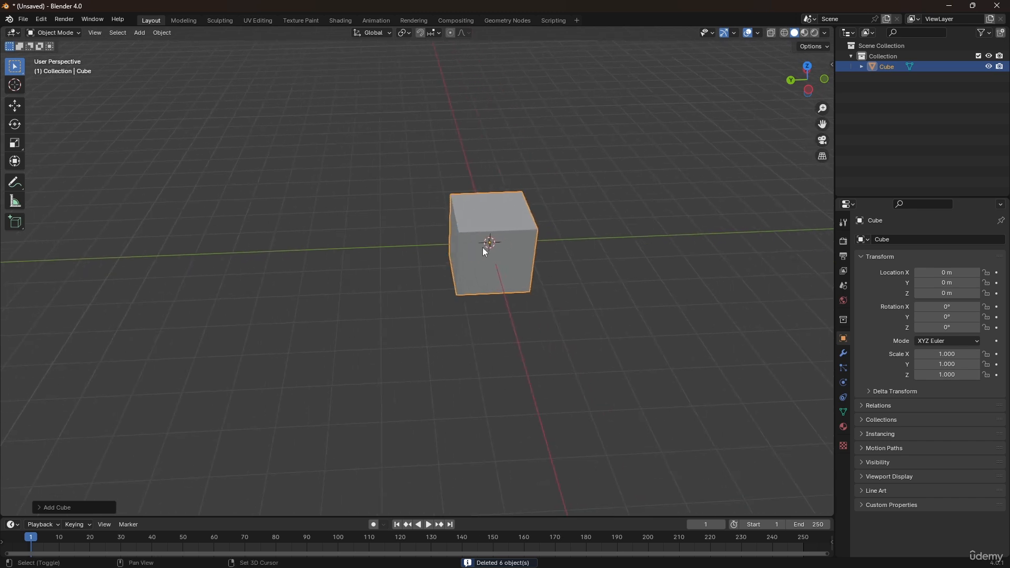
pyautogui.scroll(4, 532, 229)
# - Flatten the new cube's mesh along Z in Edit Mode to about 0.51 m high and show its object dimensions
pyautogui.press('Tab')
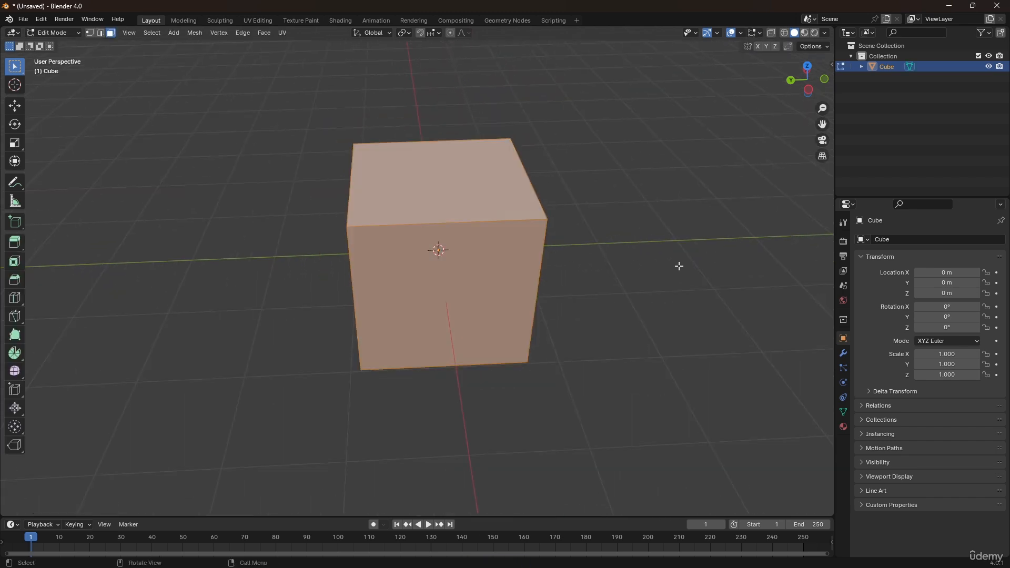
pyautogui.press('s')
pyautogui.press('z')
pyautogui.click(520, 255)
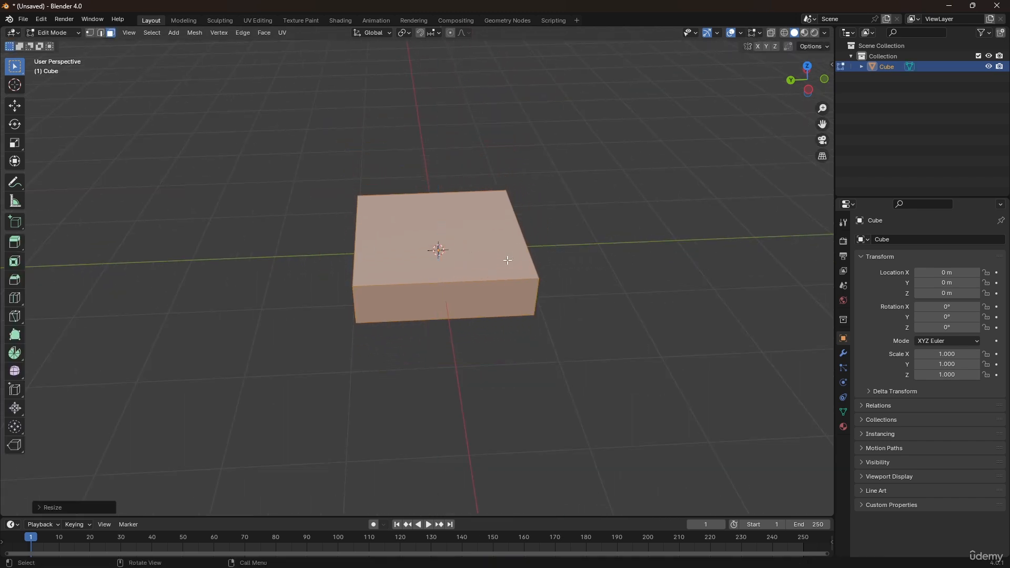
pyautogui.press('Tab')
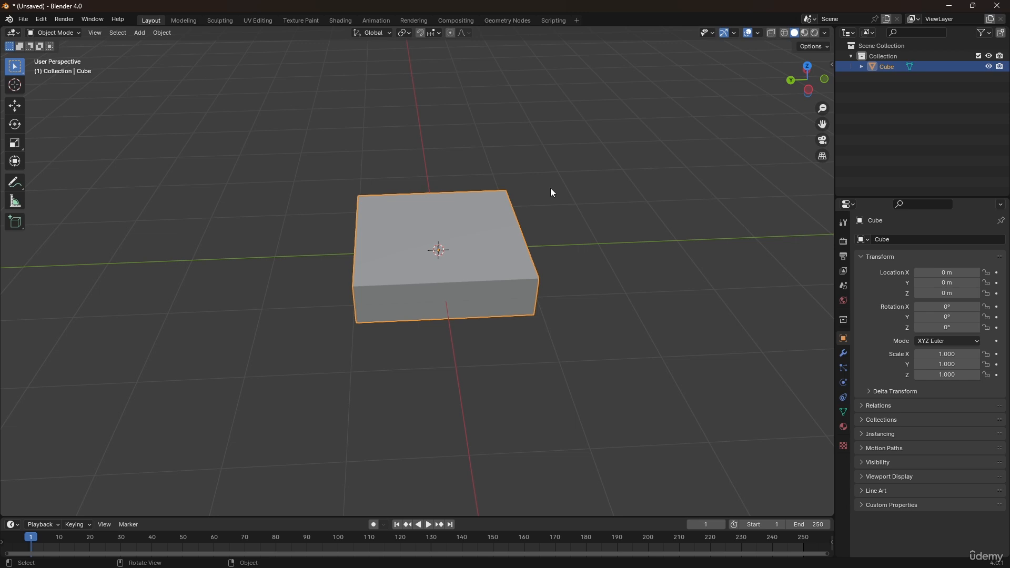
pyautogui.press('n')
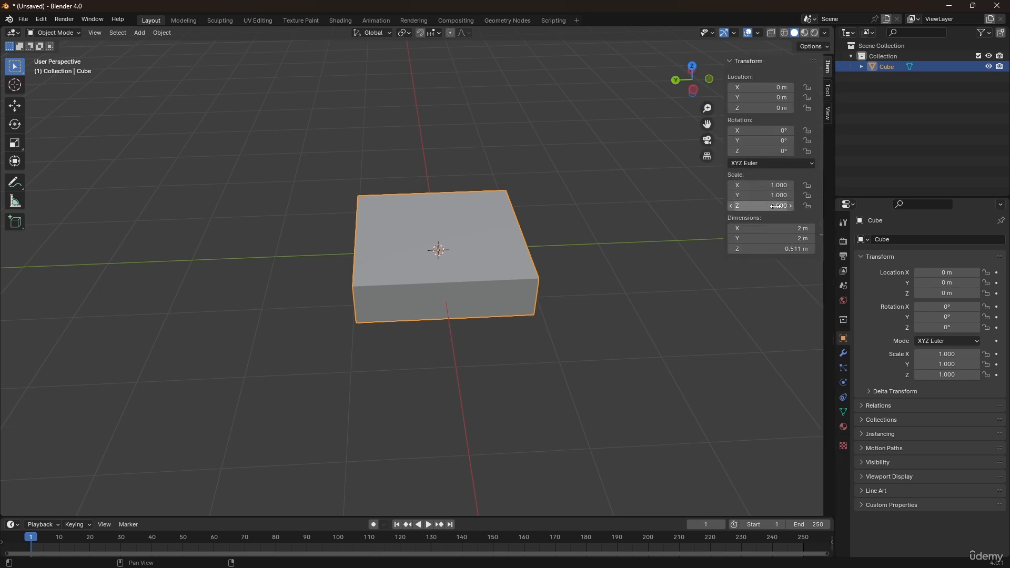
pyautogui.press('s')
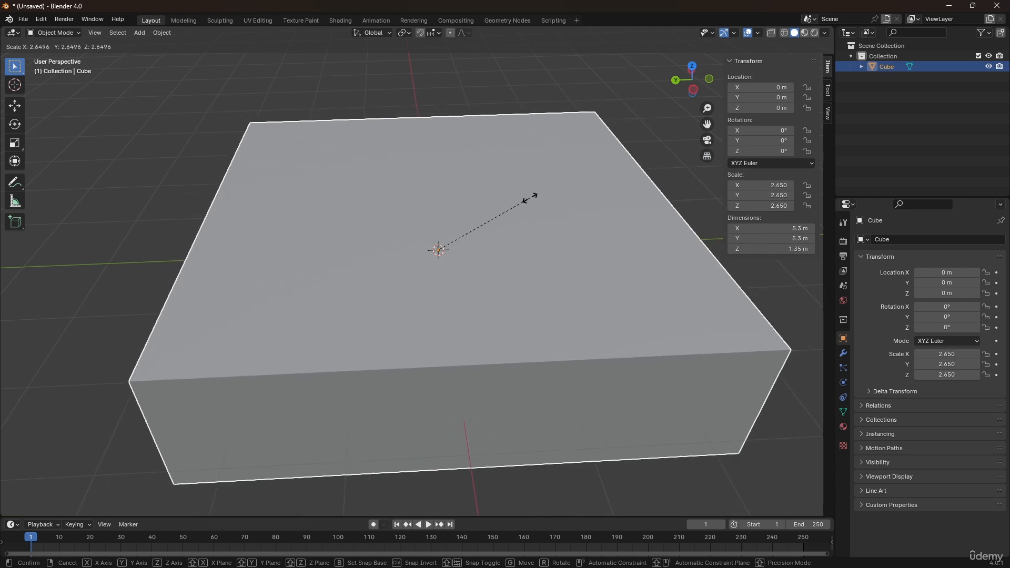
pyautogui.press('Escape')
pyautogui.scroll(-1, 532, 232)
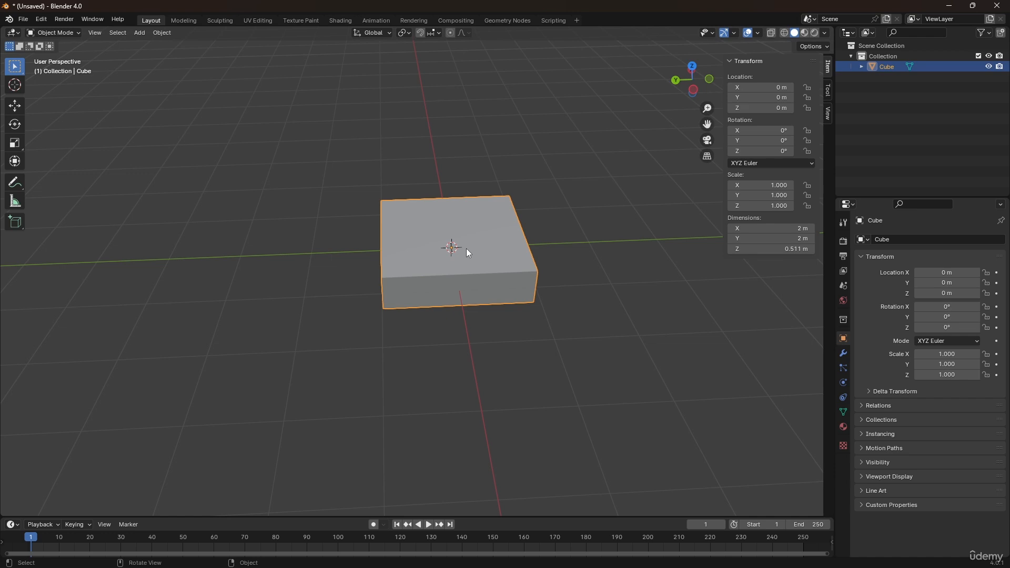
# - Scale the flattened cube uniformly by about 2.7 in Object Mode, apply its scale and hide the transform values
pyautogui.press('s')
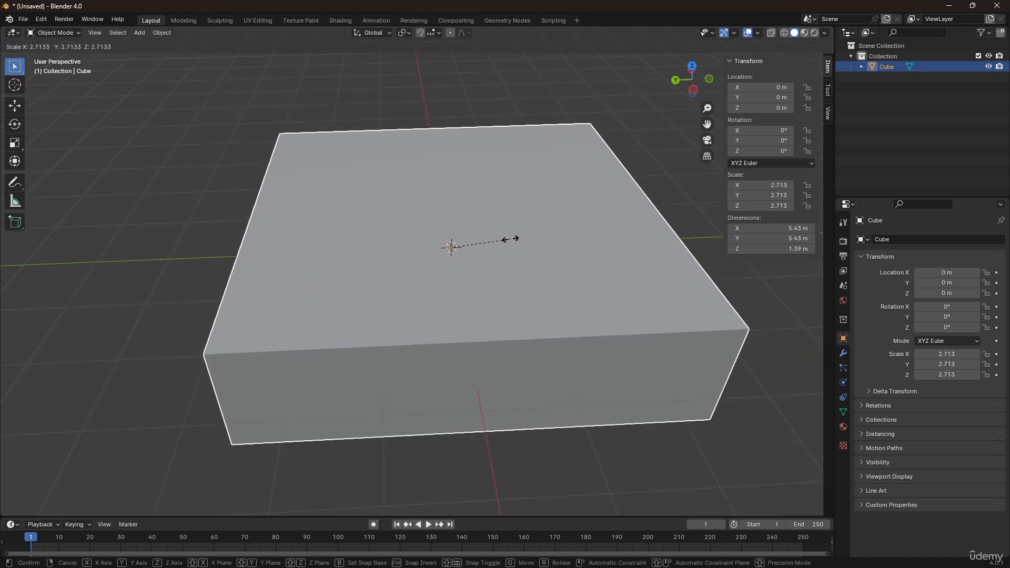
pyautogui.click(528, 238)
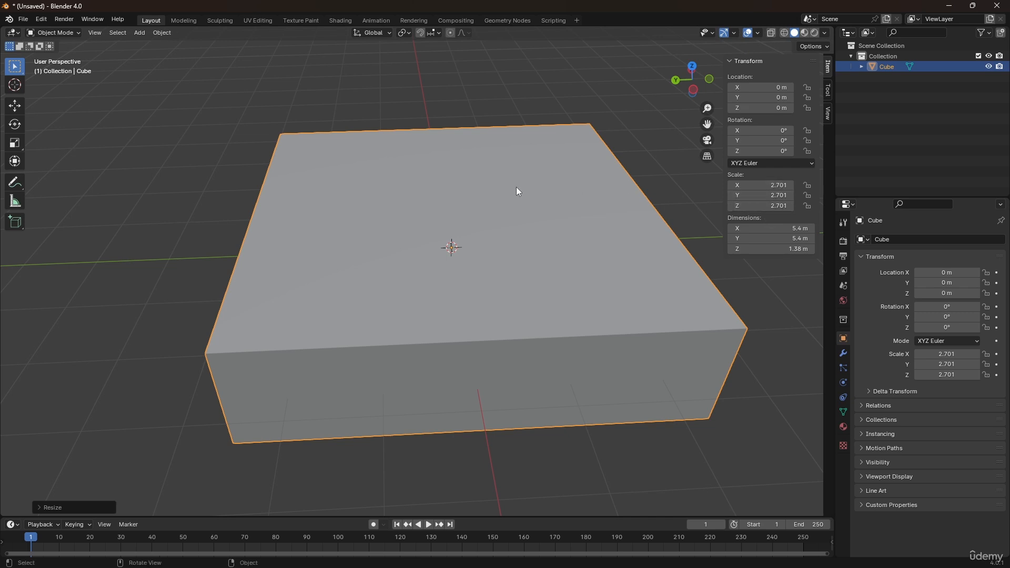
pyautogui.click(161, 33)
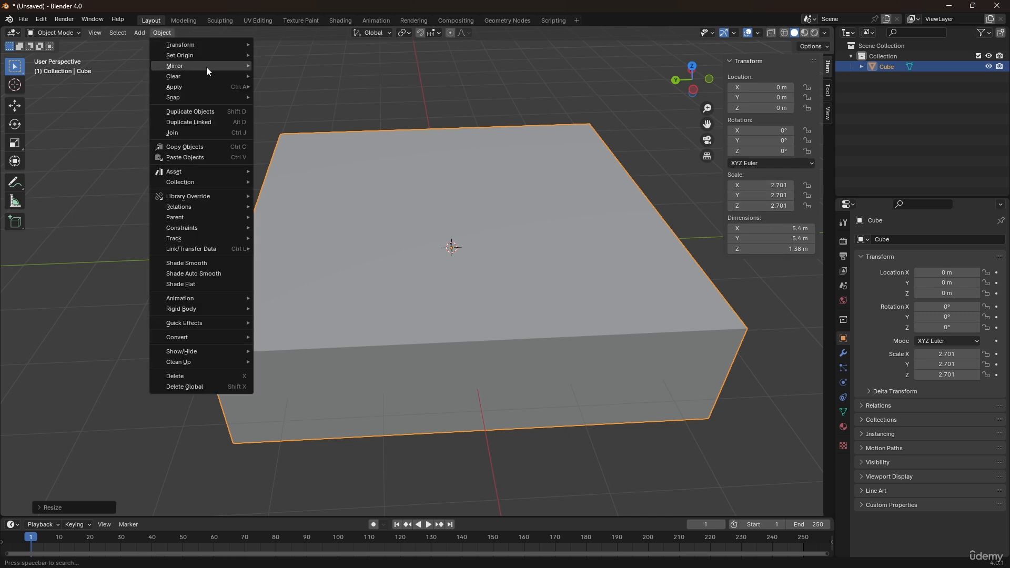
pyautogui.moveTo(195, 86)
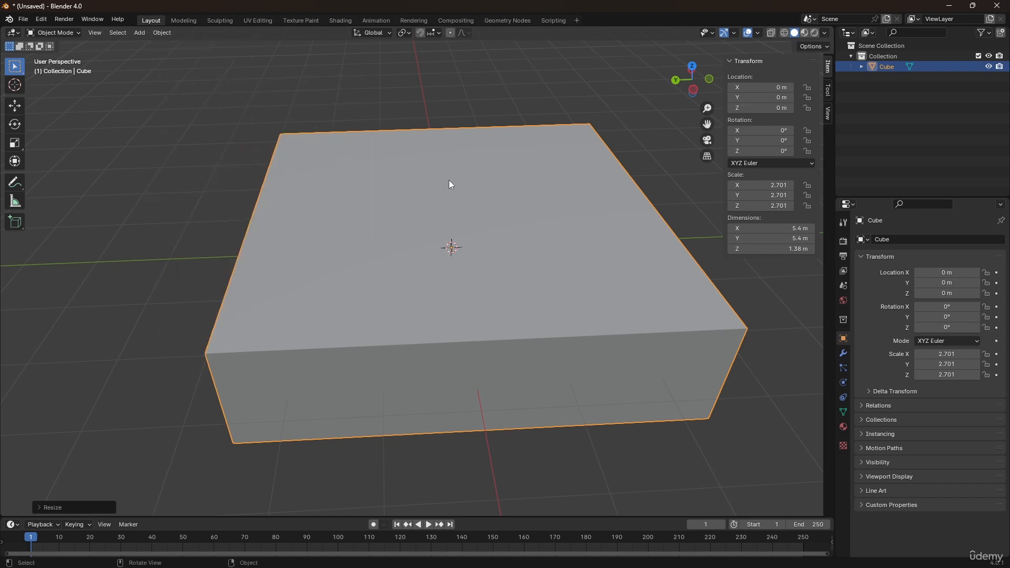
pyautogui.hotkey('ctrl', 'a')
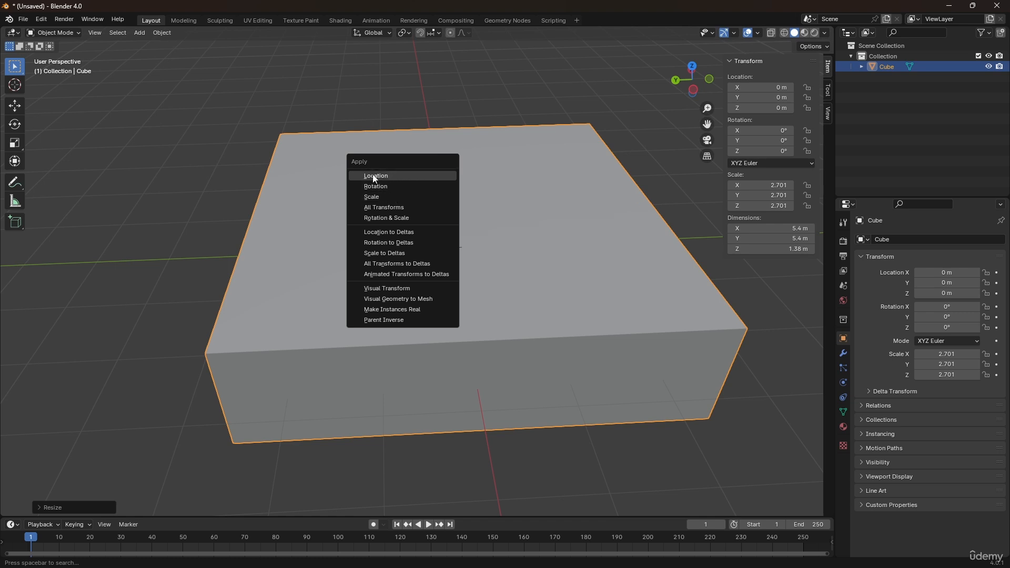
pyautogui.click(390, 197)
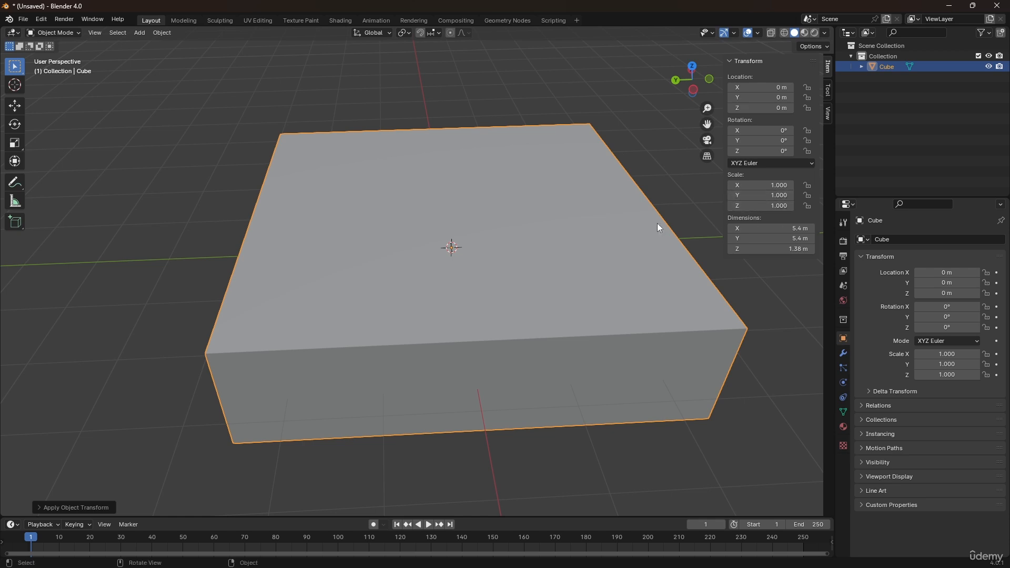
pyautogui.press('n')
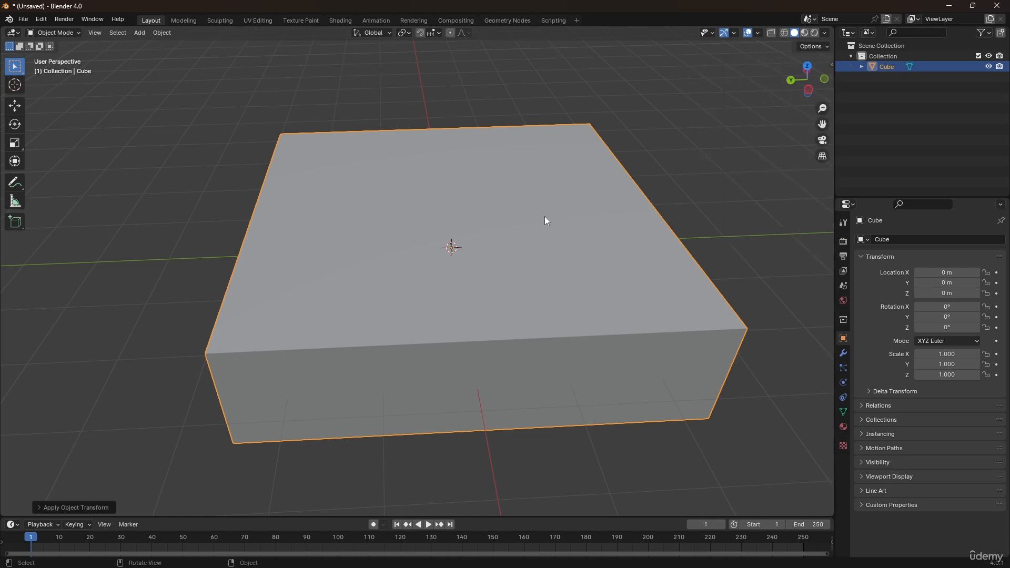
# - Inset the block's top face in Edit Mode and extrude it upward to form a second tier
pyautogui.press('Tab')
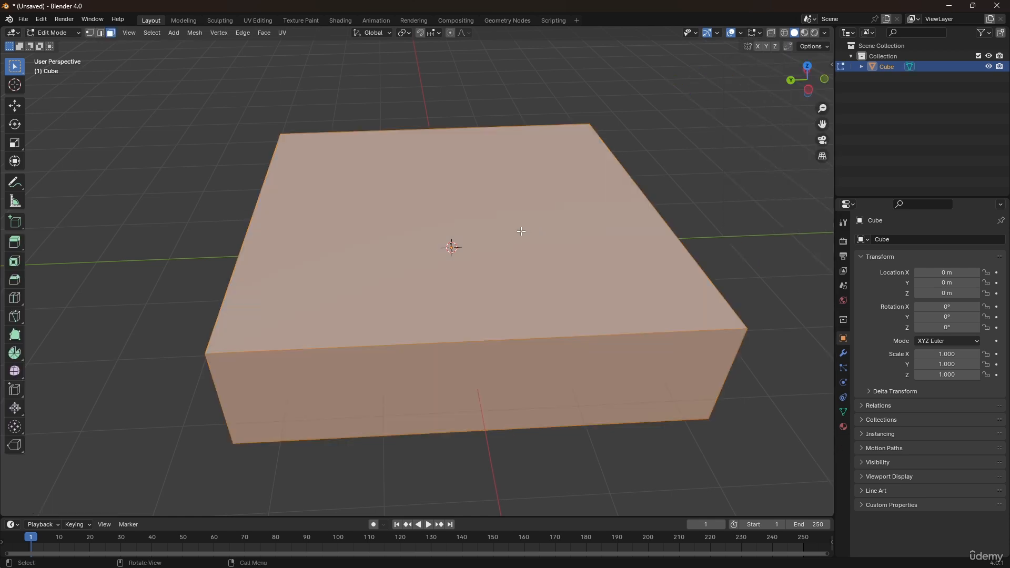
pyautogui.click(568, 238)
pyautogui.press('i')
pyautogui.click(621, 232)
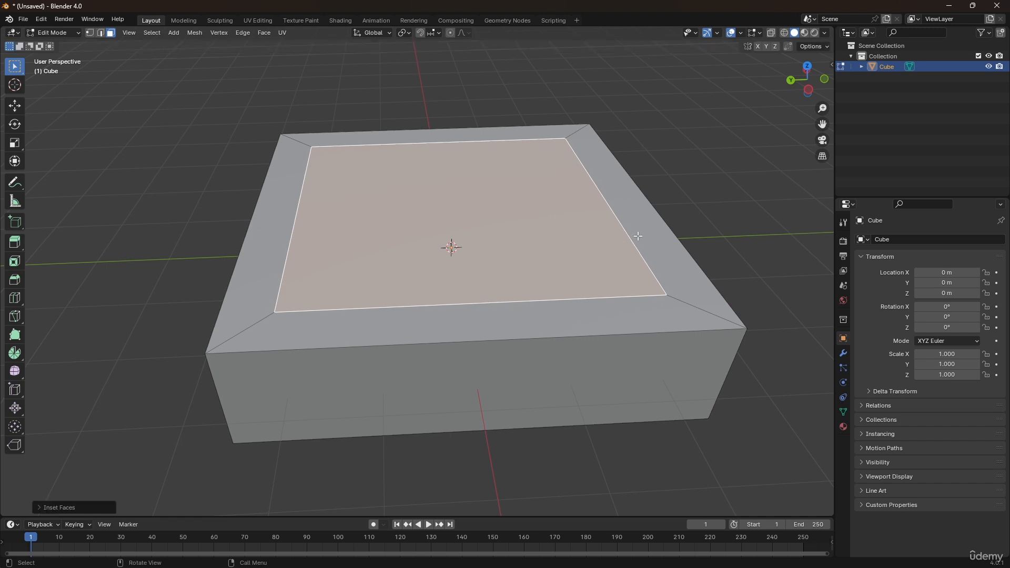
pyautogui.press('e')
pyautogui.click(614, 194)
# - Inset the second tier's top face by about 0.18 m, extrude it upward as a third tier and return to Object Mode
pyautogui.press('i')
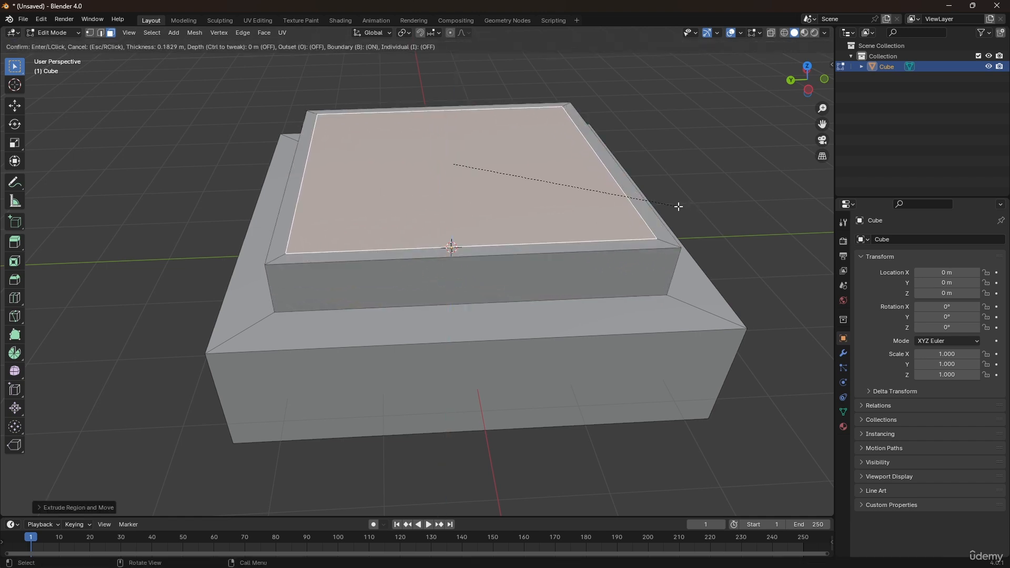
pyautogui.click(678, 210)
pyautogui.press('e')
pyautogui.click(669, 180)
pyautogui.press('Tab')
pyautogui.moveTo(669, 181); pyautogui.dragTo(400, 266, button='middle')
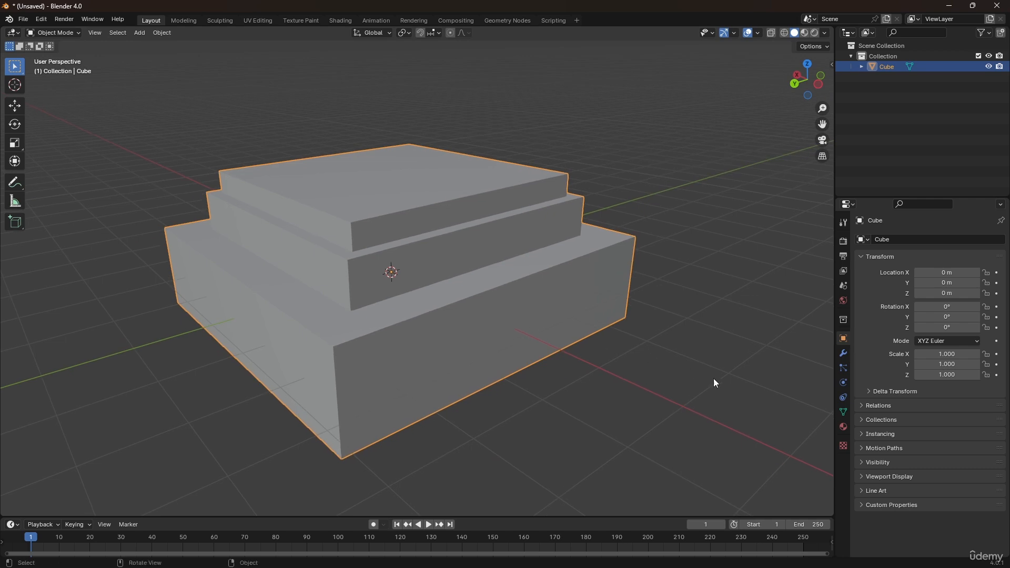
# - Add a Bevel modifier to the stepped block
pyautogui.click(843, 353)
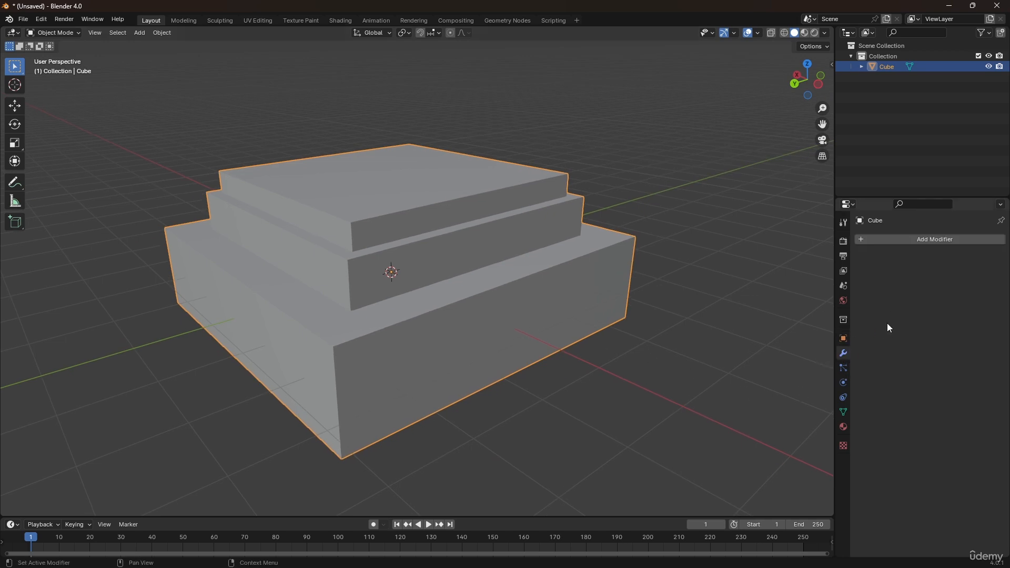
pyautogui.click(924, 239)
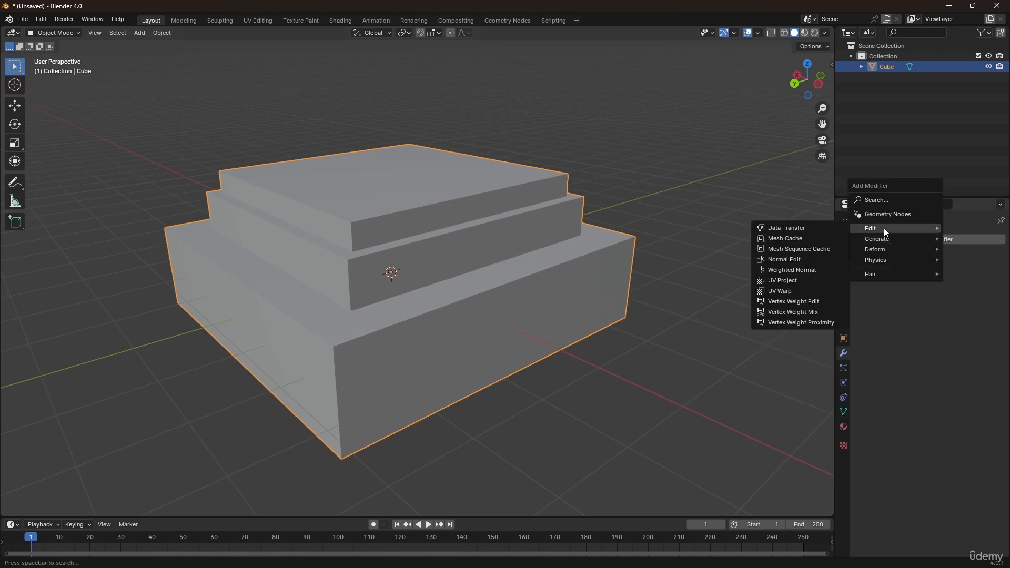
pyautogui.moveTo(889, 242)
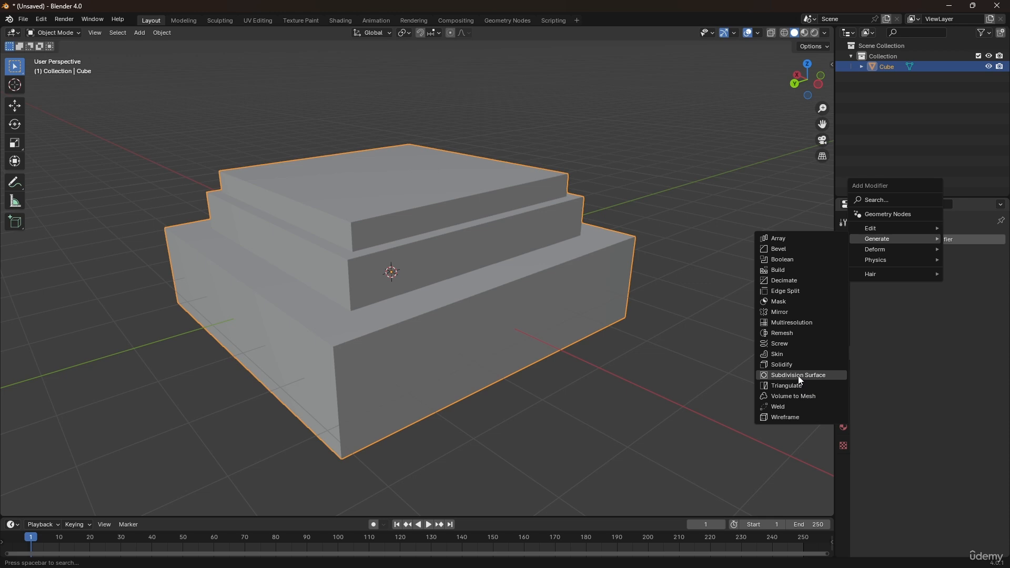
pyautogui.click(783, 250)
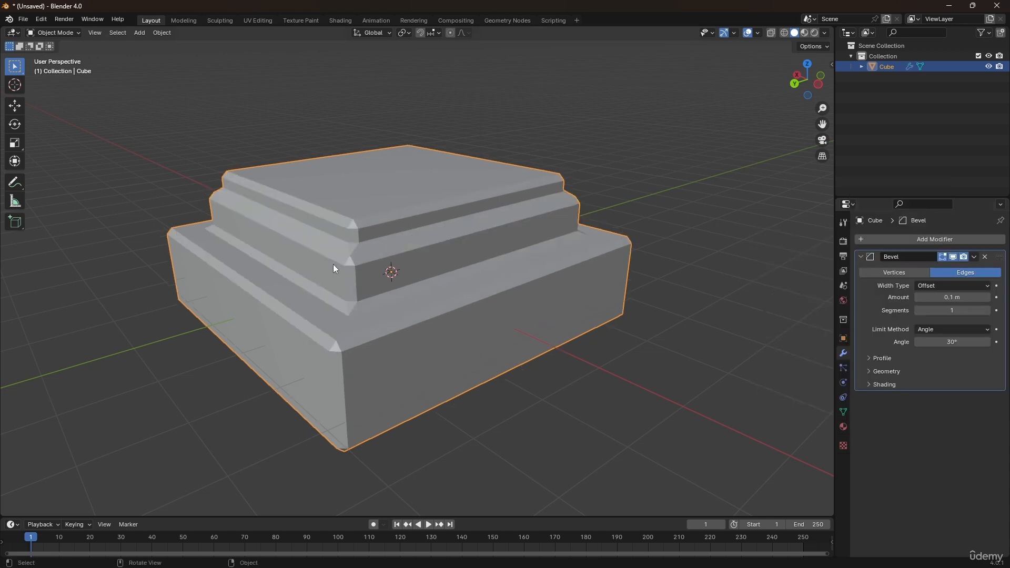
pyautogui.scroll(2, 333, 264)
pyautogui.moveTo(414, 257); pyautogui.dragTo(384, 278, button='middle')
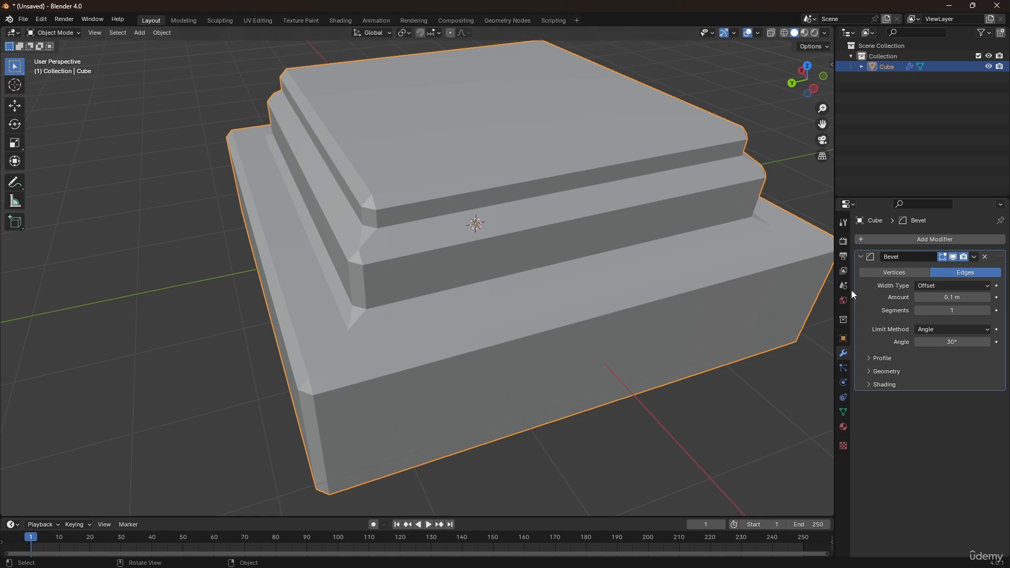
# - Set the edge bevel to 3 segments with an amount of about 0.065 m
pyautogui.click(909, 273)
pyautogui.click(954, 273)
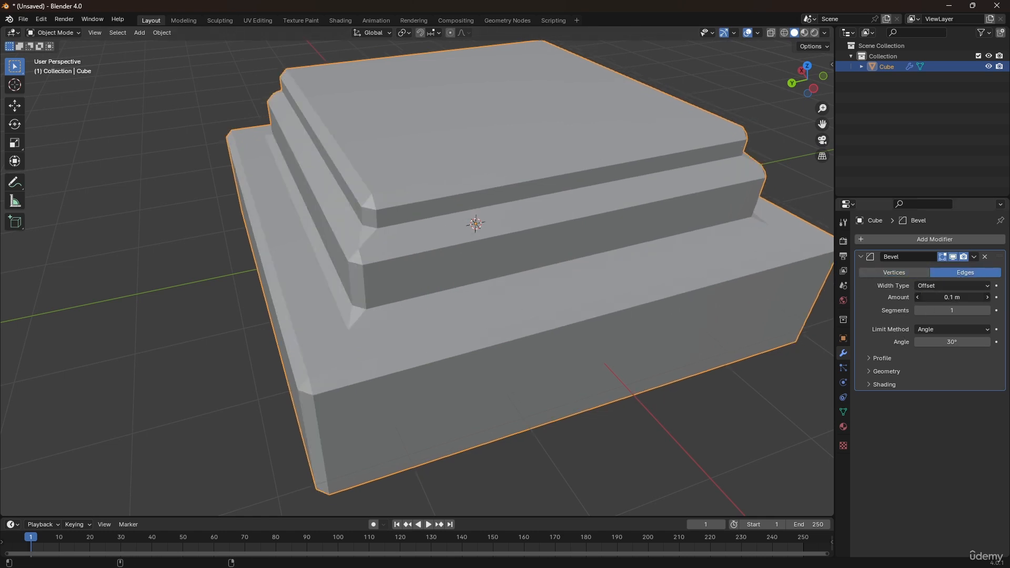
pyautogui.moveTo(953, 297)
pyautogui.mouseDown()
pyautogui.moveTo(921, 297)
pyautogui.moveTo(948, 297)
pyautogui.moveTo(933, 297)
pyautogui.mouseUp()
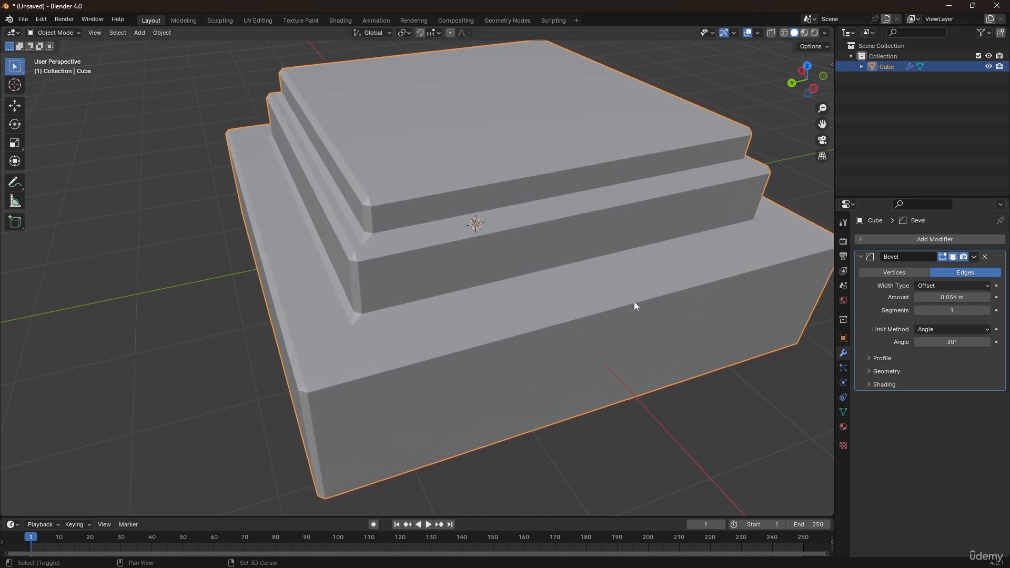
pyautogui.click(988, 311)
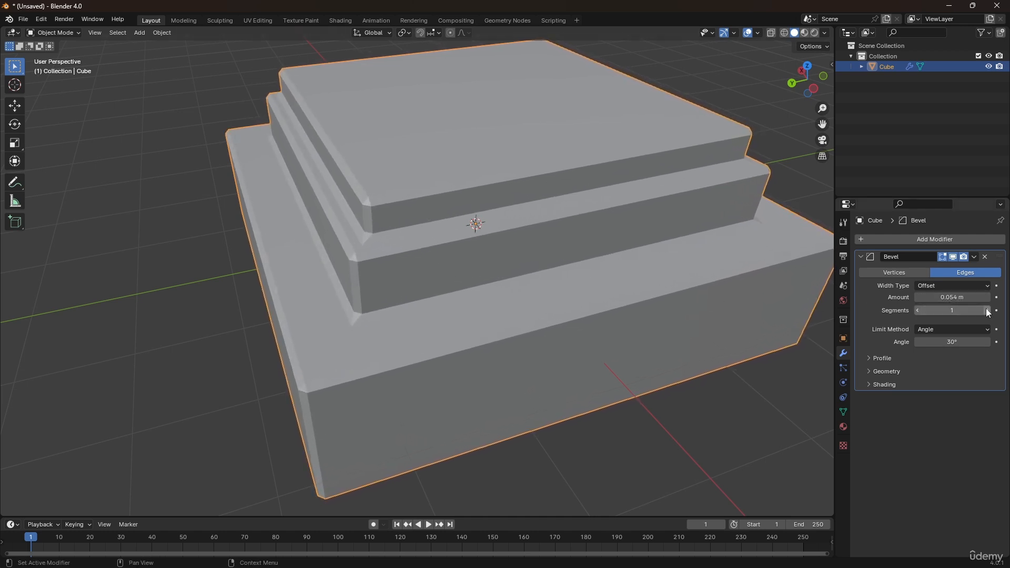
pyautogui.click(987, 311)
pyautogui.moveTo(953, 298); pyautogui.dragTo(966, 297)
# - Apply smooth shading to the bevelled stepped block
pyautogui.rightClick(383, 239)
pyautogui.click(384, 238)
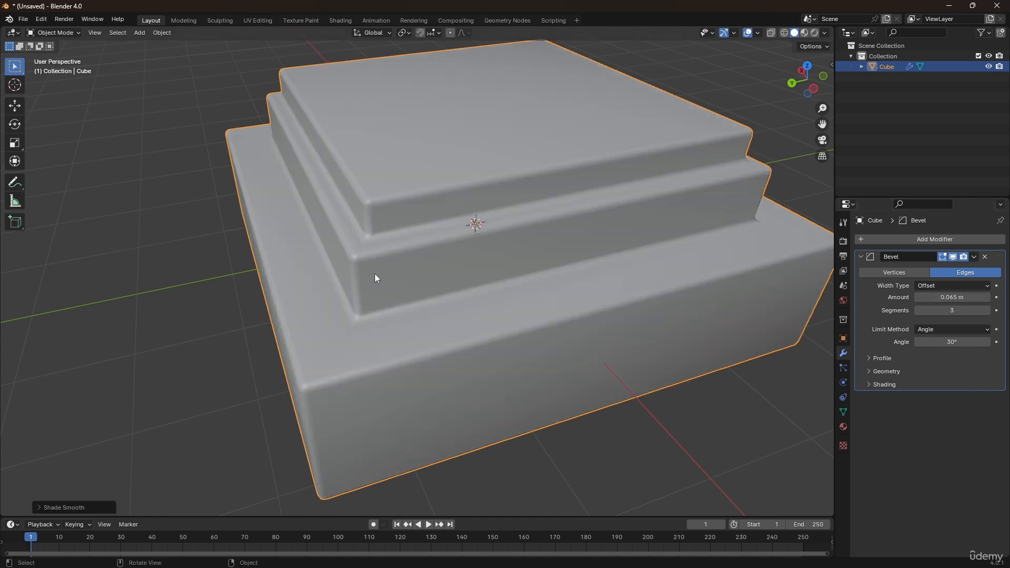
pyautogui.moveTo(375, 274); pyautogui.dragTo(396, 265, button='middle')
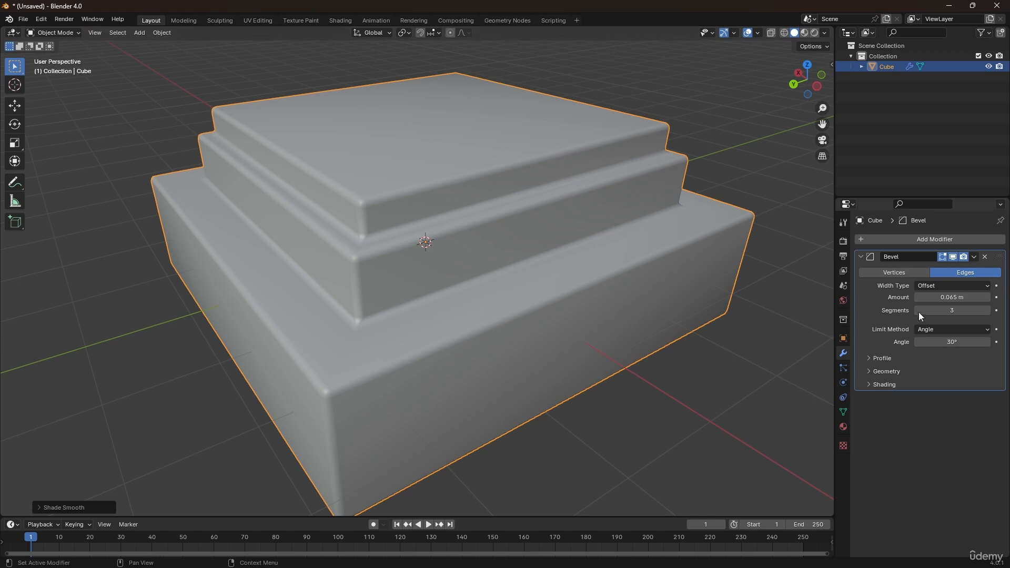
# - Inset the topmost face by about 0.27 m in Edit Mode and set the bevel amount to 0.075 m in Object Mode
pyautogui.moveTo(945, 298)
pyautogui.mouseDown()
pyautogui.moveTo(895, 298)
pyautogui.moveTo(948, 298)
pyautogui.moveTo(918, 298)
pyautogui.mouseUp()
pyautogui.press('Tab')
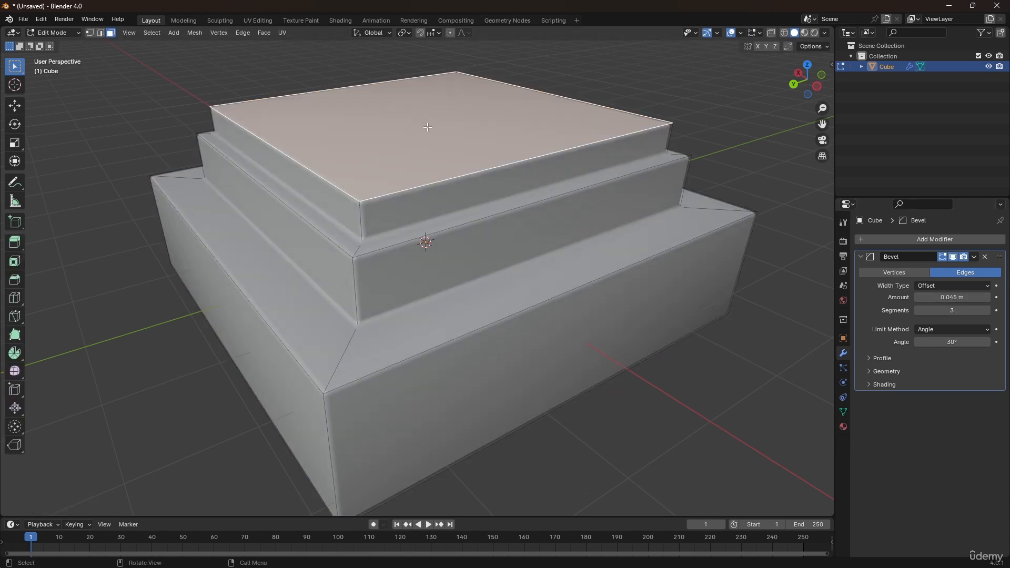
pyautogui.press('i')
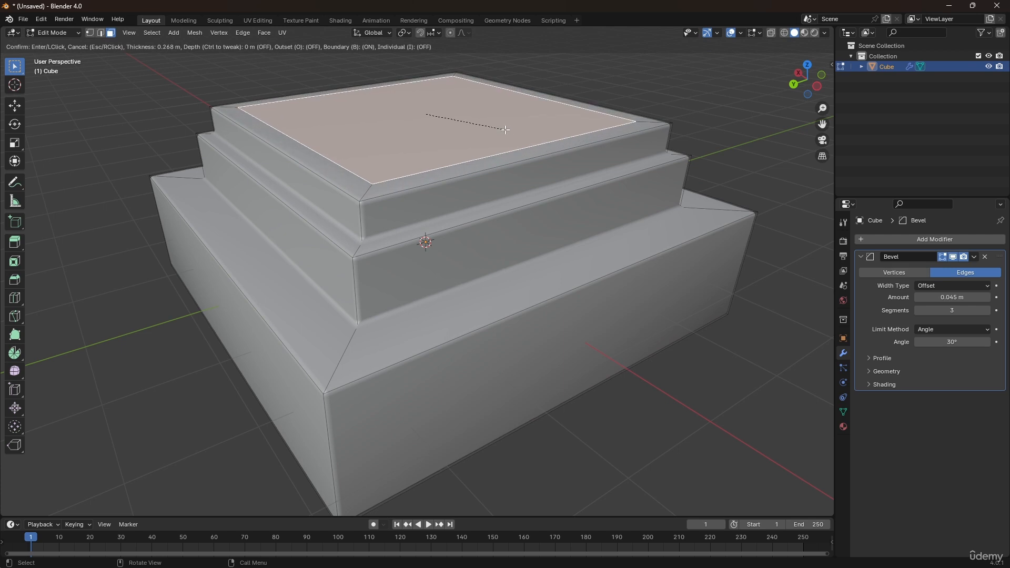
pyautogui.click(507, 124)
pyautogui.press('Tab')
pyautogui.moveTo(942, 297)
pyautogui.mouseDown()
pyautogui.moveTo(968, 297)
pyautogui.moveTo(958, 298)
pyautogui.mouseUp()
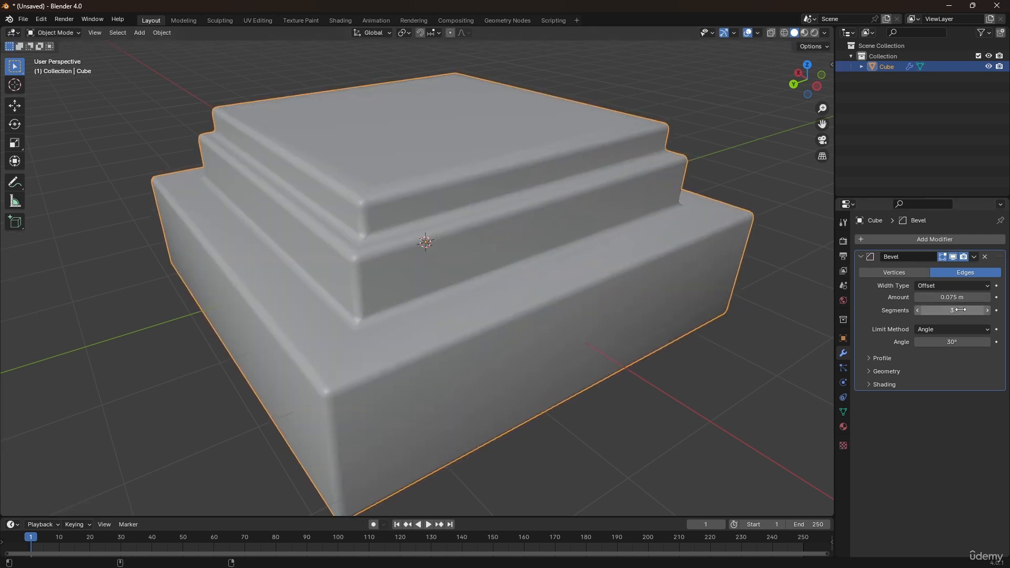
# - Examine the block's rounded edges up close and the limit methods available for the Bevel modifier
pyautogui.click(930, 329)
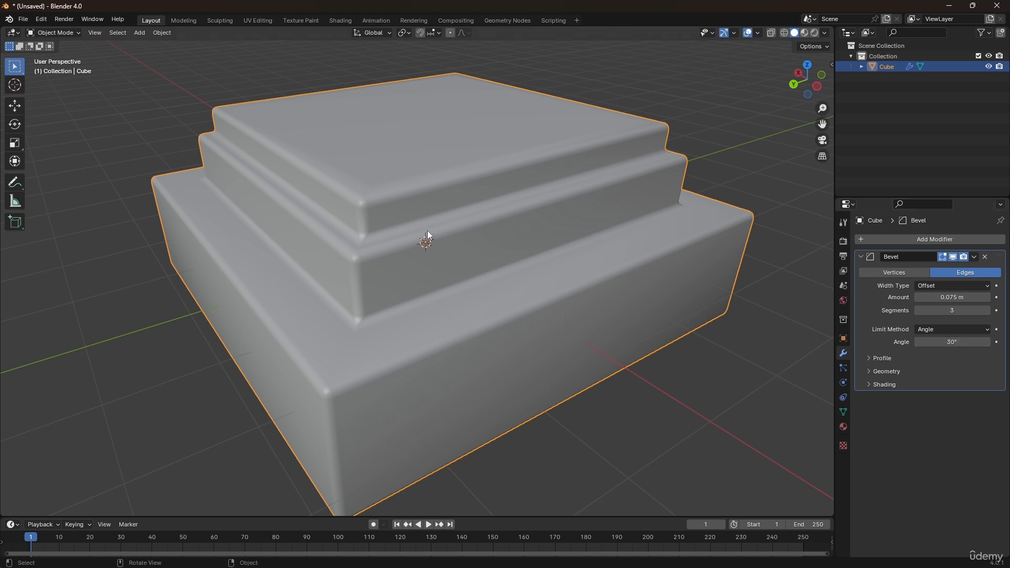
pyautogui.scroll(4, 427, 230)
pyautogui.moveTo(427, 231); pyautogui.dragTo(447, 248, button='middle')
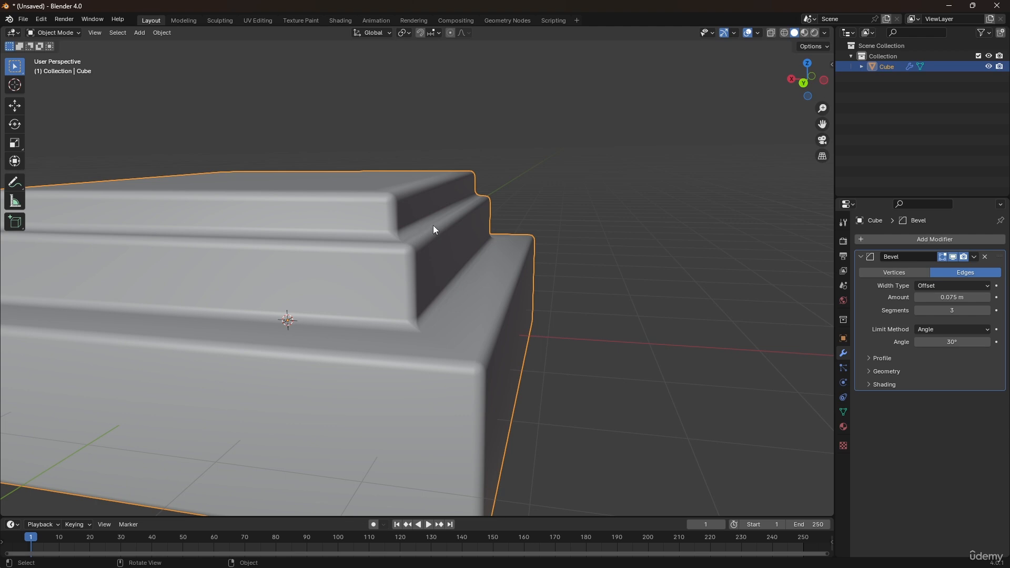
pyautogui.scroll(-4, 418, 206)
pyautogui.moveTo(419, 206); pyautogui.dragTo(400, 234, button='middle')
pyautogui.click(925, 331)
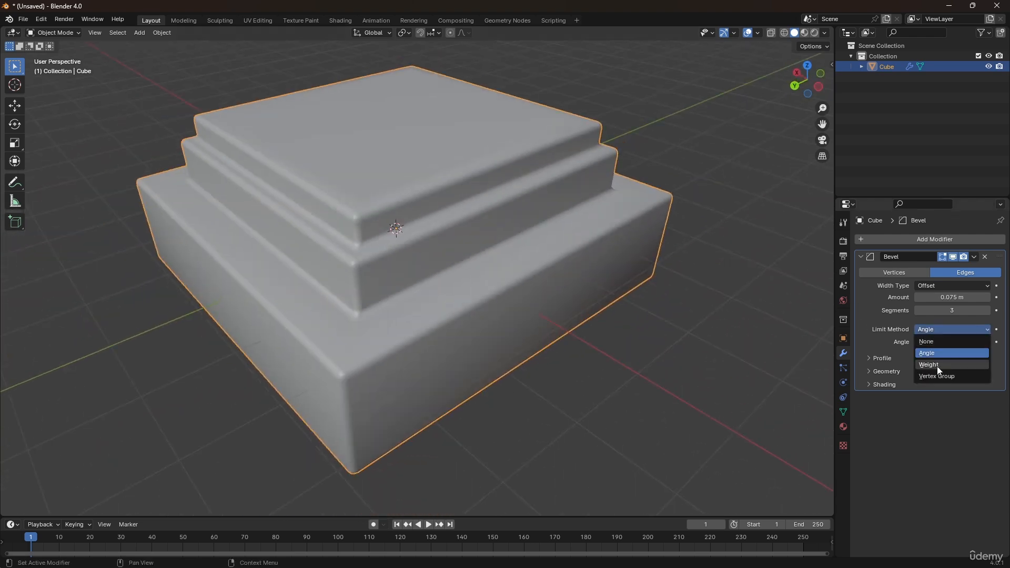
pyautogui.click(938, 332)
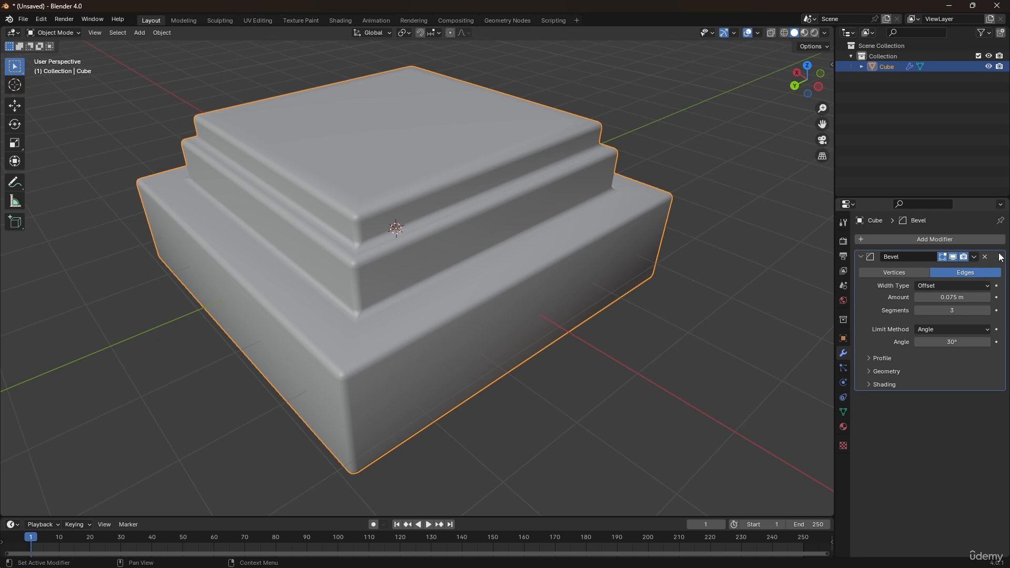
# - Collapse and expand the Bevel modifier's settings, and open its name for editing without changing it
pyautogui.moveTo(999, 257); pyautogui.dragTo(863, 280)
pyautogui.click(861, 257)
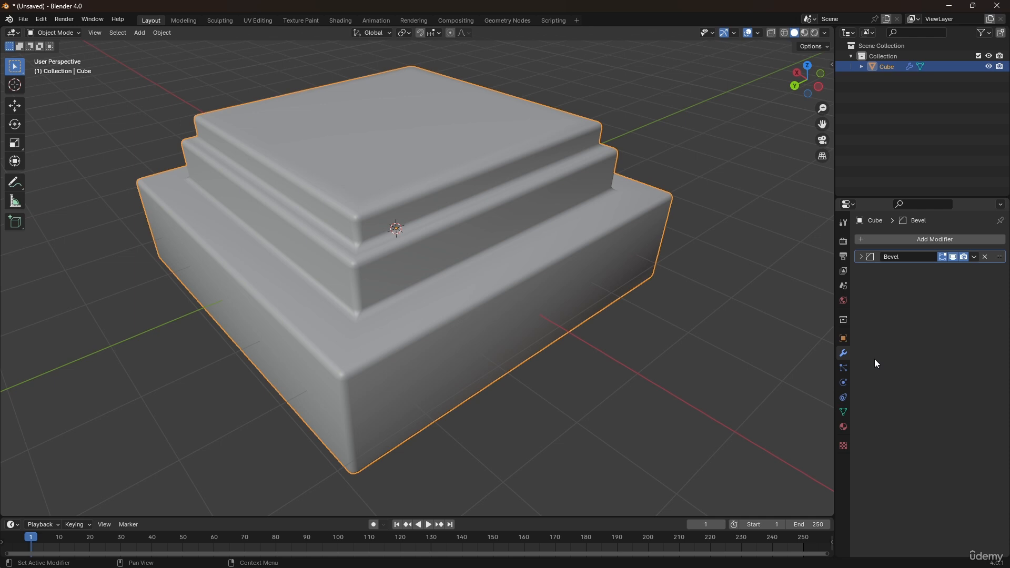
pyautogui.click(861, 257)
pyautogui.doubleClick(901, 257)
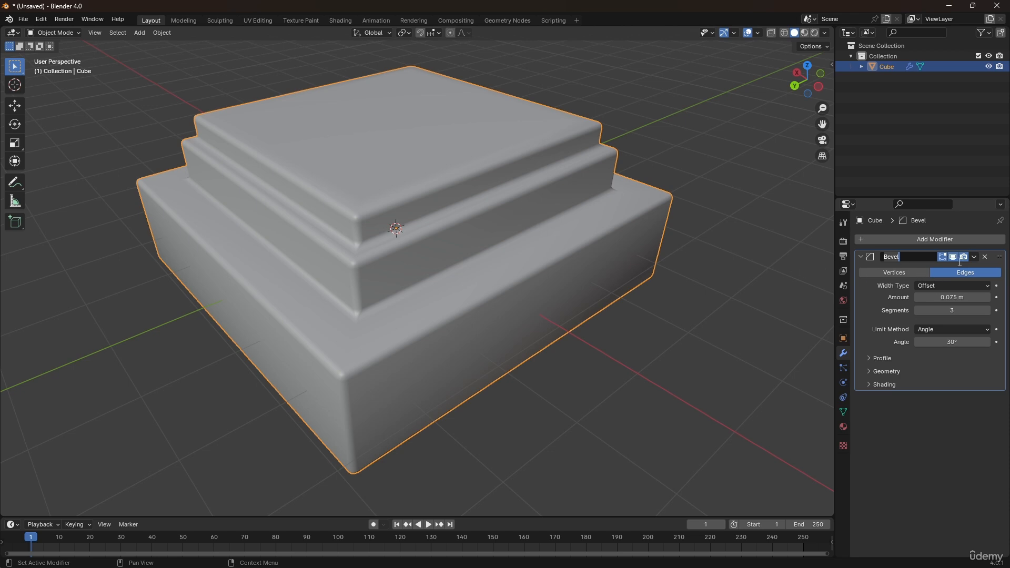
pyautogui.press('Return')
# - Toggle the Bevel modifier's Edit Mode display off and on to compare the mesh with and without it
pyautogui.press('Tab')
pyautogui.click(943, 258)
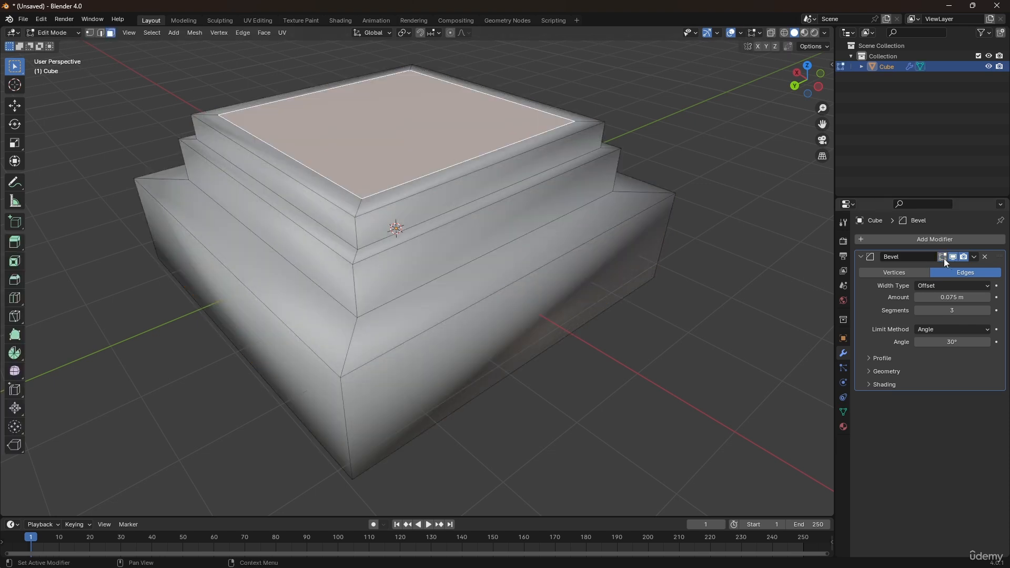
pyautogui.click(944, 258)
pyautogui.click(943, 258)
pyautogui.click(943, 257)
pyautogui.click(943, 257)
pyautogui.press('Tab')
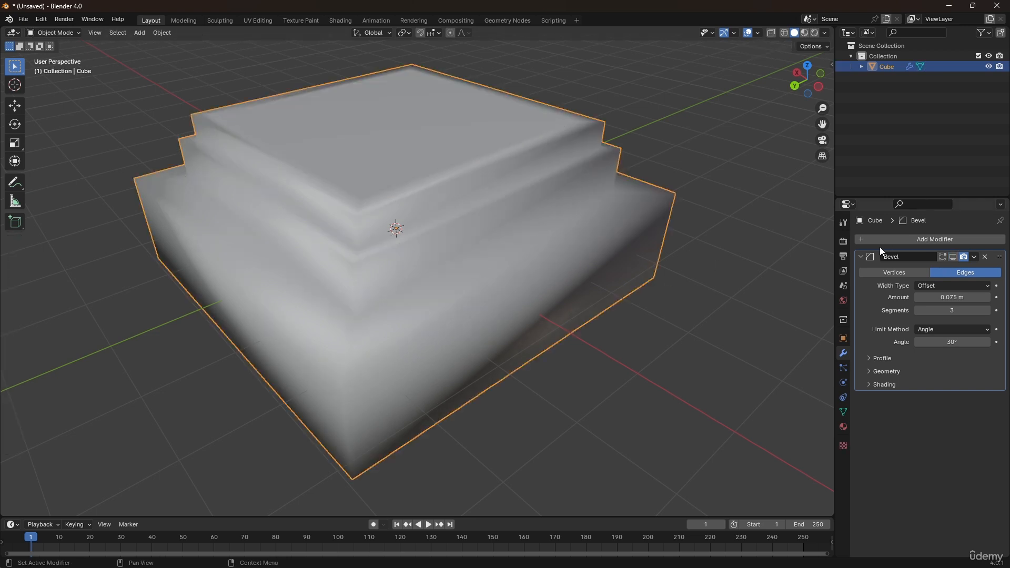
# - Toggle the Bevel modifier's viewport display in Object Mode, leaving it switched on
pyautogui.click(952, 257)
pyautogui.click(952, 257)
pyautogui.click(953, 257)
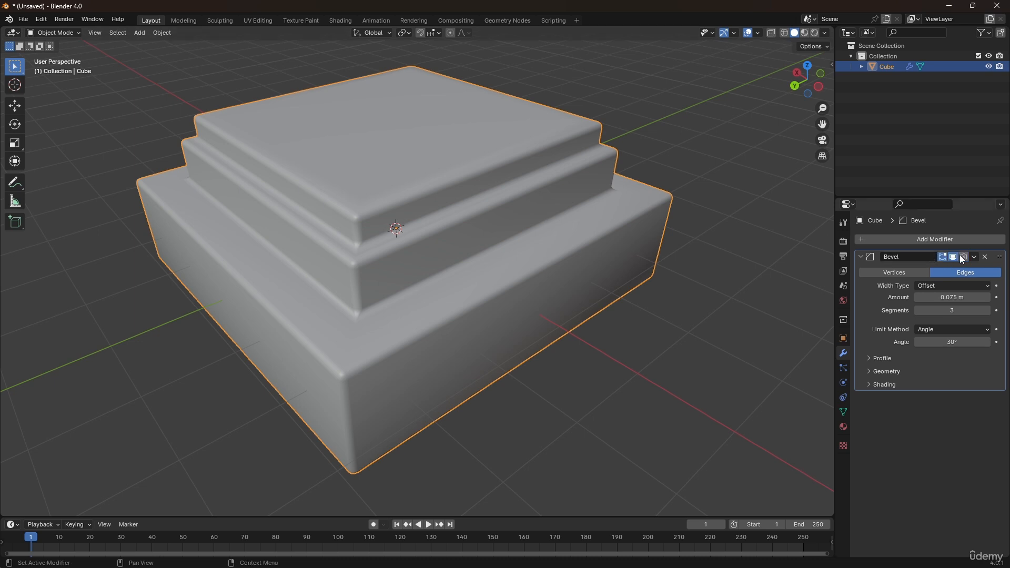
# - Duplicate the Bevel modifier and remove the copy, and try applying the remaining Bevel before undoing it
pyautogui.click(975, 257)
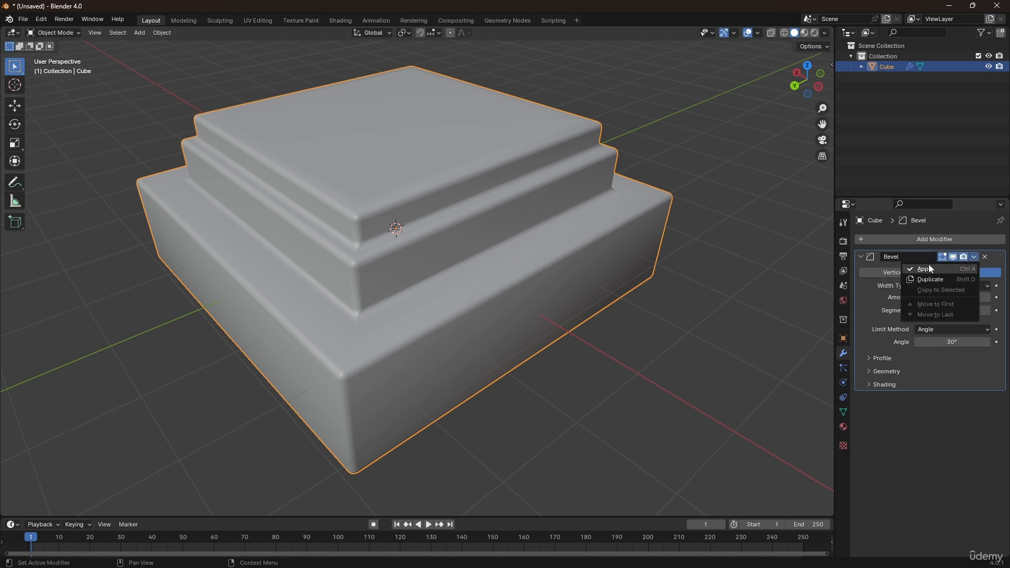
pyautogui.click(931, 280)
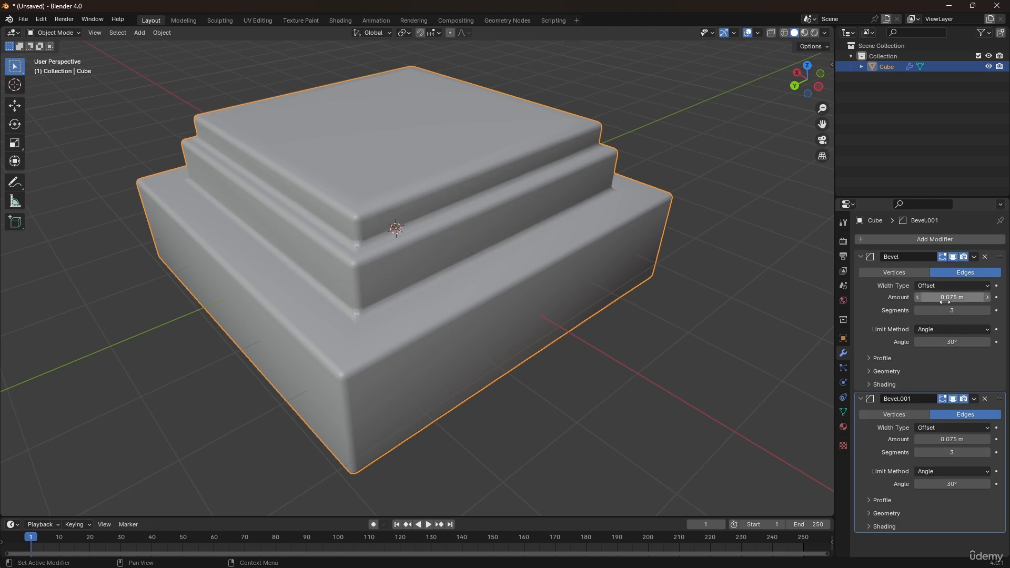
pyautogui.moveTo(999, 400)
pyautogui.mouseDown()
pyautogui.moveTo(964, 257)
pyautogui.moveTo(996, 259)
pyautogui.moveTo(987, 401)
pyautogui.mouseUp()
pyautogui.click(986, 401)
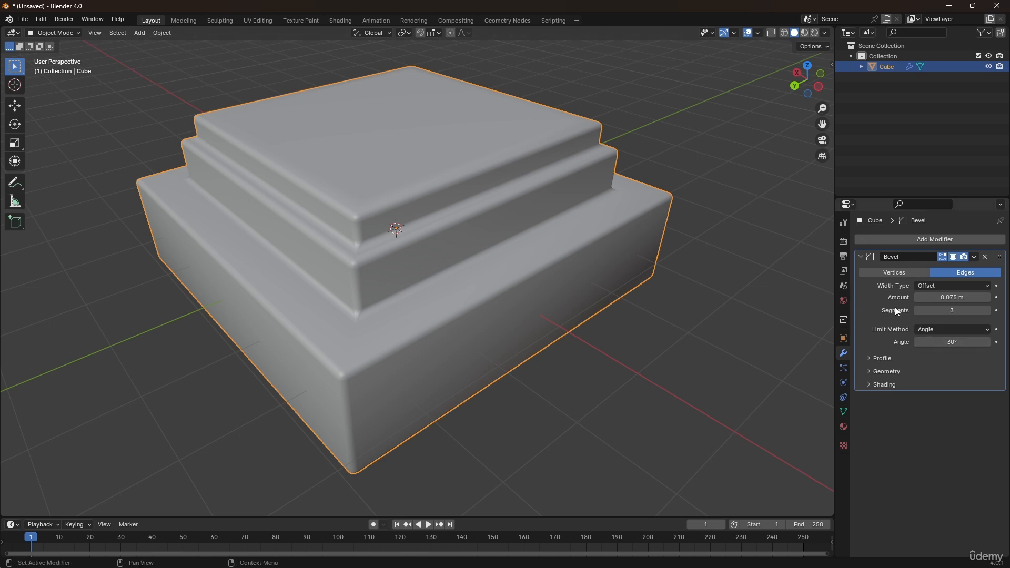
pyautogui.hotkey('ctrl', 'a')
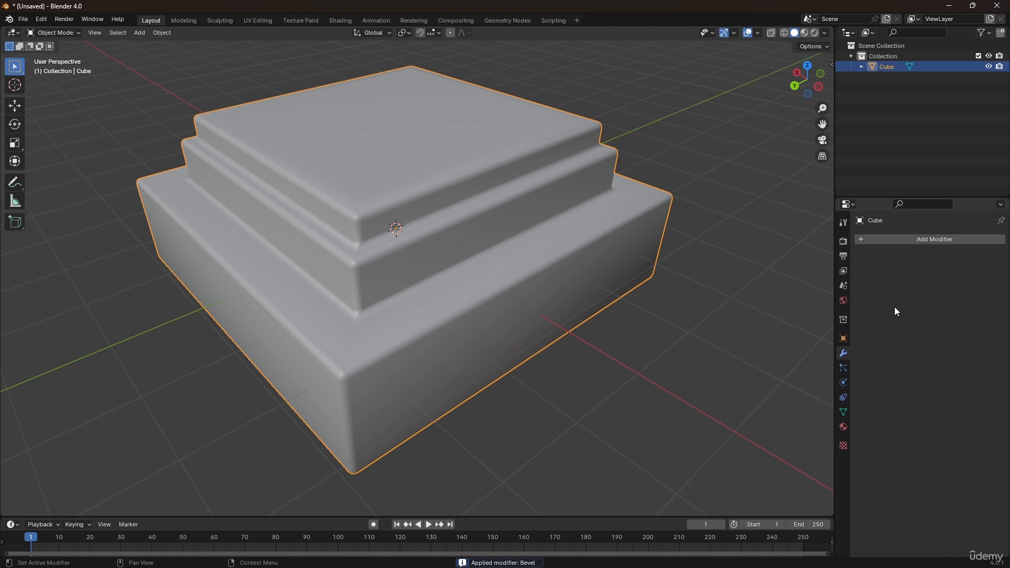
pyautogui.hotkey('ctrl', 'z')
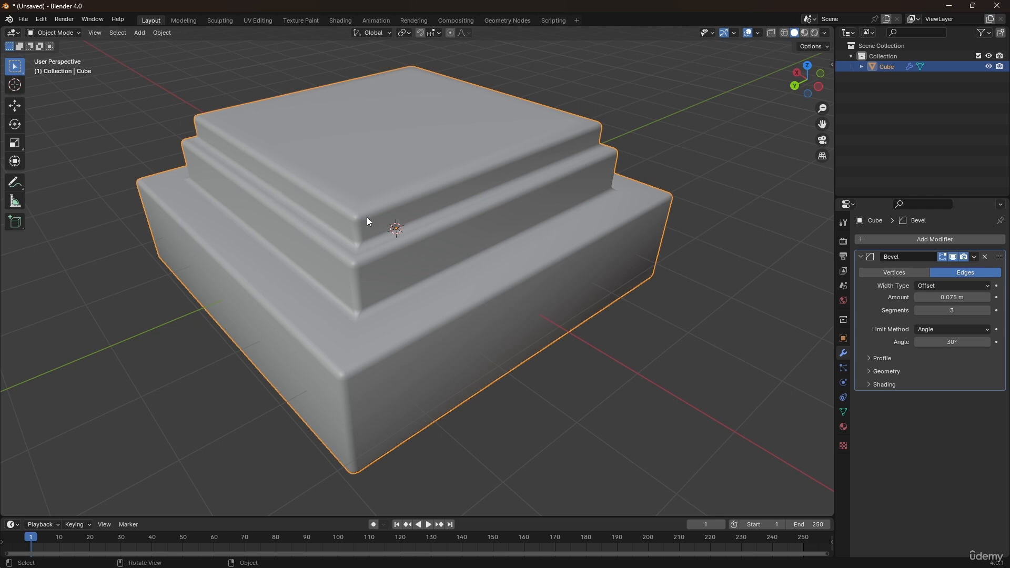
# - Examine the mesh in Edit Mode with the Bevel modifier still live, selecting the middle tier's upper front edge
pyautogui.press('Tab')
pyautogui.scroll(3, 367, 264)
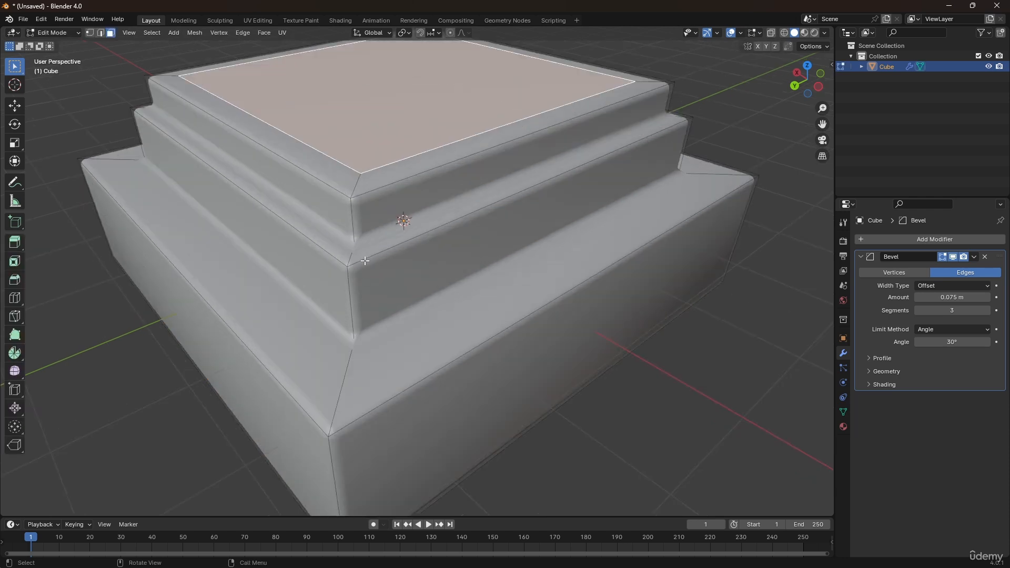
pyautogui.press('2')
pyautogui.click(366, 260)
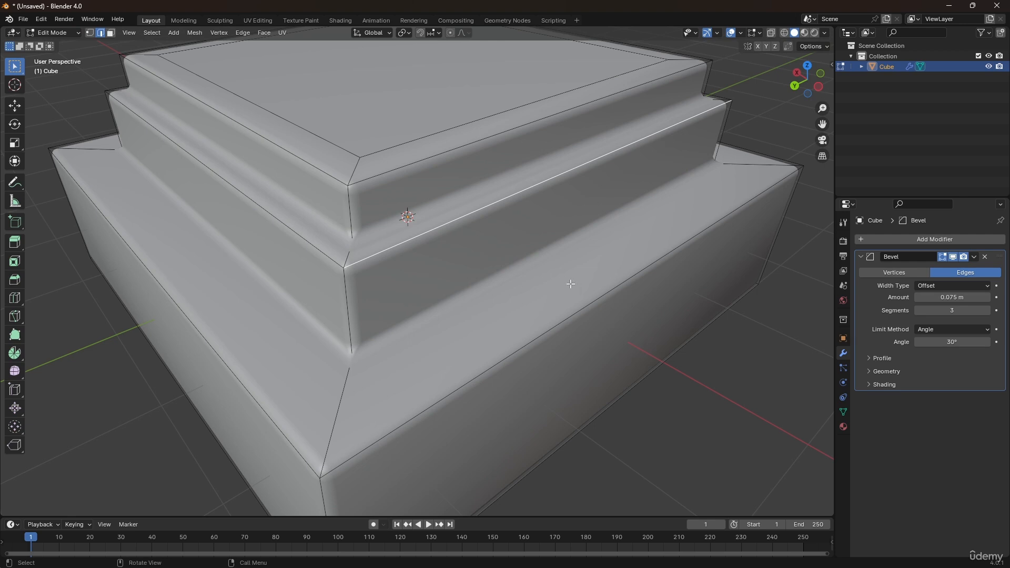
pyautogui.press('Tab')
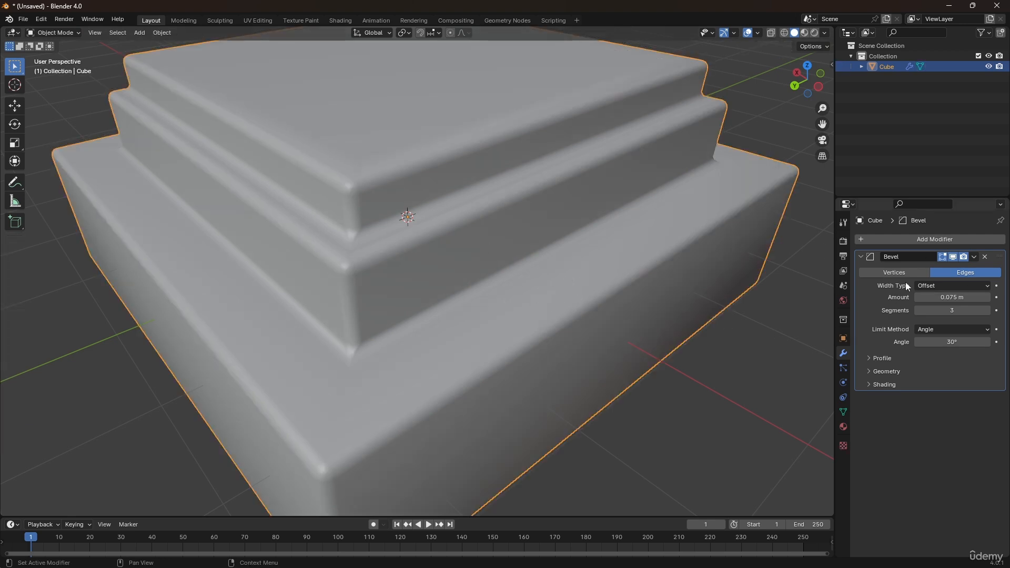
# - Apply the Bevel modifier and examine the resulting edge geometry in Edit Mode, selecting an edge on the middle tier
pyautogui.click(974, 257)
pyautogui.click(949, 267)
pyautogui.scroll(-2, 419, 191)
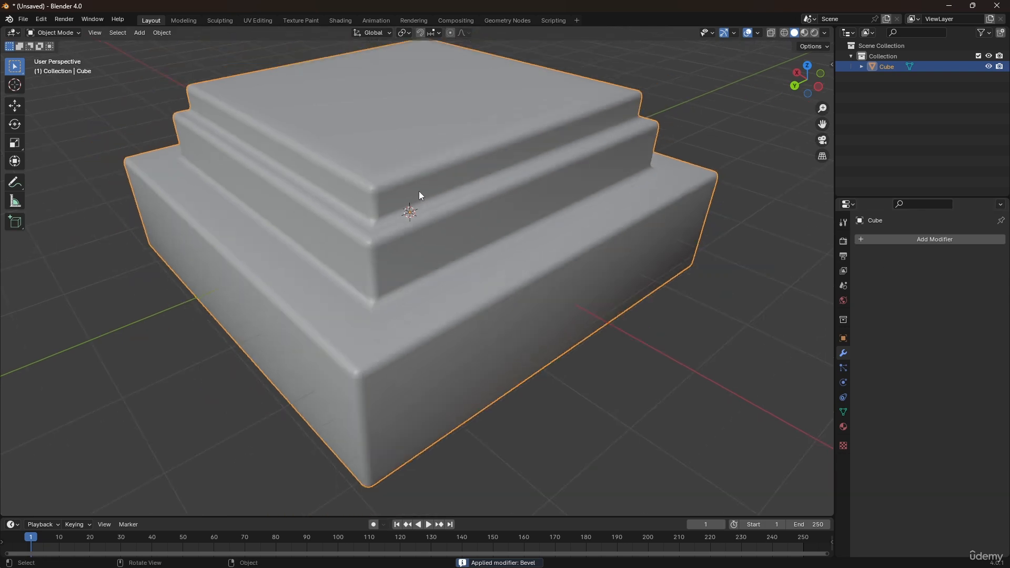
pyautogui.press('Tab')
pyautogui.scroll(2, 385, 232)
pyautogui.moveTo(386, 232); pyautogui.dragTo(347, 240, button='middle')
pyautogui.click(347, 242)
pyautogui.click(533, 213)
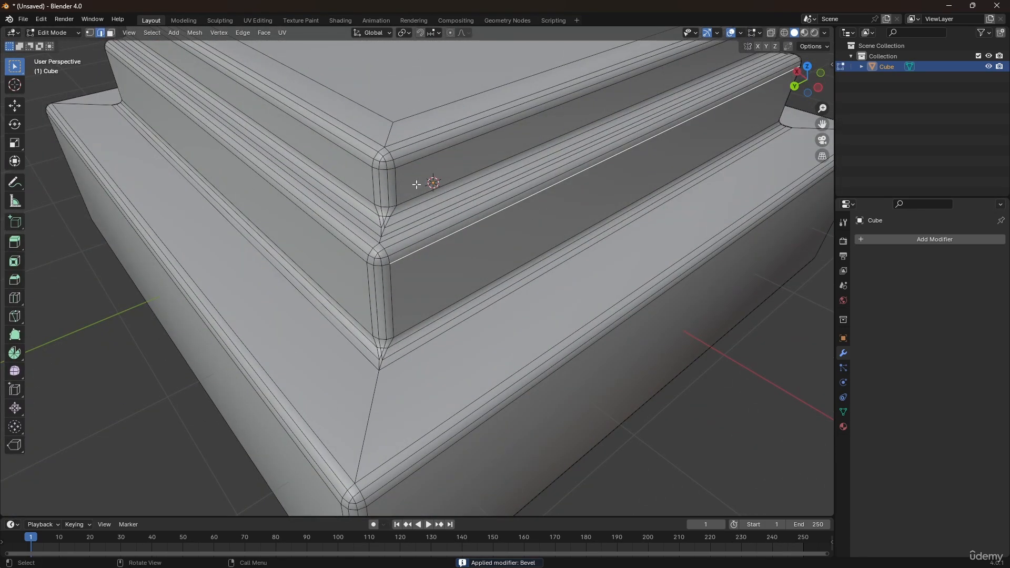
# - Undo the edge selections and the applied bevel to restore the live Bevel modifier
pyautogui.press('Tab')
pyautogui.scroll(-2, 506, 205)
pyautogui.press('Tab')
pyautogui.hotkey('ctrl', 'z')
pyautogui.hotkey('ctrl', 'z')
pyautogui.hotkey('ctrl', 'z')
pyautogui.hotkey('ctrl', 'z')
pyautogui.hotkey('ctrl', 'z')
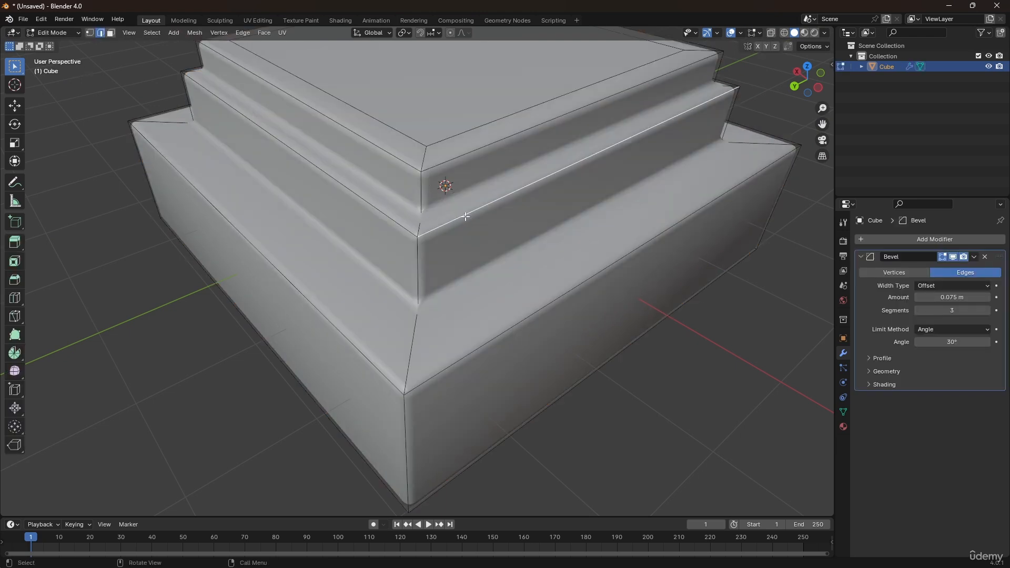
# - Duplicate the stepped block in Object Mode, keeping the copy in the same place as the original
pyautogui.press('Tab')
pyautogui.scroll(-3, 453, 215)
pyautogui.moveTo(464, 213); pyautogui.dragTo(405, 271, button='middle')
pyautogui.hotkey('shift', 'd')
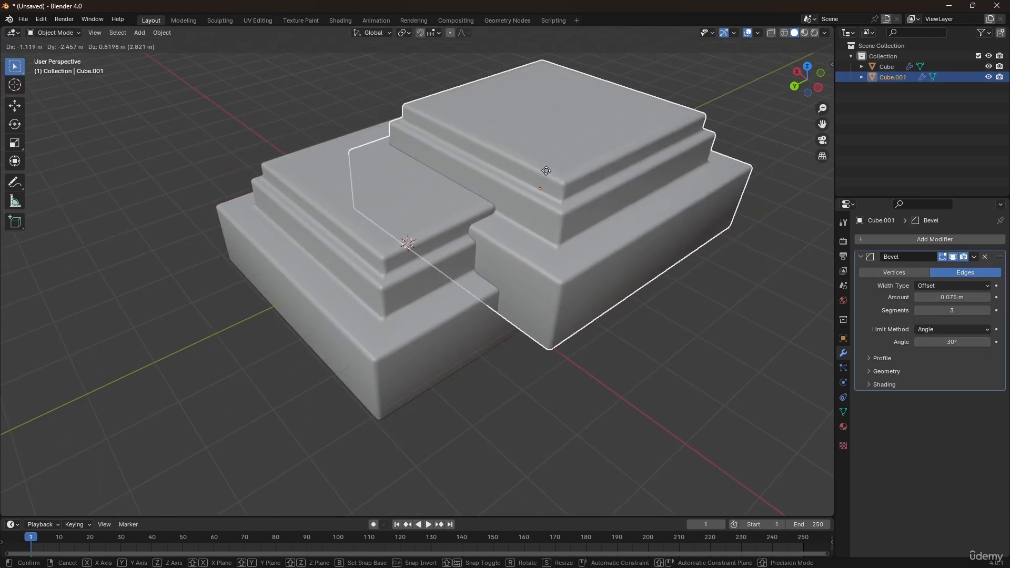
pyautogui.rightClick(609, 143)
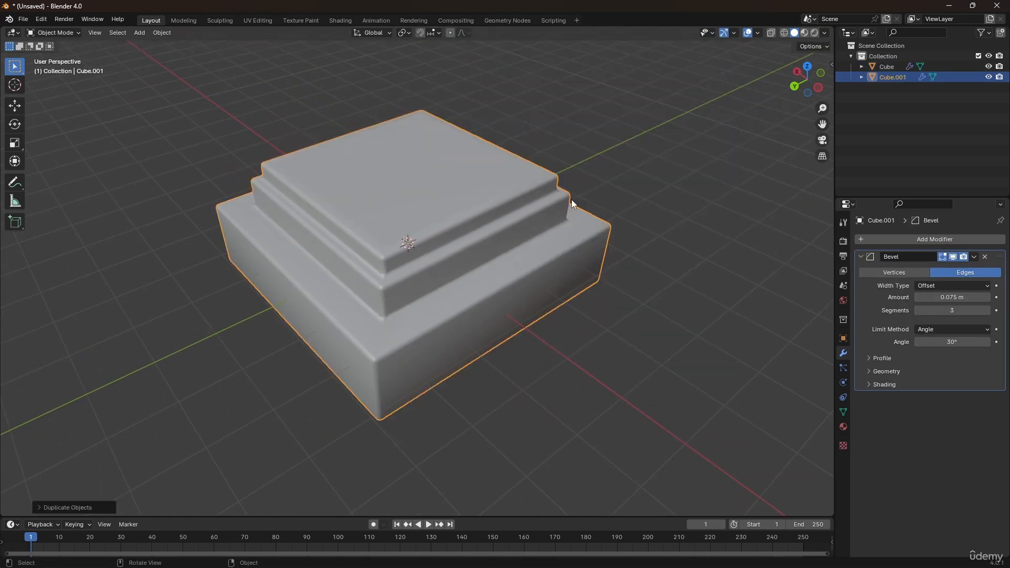
# - Hide the duplicate block in the viewport and apply its Bevel modifier
pyautogui.click(989, 78)
pyautogui.hotkey('ctrl', 'a')
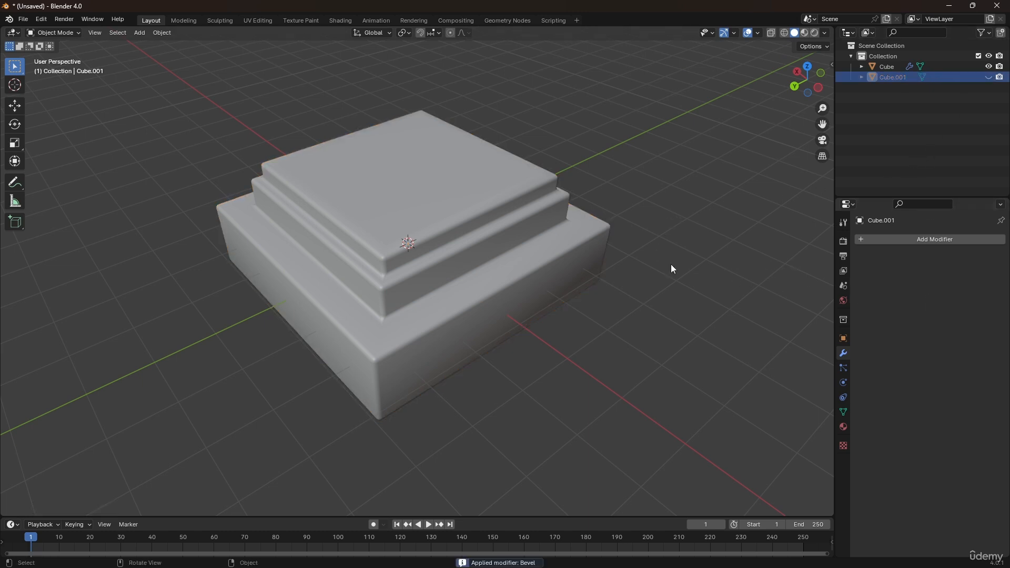
# - Check the original block's mesh in Edit Mode and delete that object, leaving the duplicate unhidden and selected
pyautogui.click(459, 231)
pyautogui.press('Tab')
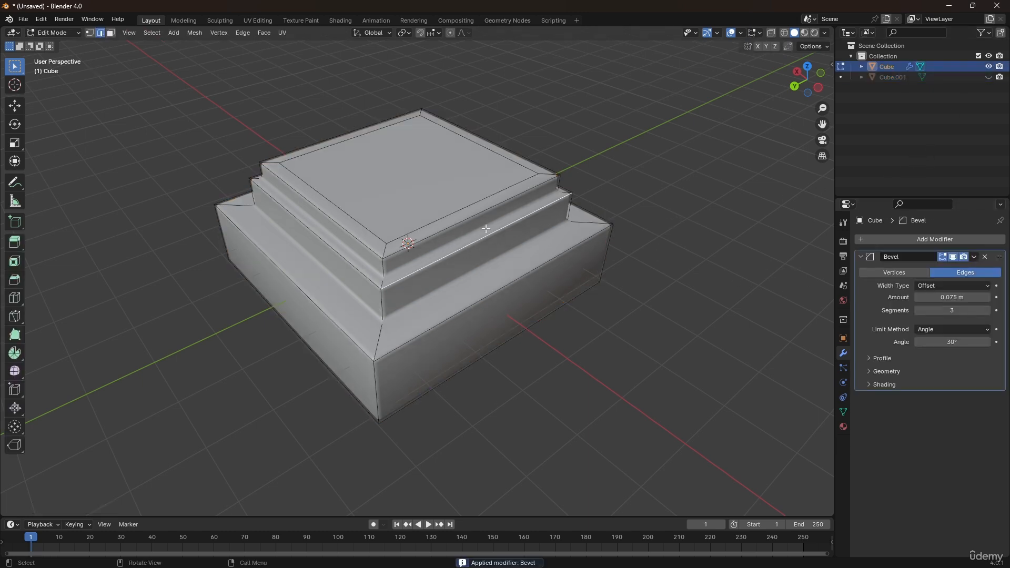
pyautogui.press('Tab')
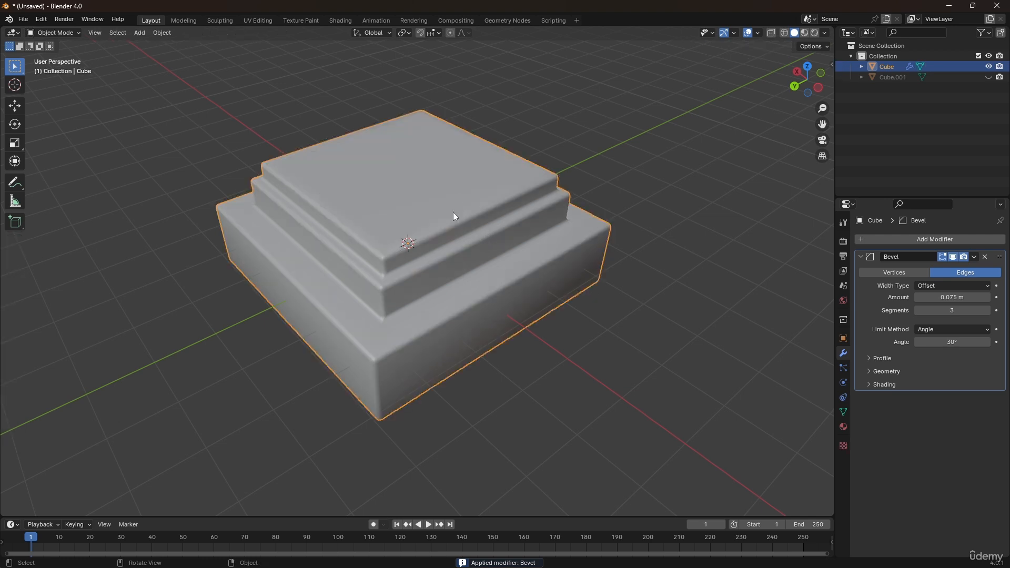
pyautogui.press('Delete')
pyautogui.click(990, 66)
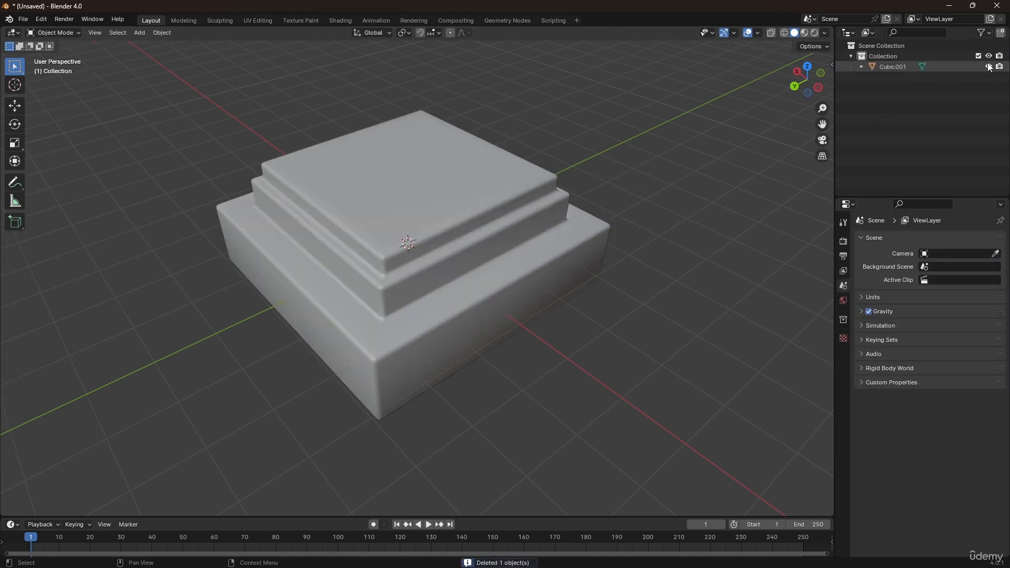
pyautogui.click(419, 211)
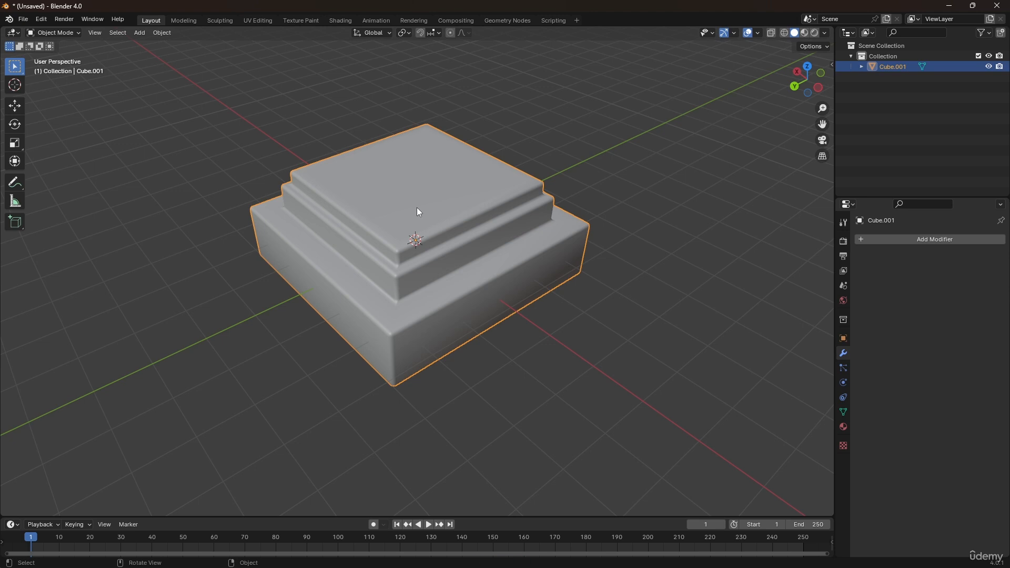
# - Try an Array modifier on the block, view the two copies from the side and undo it
pyautogui.scroll(-1, 408, 244)
pyautogui.moveTo(350, 232); pyautogui.dragTo(400, 251, button='middle')
pyautogui.scroll(3, 415, 240)
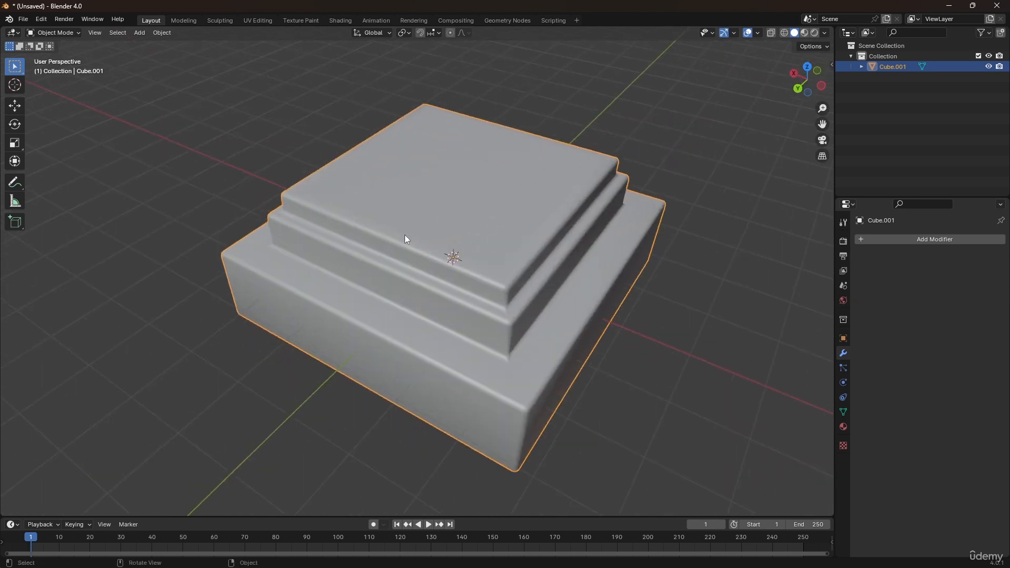
pyautogui.click(911, 242)
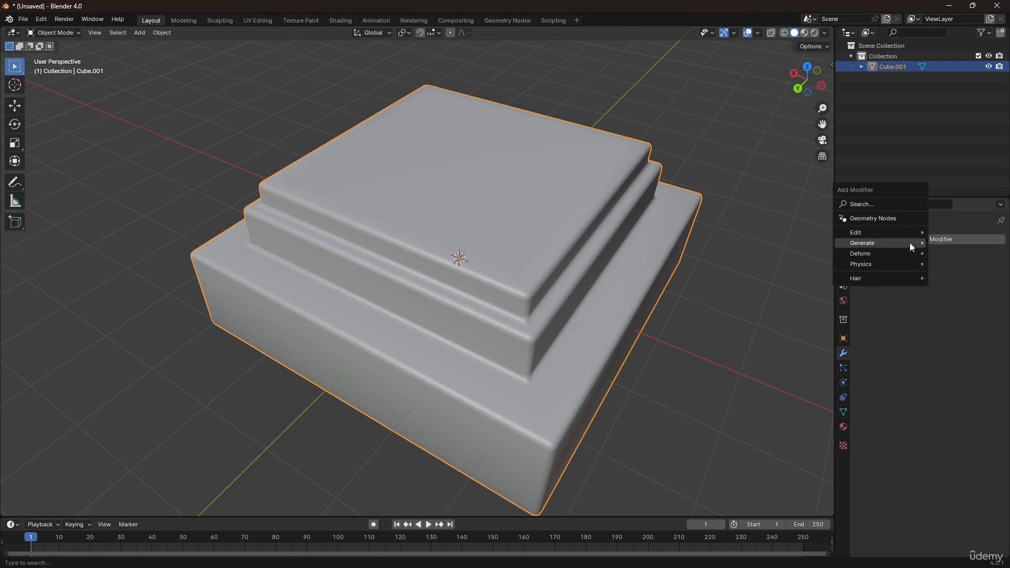
pyautogui.moveTo(867, 243)
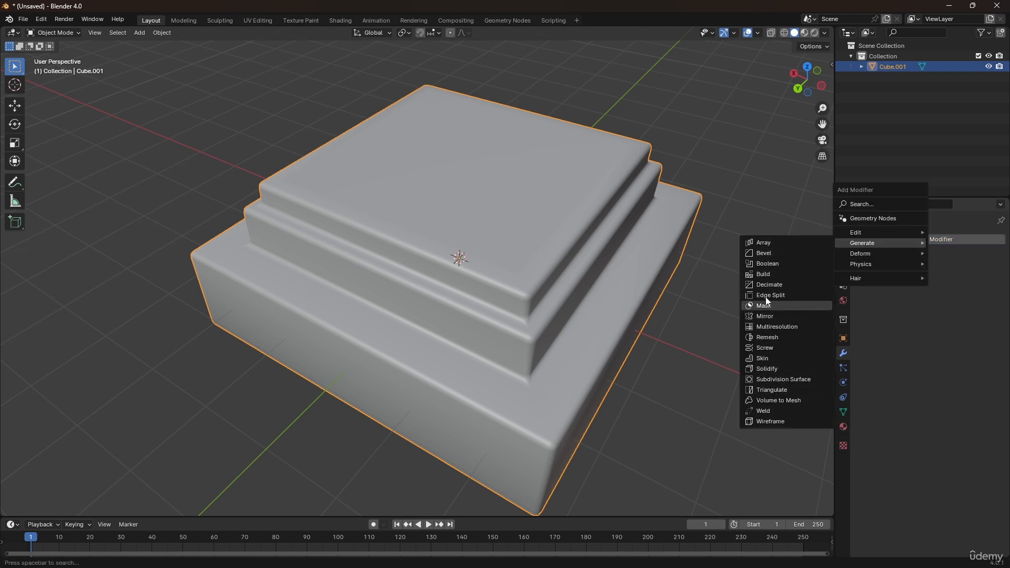
pyautogui.click(764, 242)
pyautogui.scroll(-3, 571, 266)
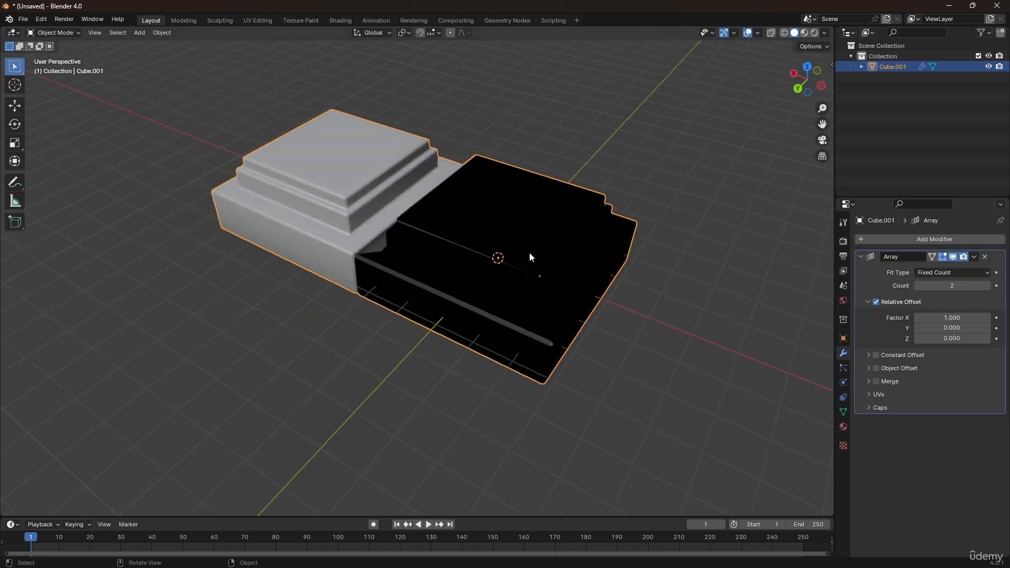
pyautogui.moveTo(532, 258); pyautogui.dragTo(463, 227, button='middle')
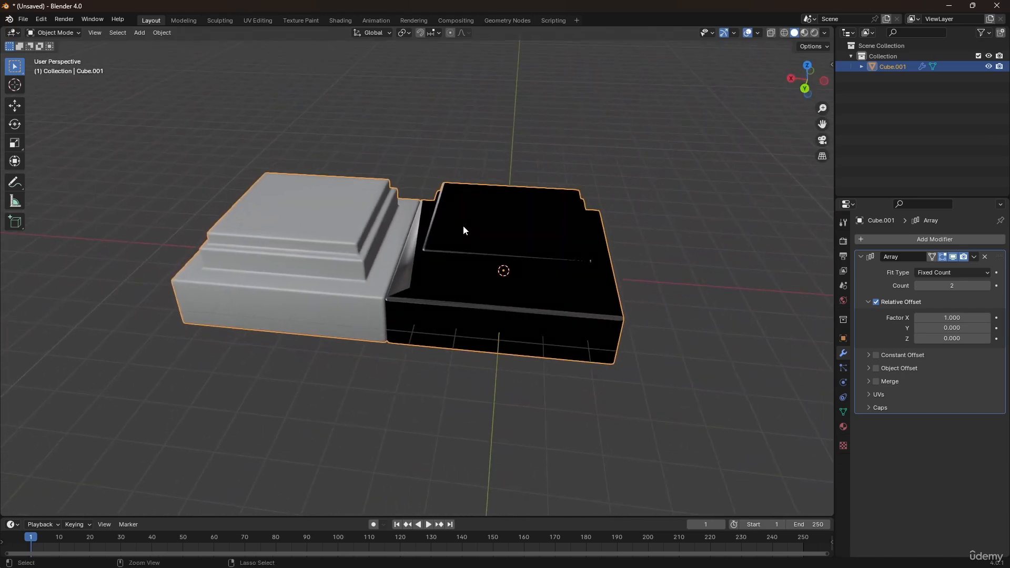
pyautogui.hotkey('ctrl', 'z')
# - Add an Array modifier to the stepped block again
pyautogui.click(895, 235)
pyautogui.moveTo(880, 234)
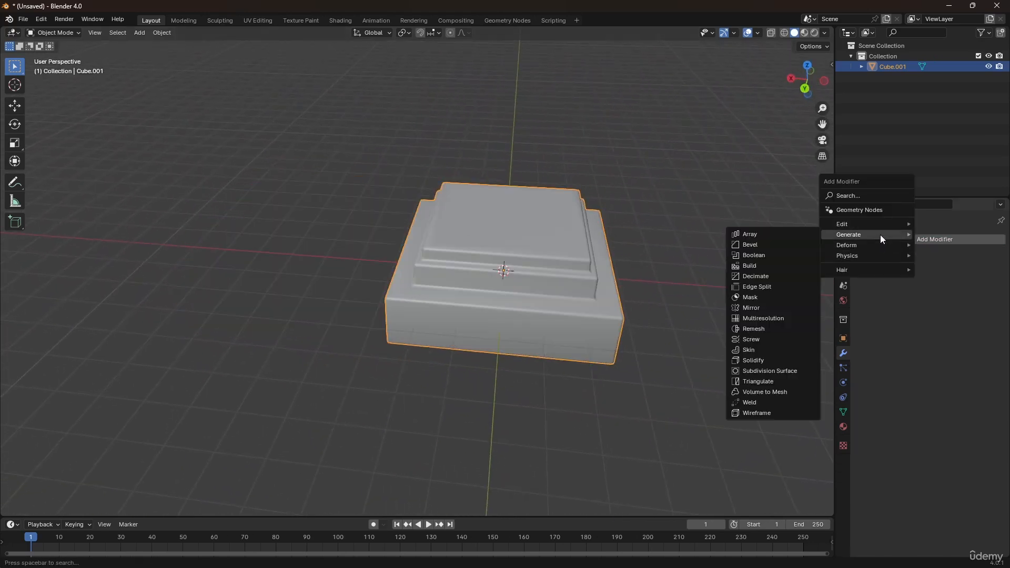
pyautogui.click(772, 235)
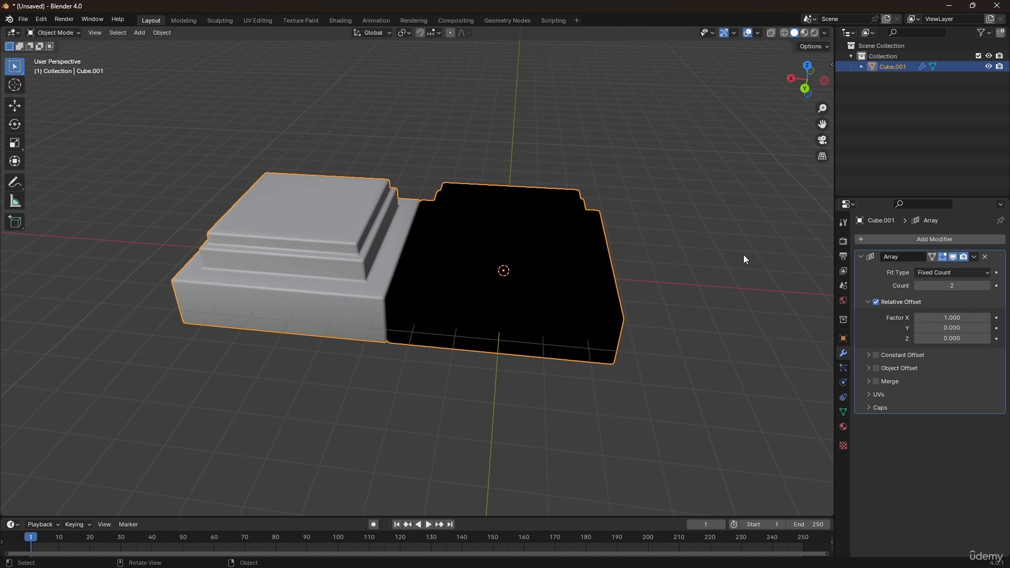
pyautogui.moveTo(508, 244); pyautogui.dragTo(421, 277, button='middle')
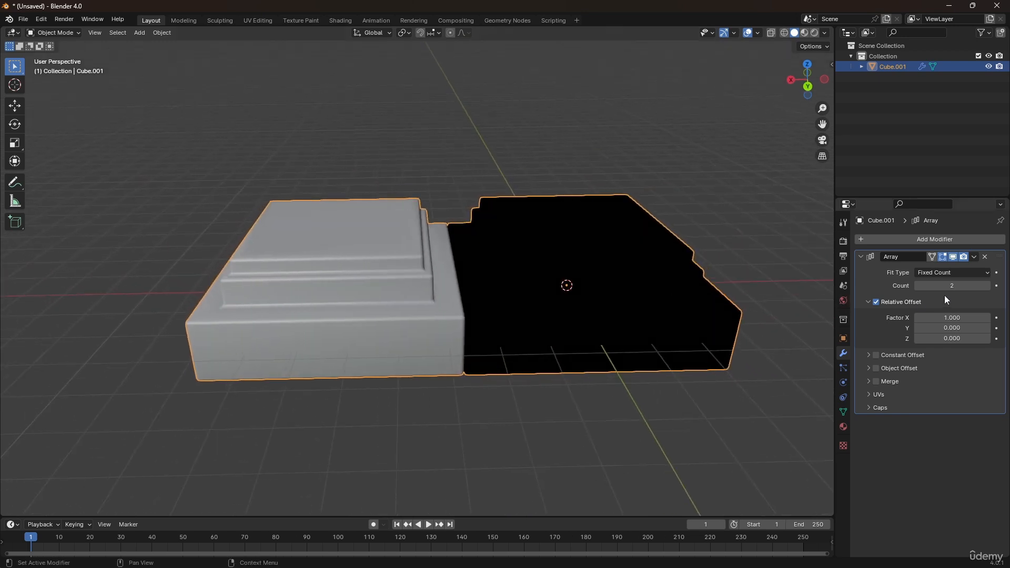
# - Try different Array counts, ending with a count of 5
pyautogui.click(919, 285)
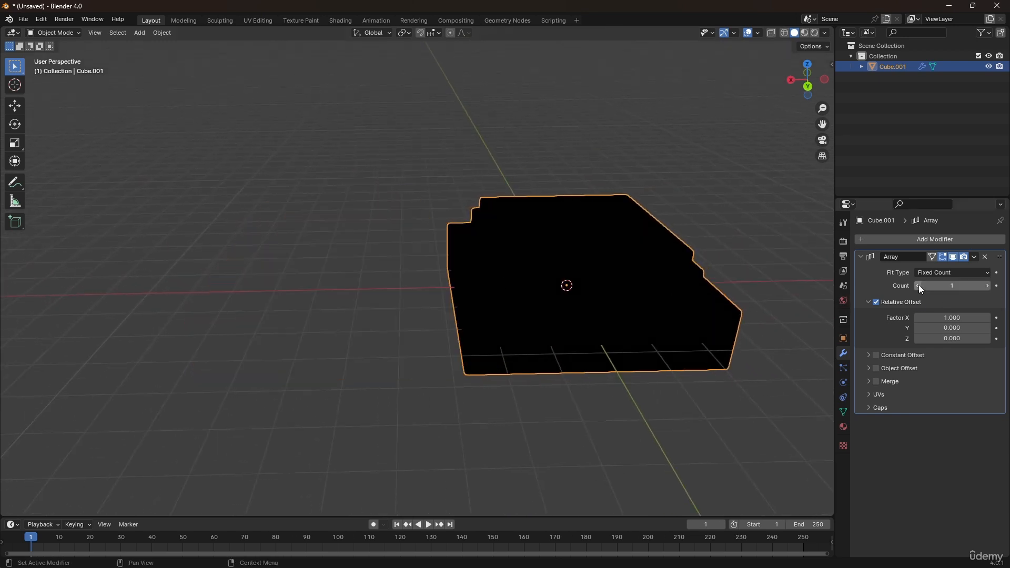
pyautogui.click(987, 285)
pyautogui.click(987, 286)
pyautogui.click(987, 285)
pyautogui.click(987, 286)
pyautogui.click(987, 286)
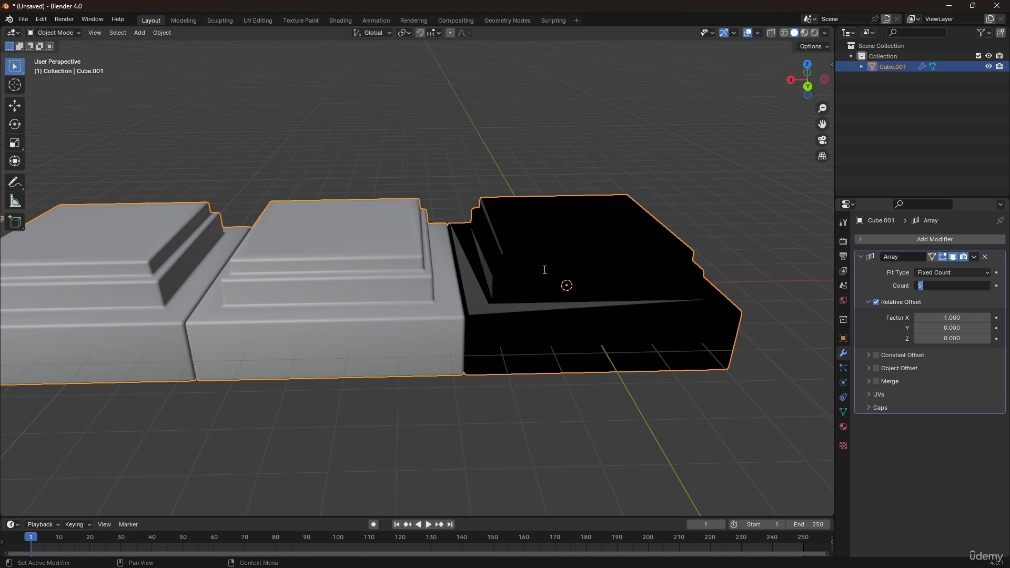
pyautogui.press('Tab')
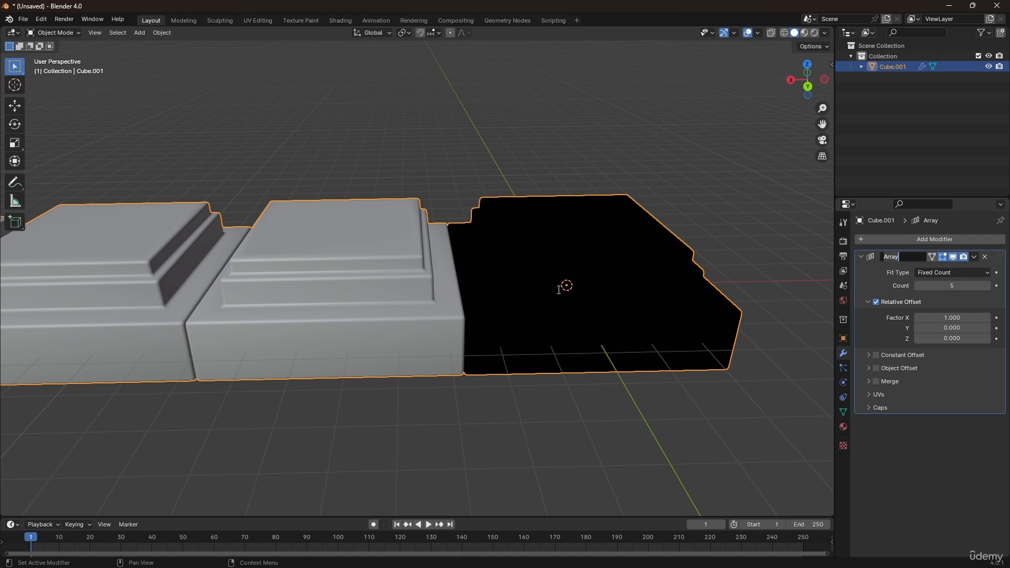
pyautogui.press('Tab')
pyautogui.press('Tab')
pyautogui.press('Return')
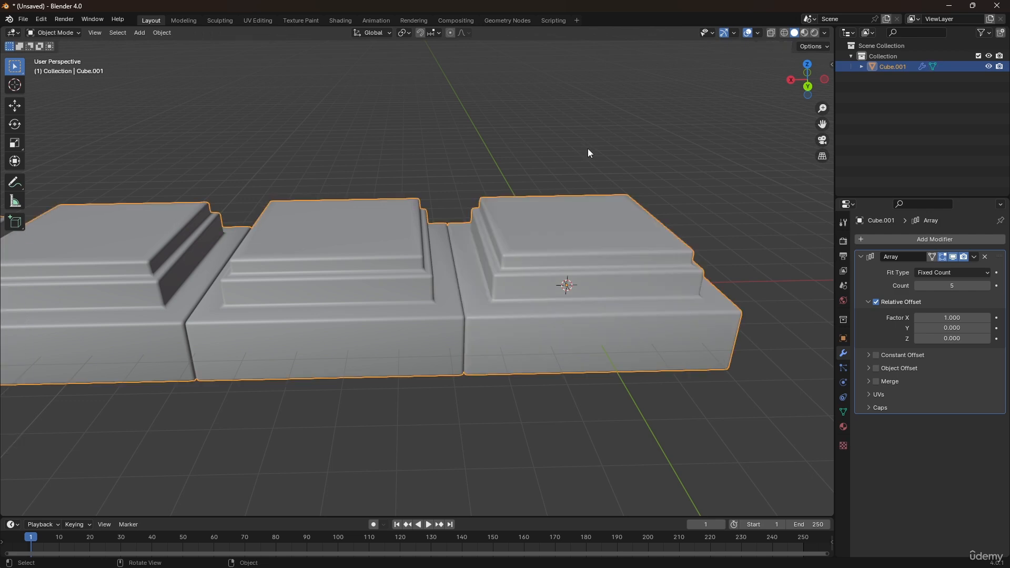
# - Reduce the Array count to 3 and raise it to 6
pyautogui.scroll(-3, 557, 195)
pyautogui.press('Tab')
pyautogui.press('Tab')
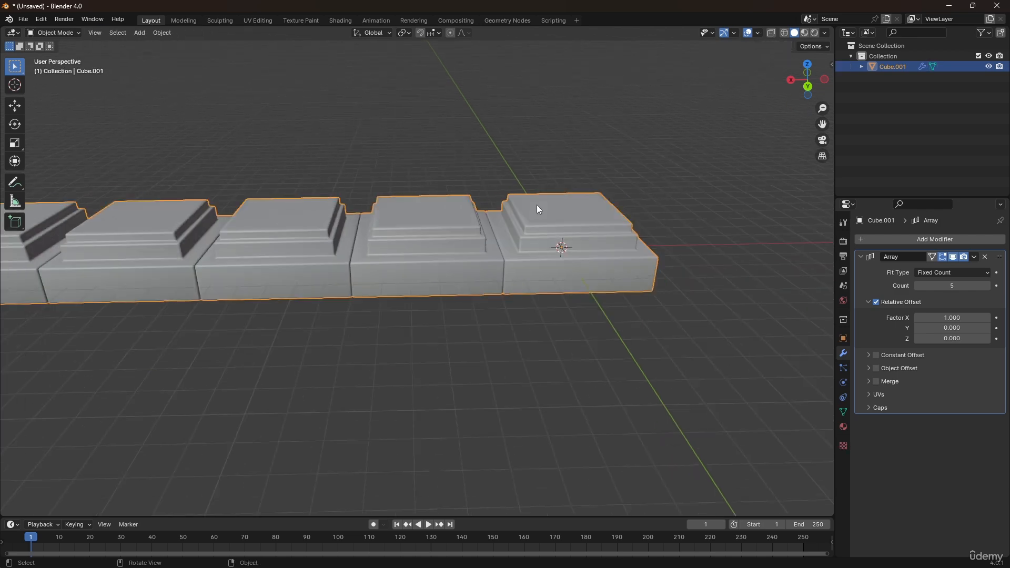
pyautogui.moveTo(538, 212); pyautogui.dragTo(390, 232, button='middle')
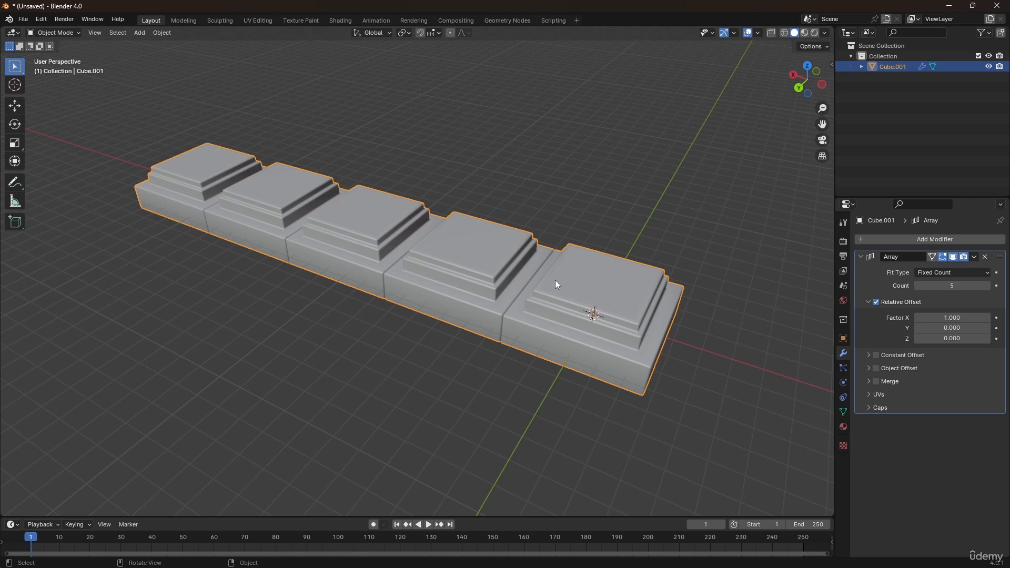
pyautogui.click(918, 286)
pyautogui.click(918, 286)
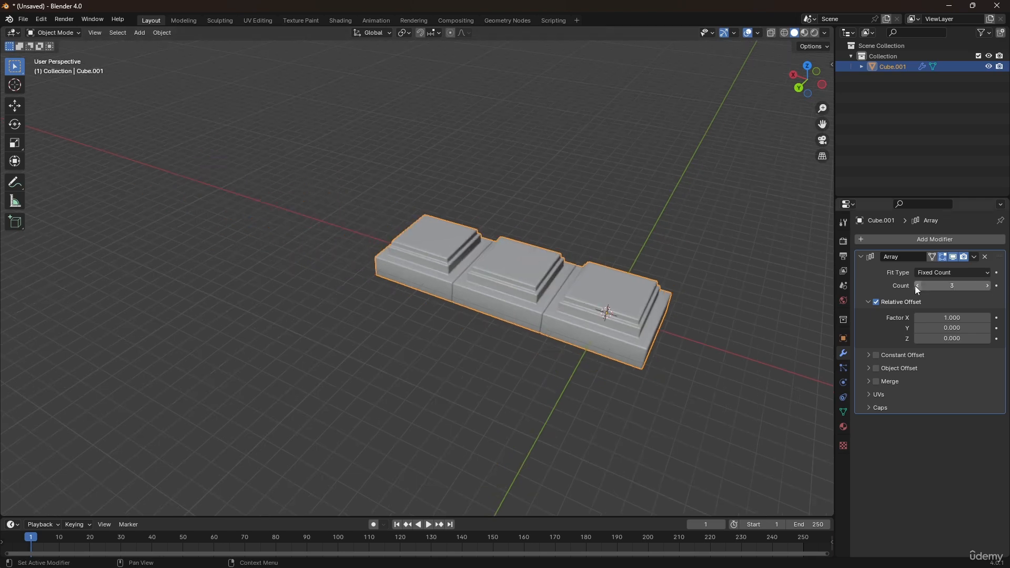
pyautogui.moveTo(972, 286); pyautogui.dragTo(1005, 286)
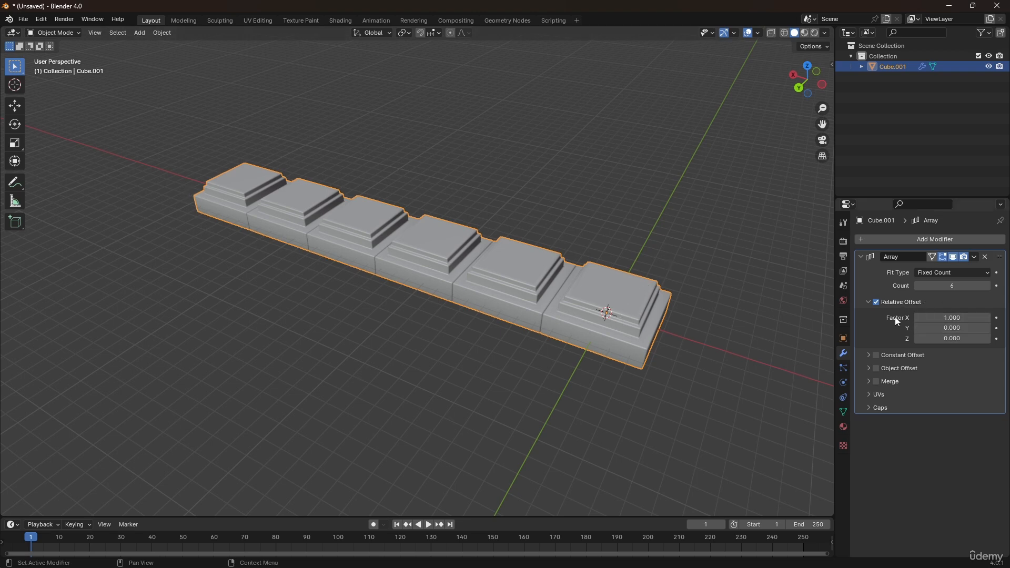
# - Set the Array modifier's relative offset Factor X to -1 to reverse the row's direction
pyautogui.click(958, 317)
pyautogui.write('-1')
pyautogui.press('Return')
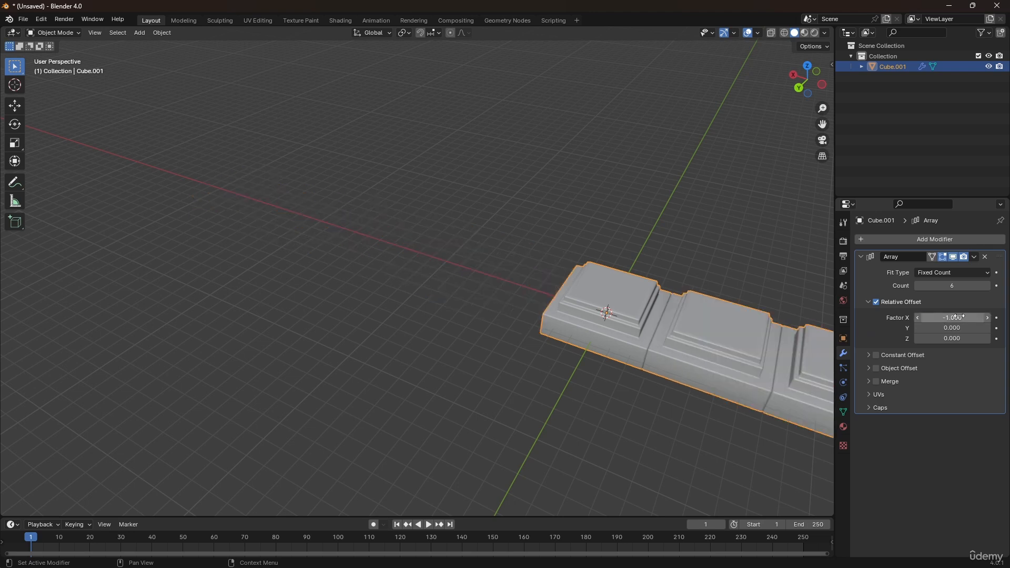
# - Spread the array copies apart along X with a relative offset Factor X of -2.53
pyautogui.moveTo(753, 282); pyautogui.dragTo(523, 263, button='middle')
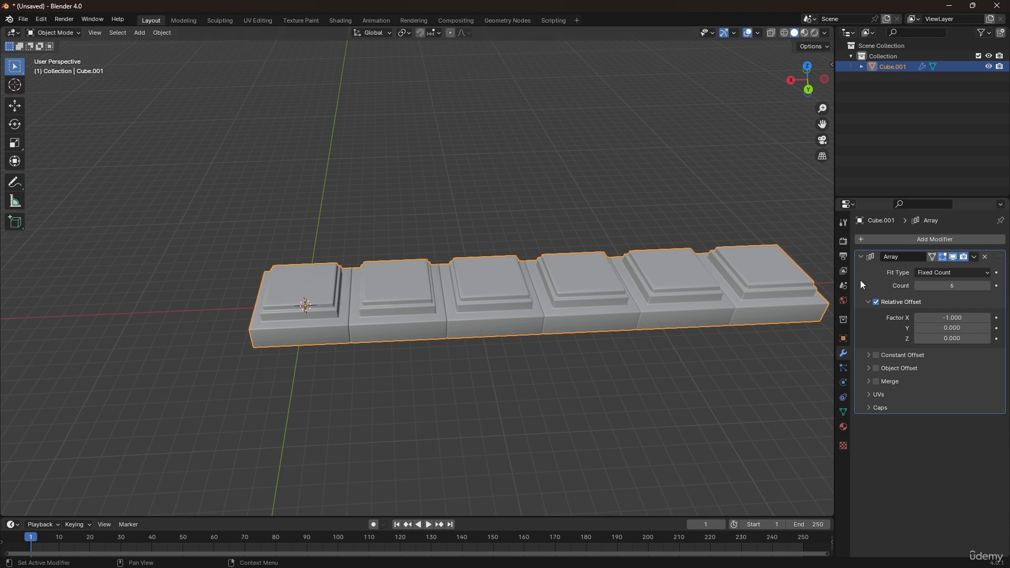
pyautogui.moveTo(953, 318); pyautogui.dragTo(924, 318)
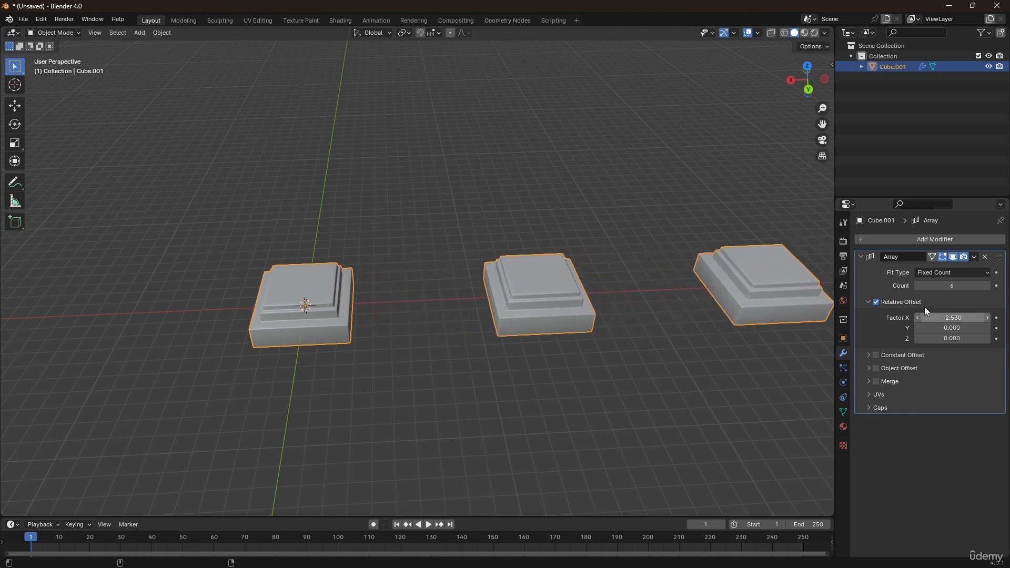
pyautogui.scroll(-2, 610, 277)
pyautogui.keyDown('shift'); pyautogui.moveTo(610, 276); pyautogui.dragTo(393, 304, button='middle'); pyautogui.keyUp('shift')
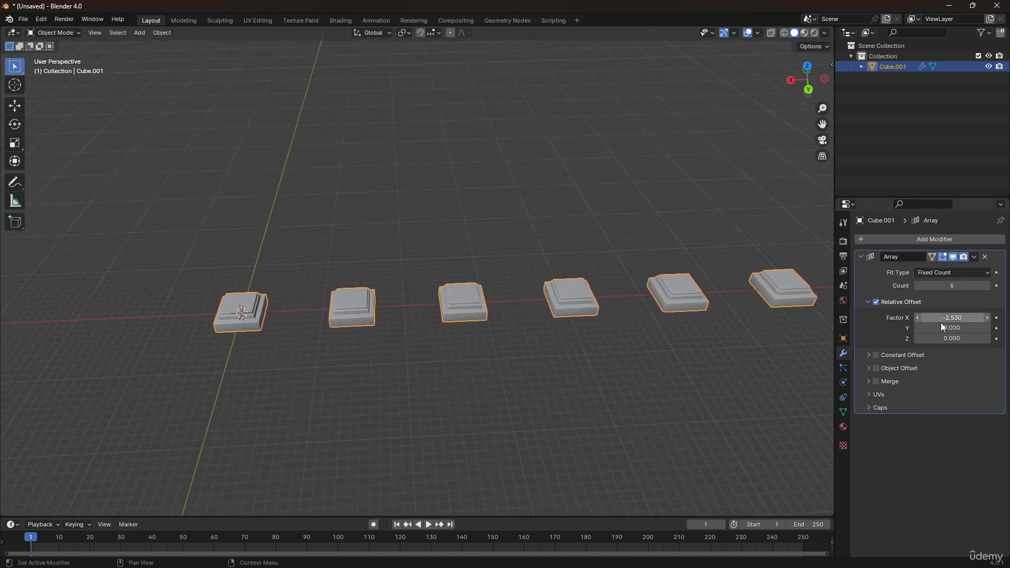
# - Set the Array's relative offset to 0 on X and 1 on Y so the row runs along the Y axis
pyautogui.click(955, 318)
pyautogui.write('0')
pyautogui.press('Return')
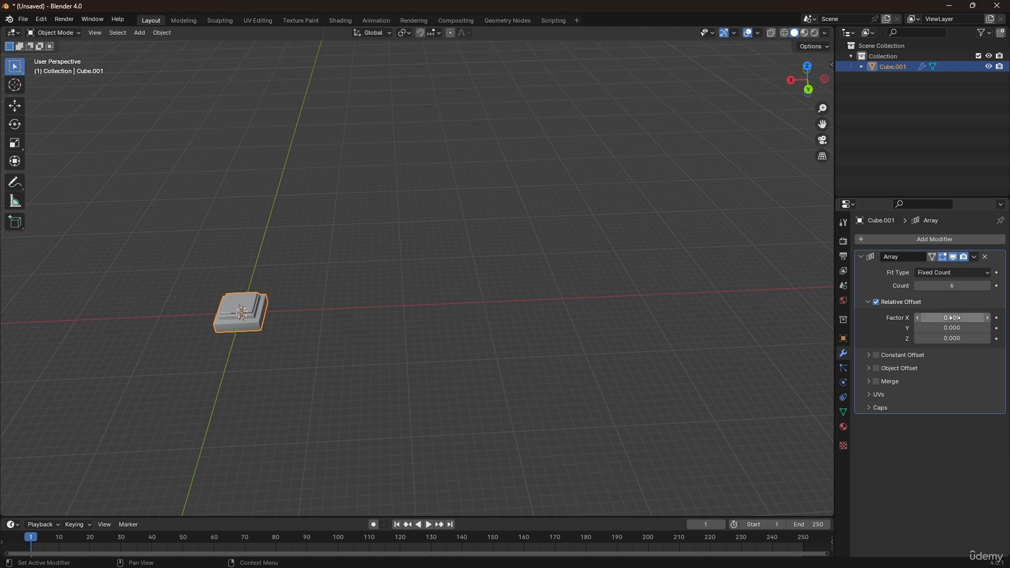
pyautogui.click(955, 329)
pyautogui.write('1')
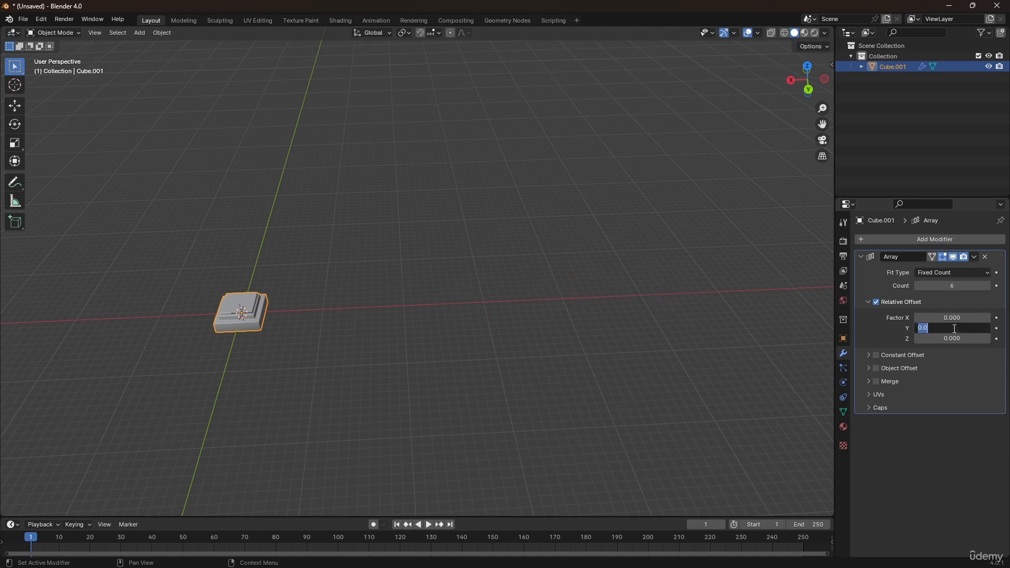
pyautogui.press('Return')
pyautogui.moveTo(137, 348); pyautogui.dragTo(397, 217, button='middle')
# - Add a second Array modifier to the block row and set its count to 3
pyautogui.click(911, 240)
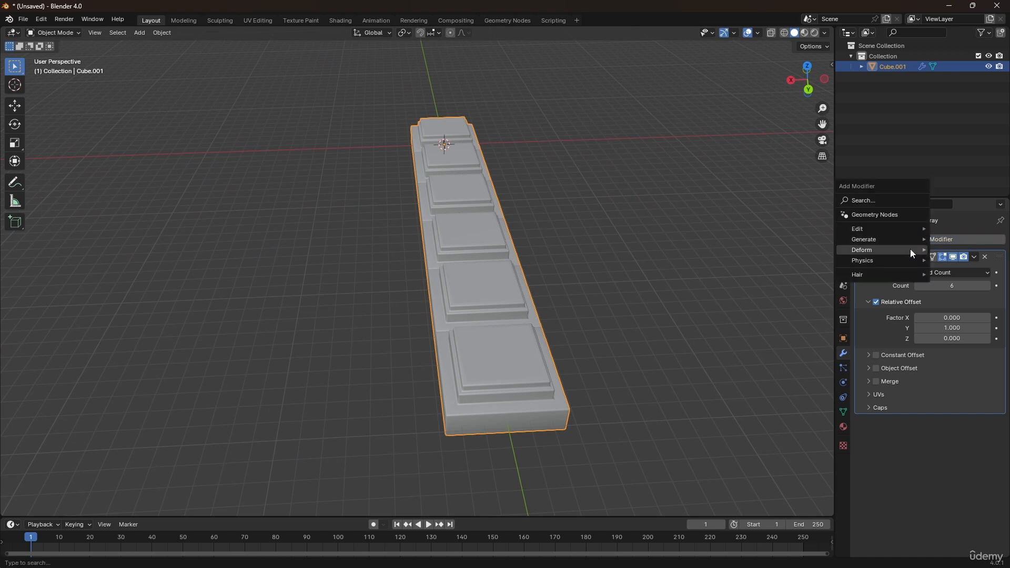
pyautogui.moveTo(889, 240)
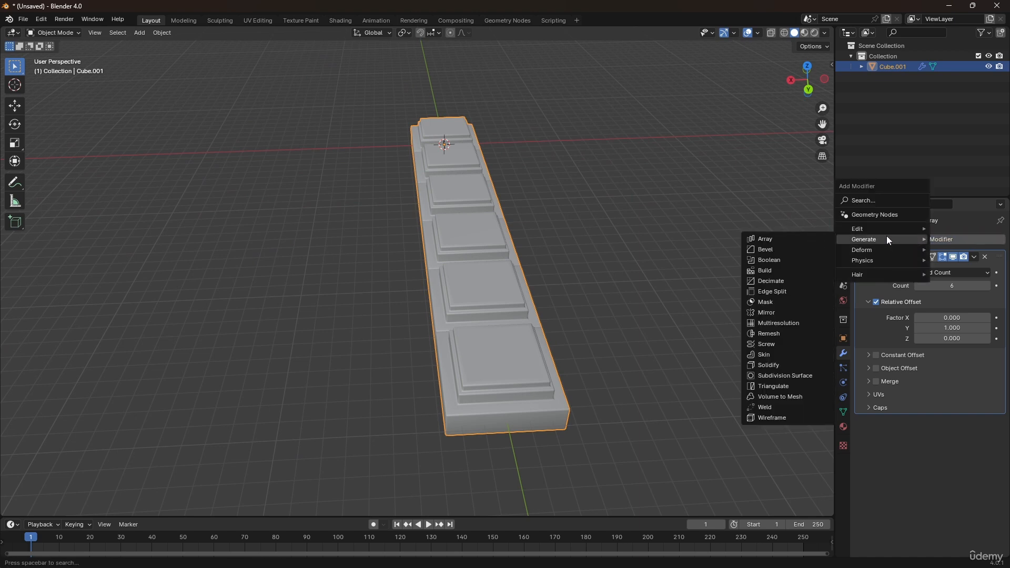
pyautogui.click(820, 238)
pyautogui.scroll(-1, 928, 453)
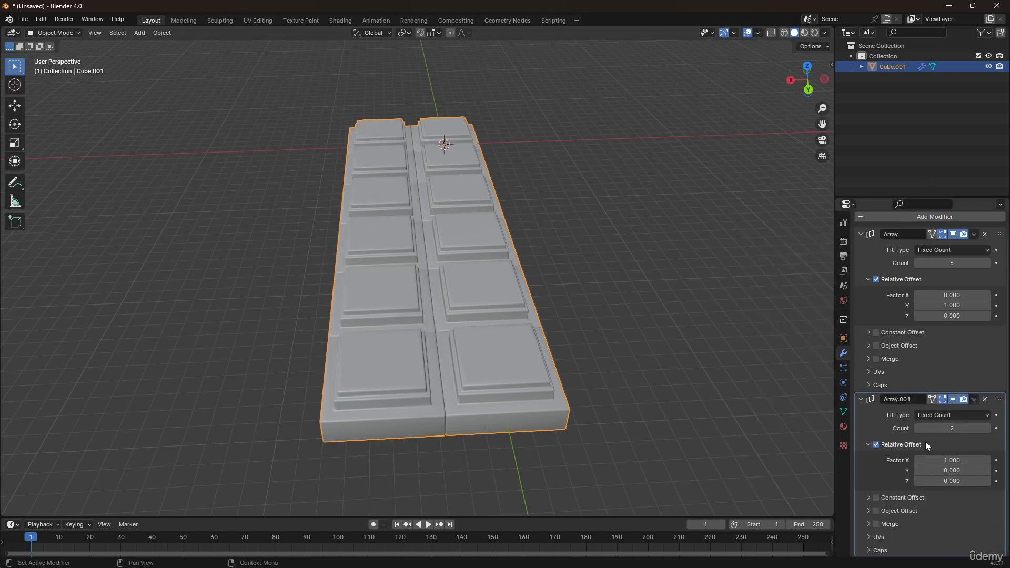
pyautogui.click(947, 428)
pyautogui.write('3')
pyautogui.press('Return')
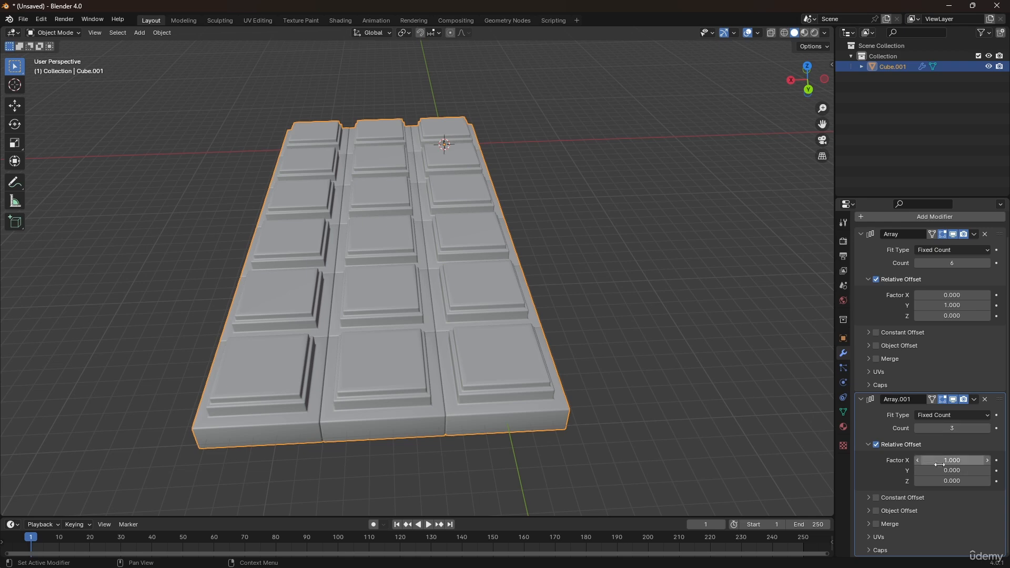
# - Try moving the top corner vertices of the original block in Edit Mode, cancel the move and return to Object Mode
pyautogui.moveTo(416, 222); pyautogui.dragTo(396, 247, button='middle')
pyautogui.scroll(3, 335, 252)
pyautogui.moveTo(334, 240); pyautogui.dragTo(531, 276, button='middle')
pyautogui.scroll(6, 432, 266)
pyautogui.press('1')
pyautogui.moveTo(398, 245); pyautogui.dragTo(426, 296)
pyautogui.moveTo(427, 295); pyautogui.dragTo(447, 279, button='middle')
pyautogui.press('g')
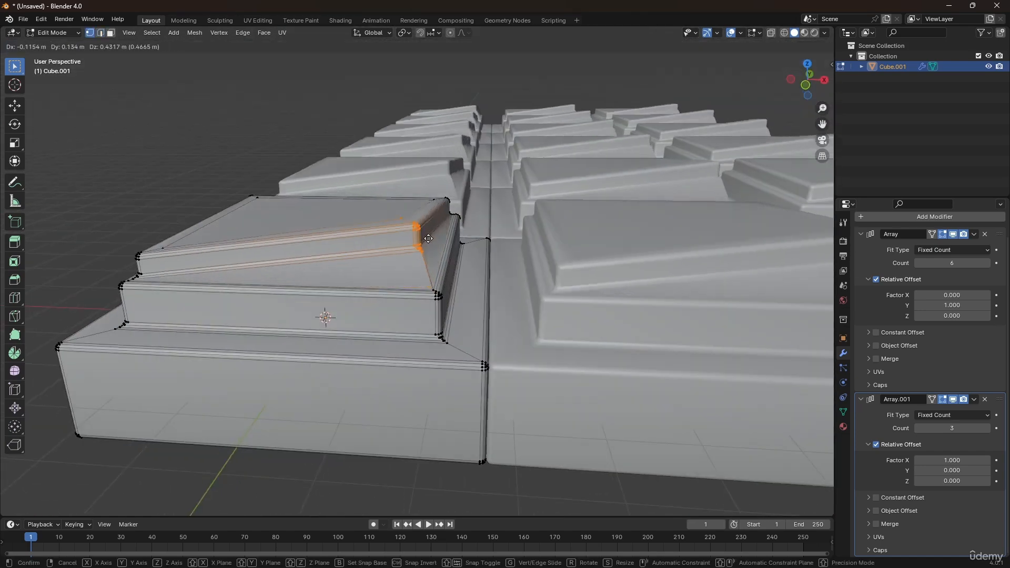
pyautogui.rightClick(421, 209)
pyautogui.moveTo(419, 207); pyautogui.dragTo(463, 203, button='middle')
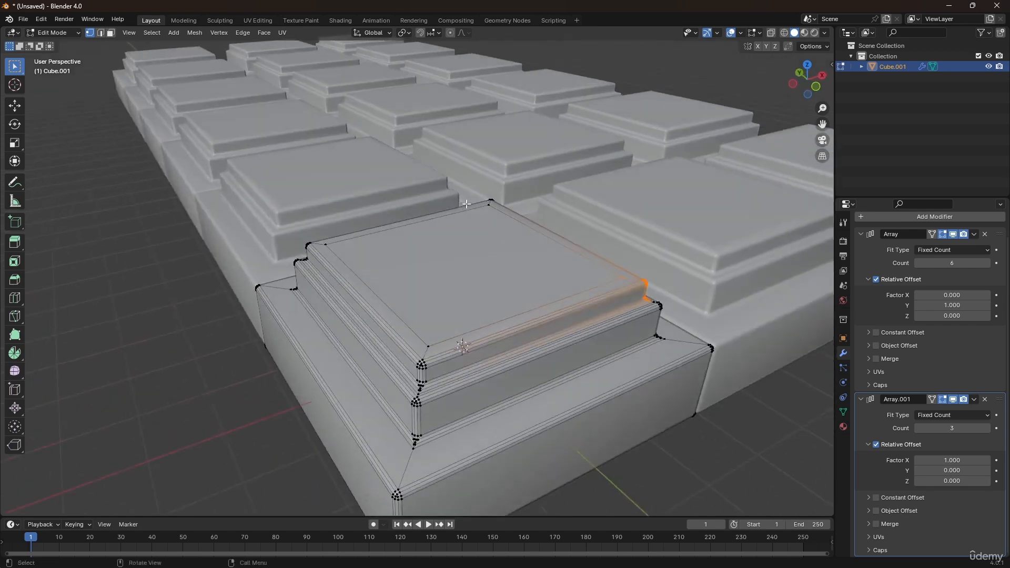
pyautogui.press('Tab')
pyautogui.scroll(-3, 431, 207)
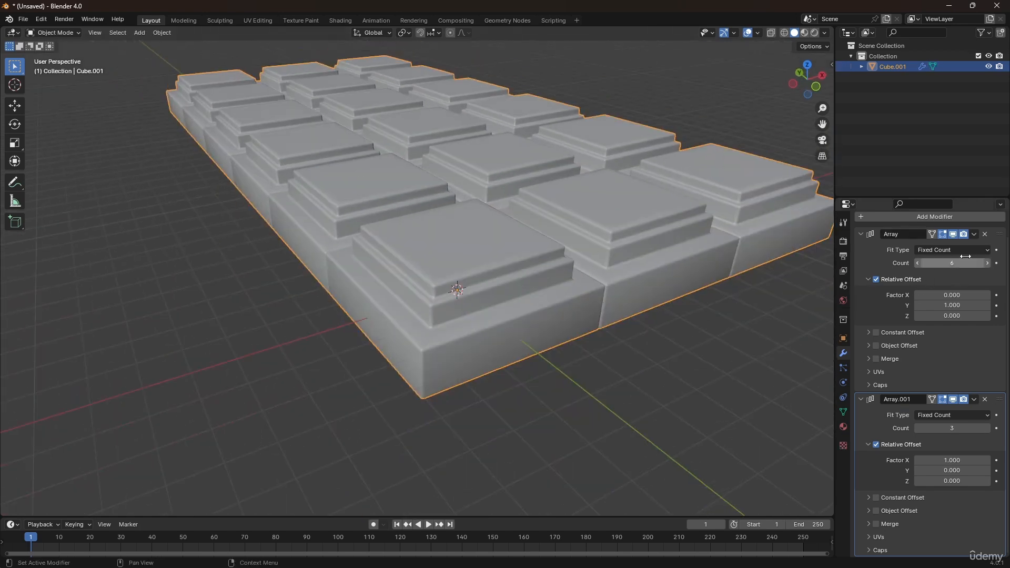
pyautogui.scroll(2, 886, 296)
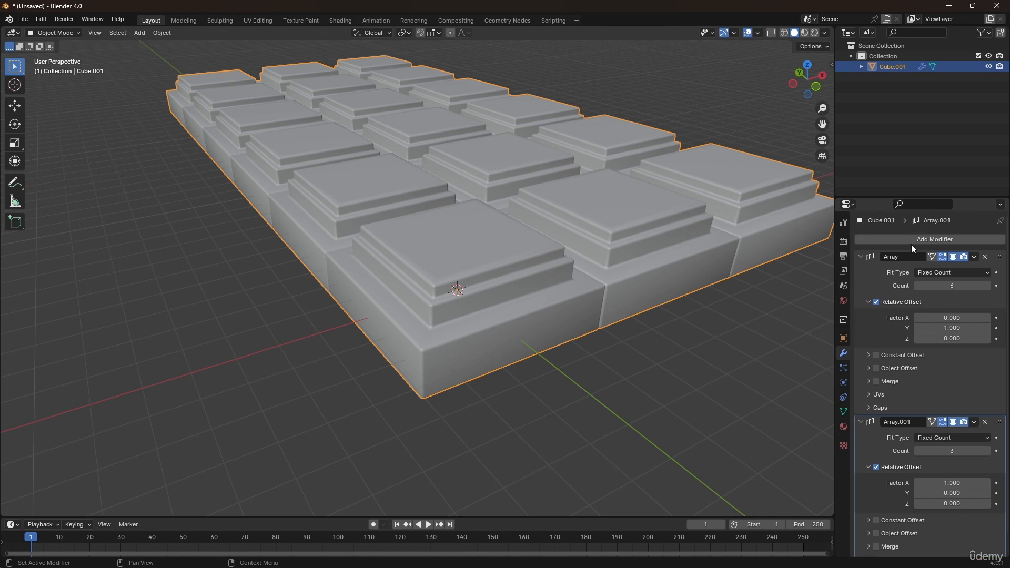
pyautogui.click(911, 241)
pyautogui.moveTo(872, 245)
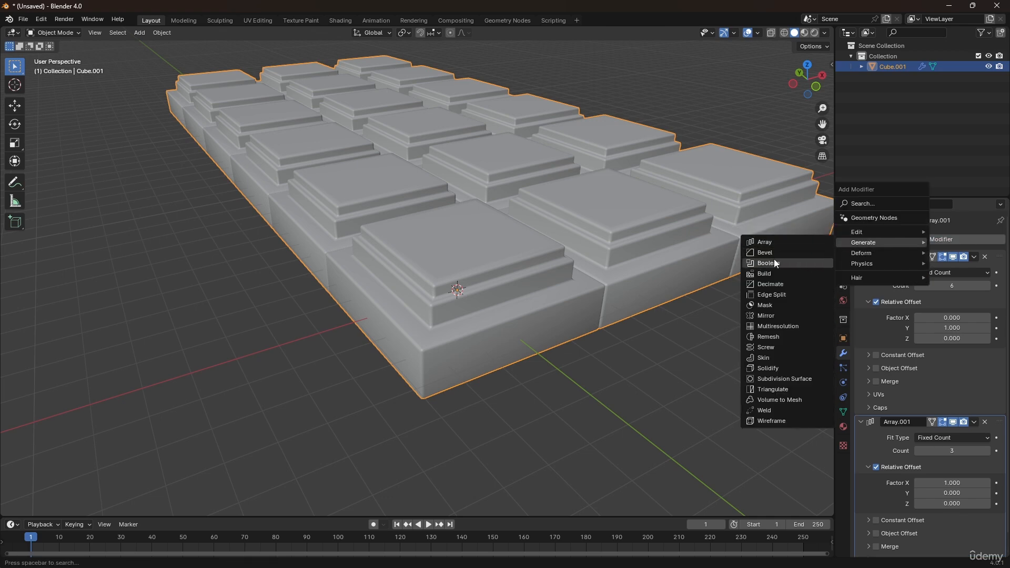
pyautogui.press('Escape')
# - Add a cube, move it away from the block grid and scale it to about -10.57 on all axes
pyautogui.click(627, 369)
pyautogui.scroll(-6, 559, 276)
pyautogui.hotkey('shift', 'a')
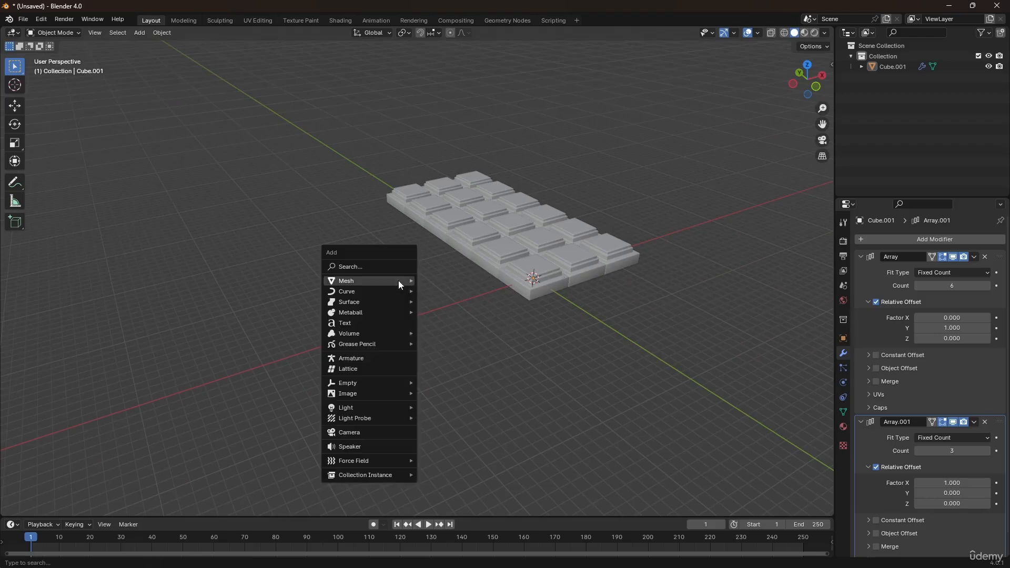
pyautogui.moveTo(399, 285)
pyautogui.click(448, 292)
pyautogui.press('g')
pyautogui.click(232, 221)
pyautogui.press('s')
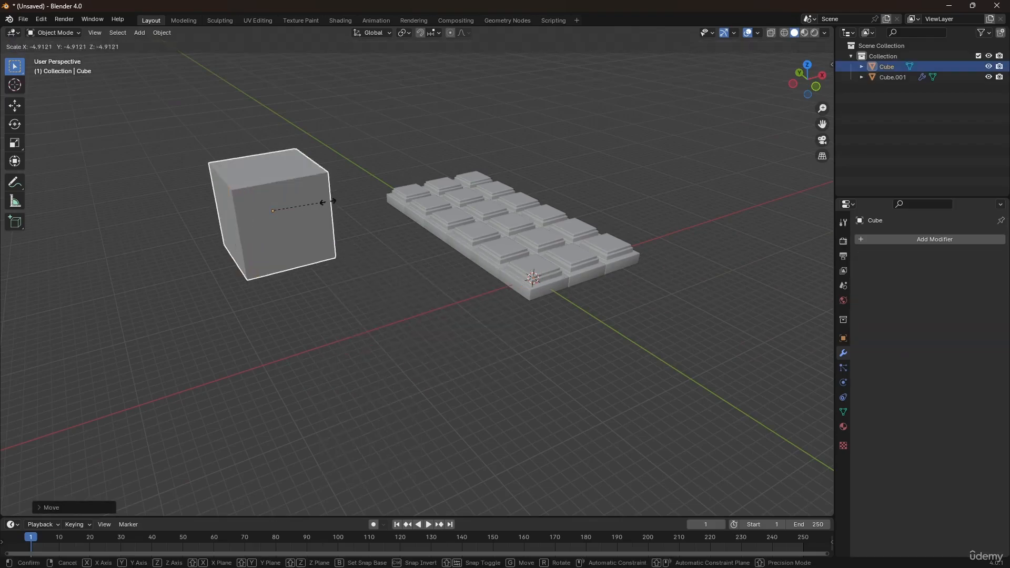
pyautogui.click(358, 210)
# - Duplicate the large cube and place the copy about 18 m away so that it overlaps the original's corner
pyautogui.hotkey('shift', 'd')
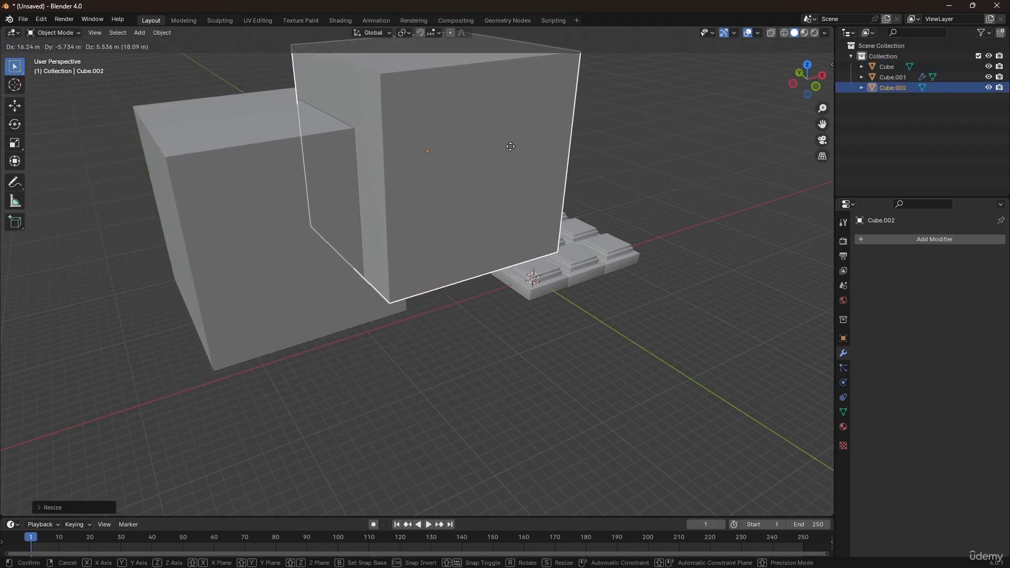
pyautogui.click(510, 146)
pyautogui.moveTo(418, 144); pyautogui.dragTo(507, 252, button='middle')
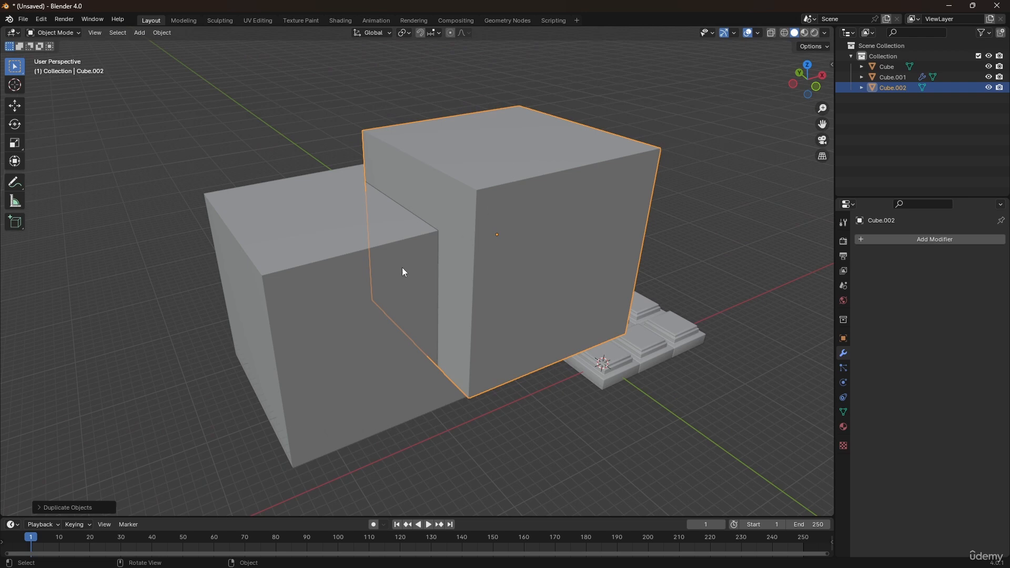
# - Add a Boolean modifier to the original large cube and pick the overlapping duplicate as its object
pyautogui.click(362, 251)
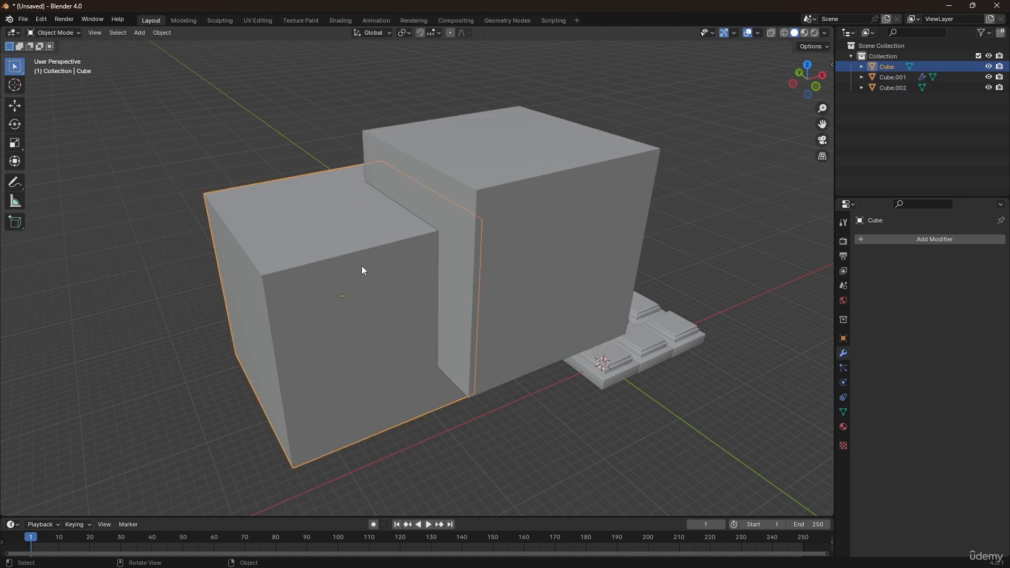
pyautogui.click(932, 240)
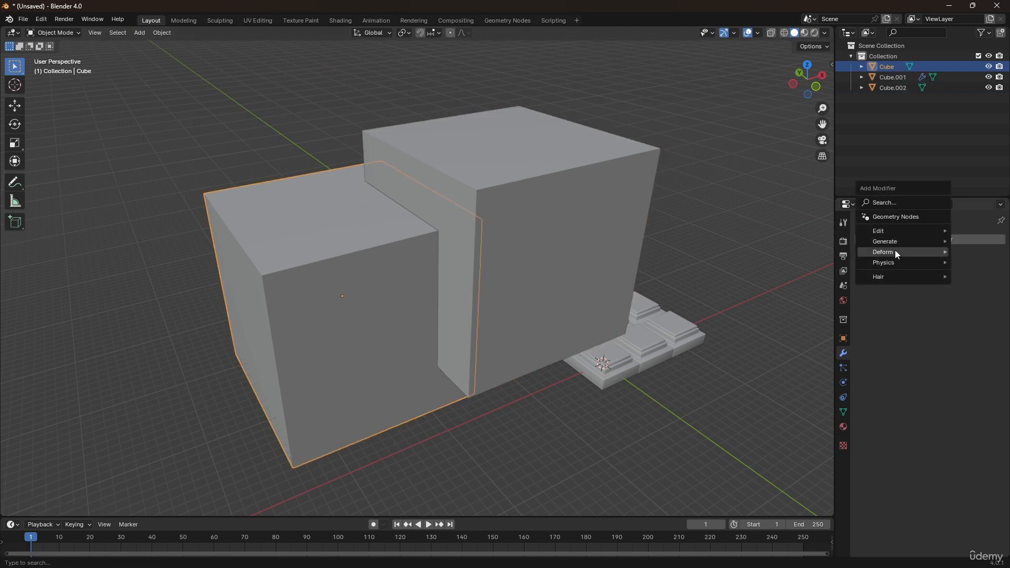
pyautogui.moveTo(889, 242)
pyautogui.click(812, 262)
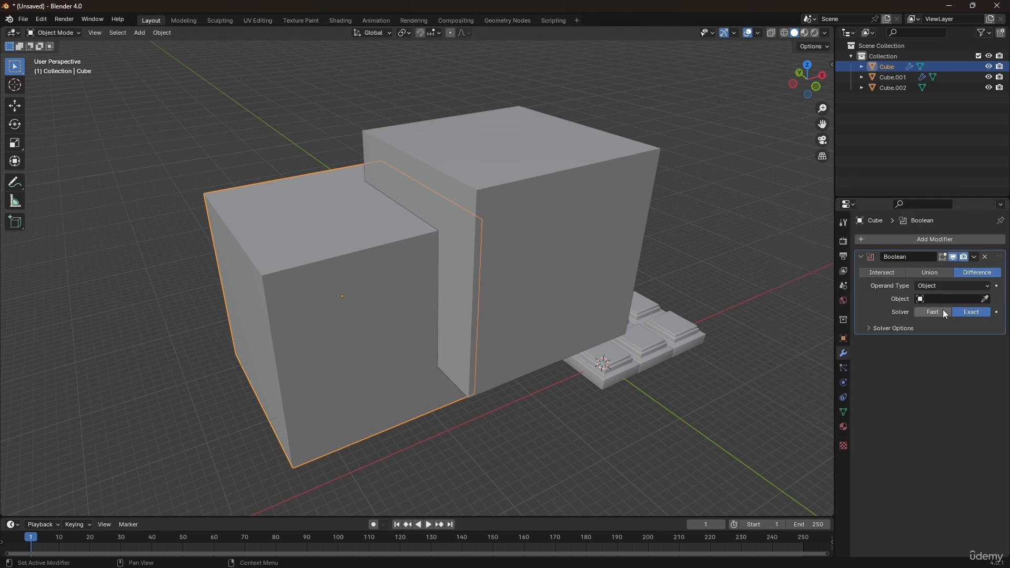
pyautogui.click(985, 299)
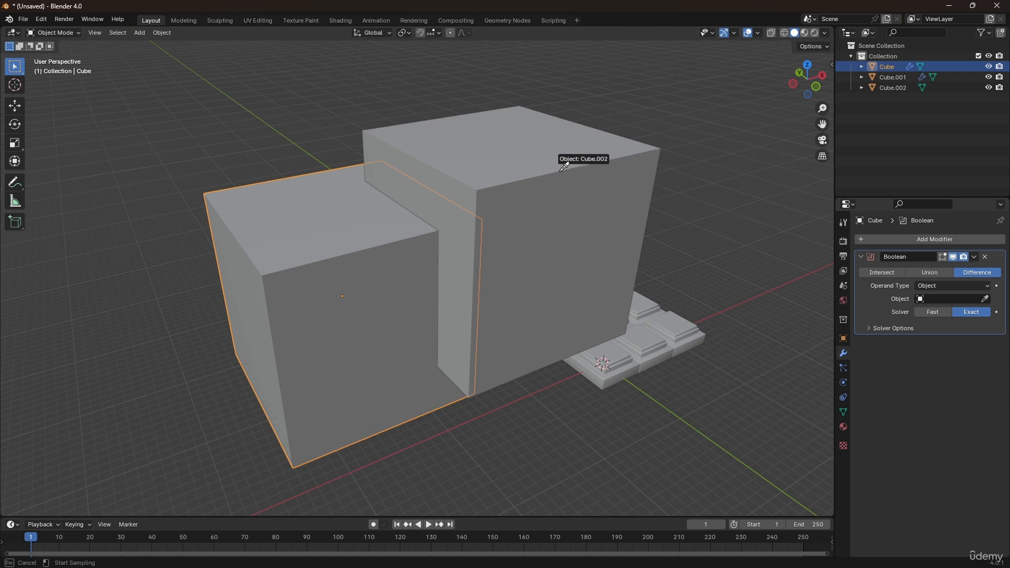
pyautogui.click(562, 248)
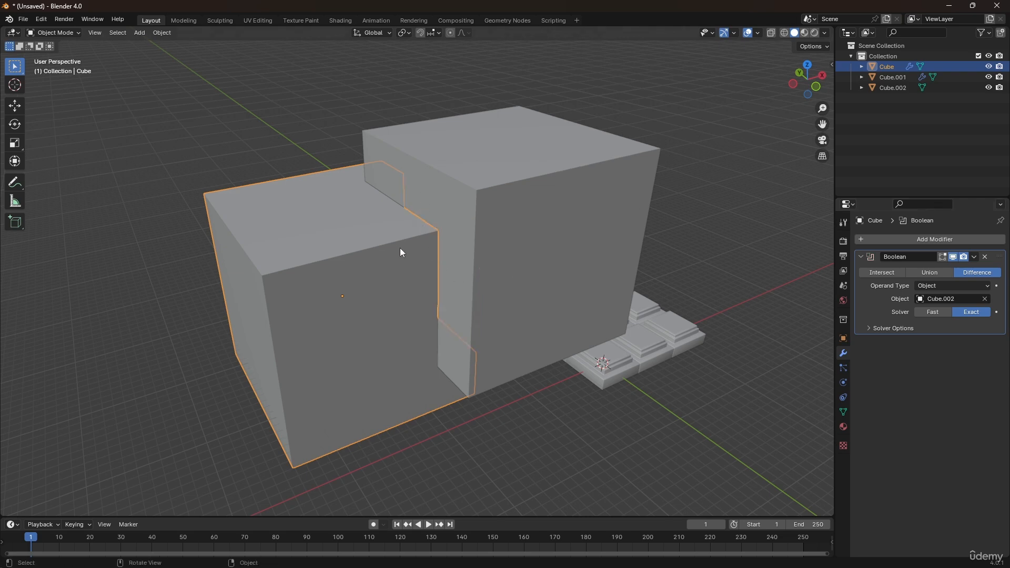
# - Set the duplicate cube's viewport display to Wire
pyautogui.click(473, 181)
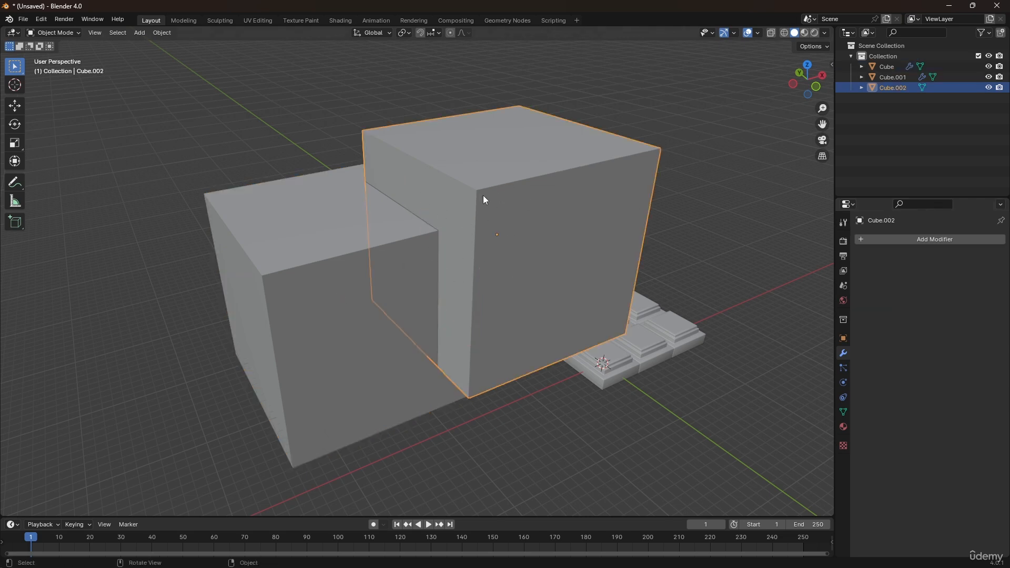
pyautogui.click(843, 338)
pyautogui.click(900, 479)
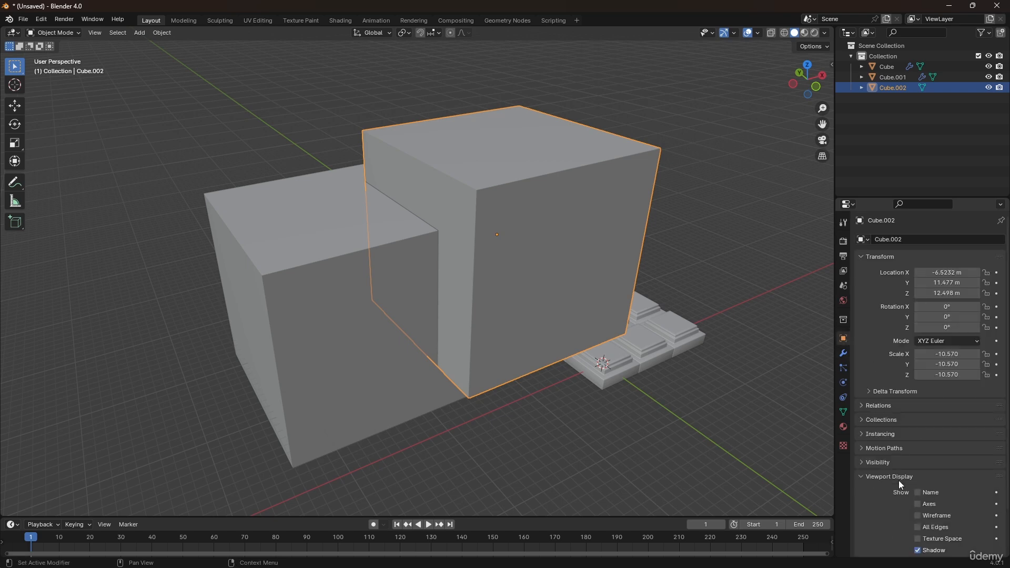
pyautogui.scroll(-4, 908, 452)
pyautogui.click(929, 506)
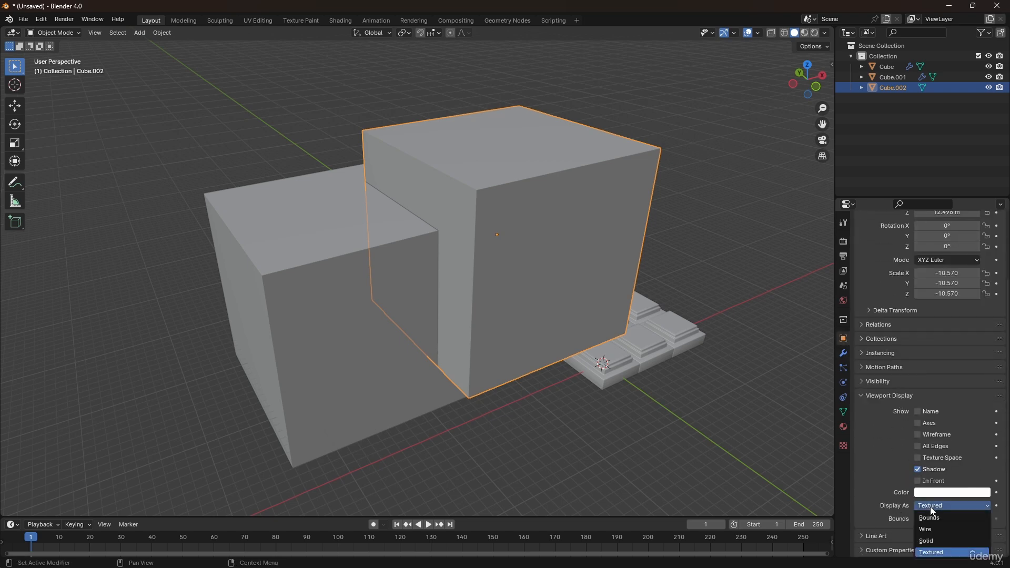
pyautogui.click(930, 529)
pyautogui.click(667, 455)
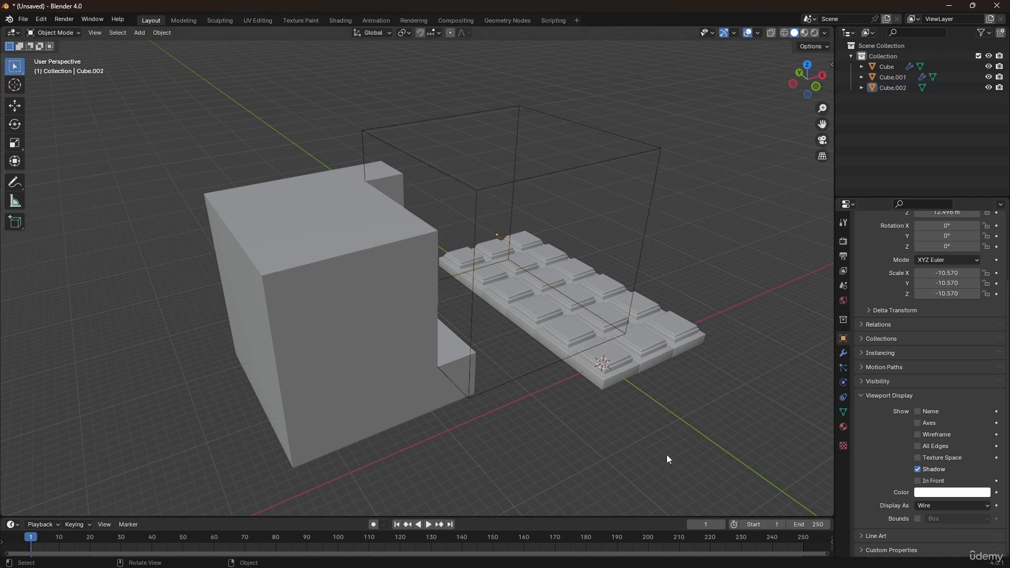
# - Move the wireframe cube further into the original cube to enlarge the Boolean cut
pyautogui.moveTo(413, 302); pyautogui.dragTo(323, 286, button='middle')
pyautogui.moveTo(394, 254); pyautogui.dragTo(543, 270, button='middle')
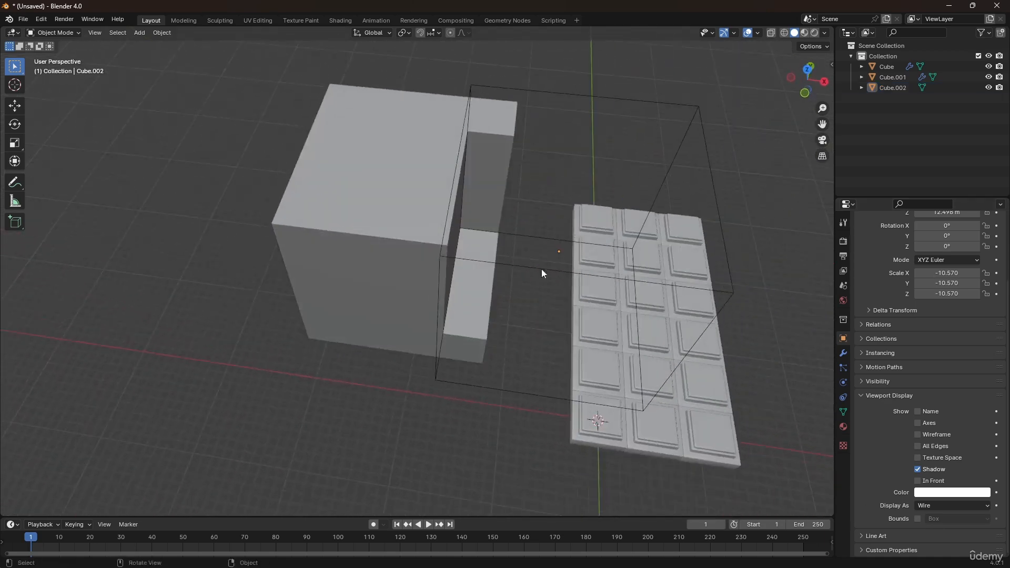
pyautogui.click(563, 271)
pyautogui.press('g')
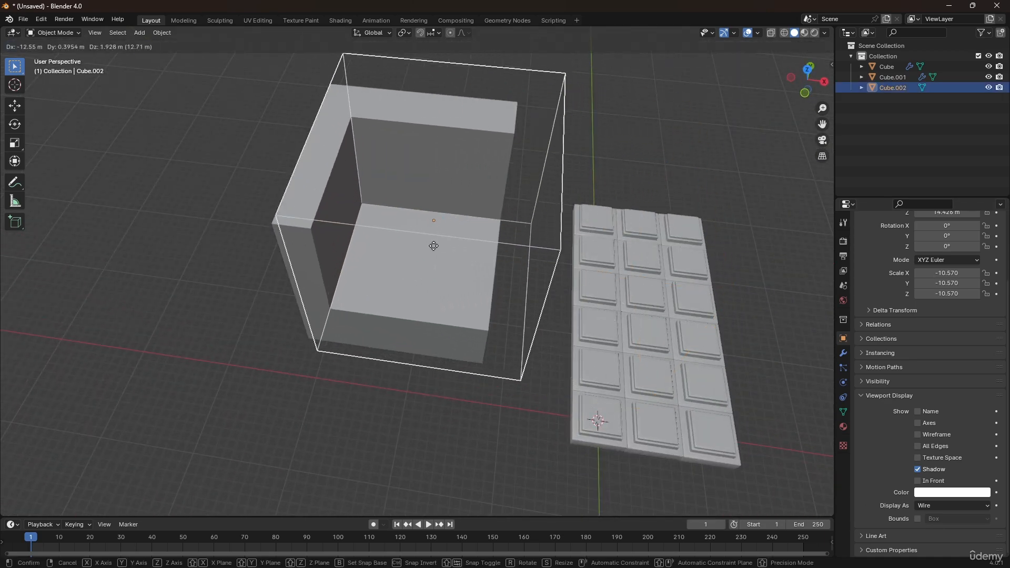
pyautogui.click(480, 274)
pyautogui.moveTo(480, 274); pyautogui.dragTo(411, 235, button='middle')
# - Try the Union and Intersect operations of the cut cube's Boolean modifier, ending on Difference
pyautogui.click(304, 185)
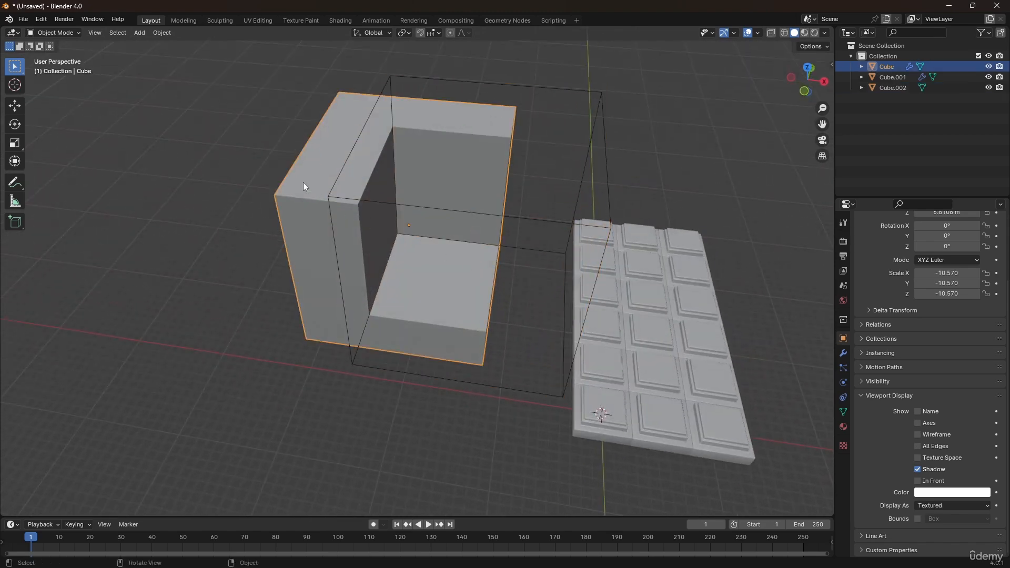
pyautogui.click(844, 353)
pyautogui.moveTo(432, 221); pyautogui.dragTo(472, 255, button='middle')
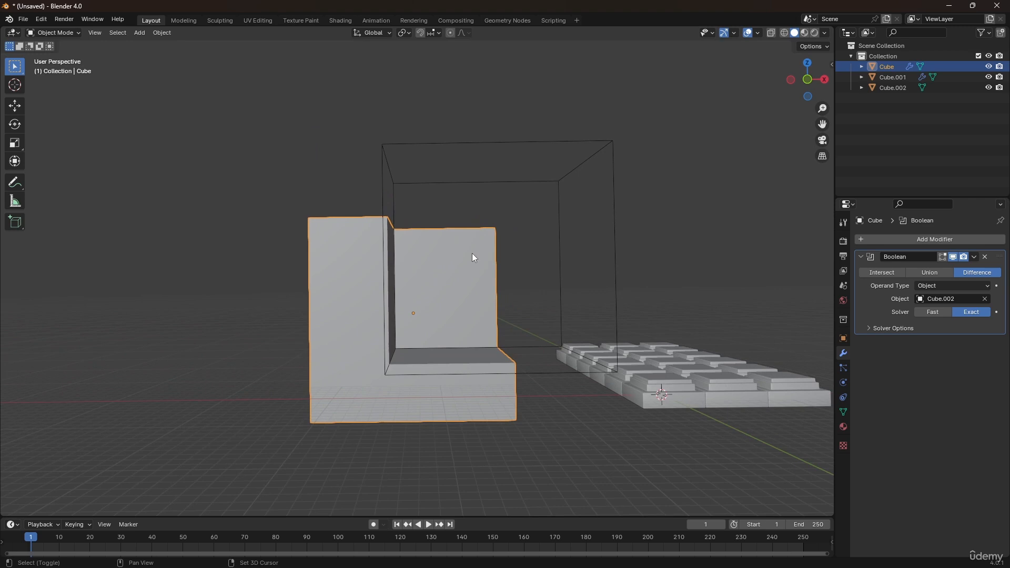
pyautogui.click(927, 272)
pyautogui.moveTo(489, 208); pyautogui.dragTo(303, 227, button='middle')
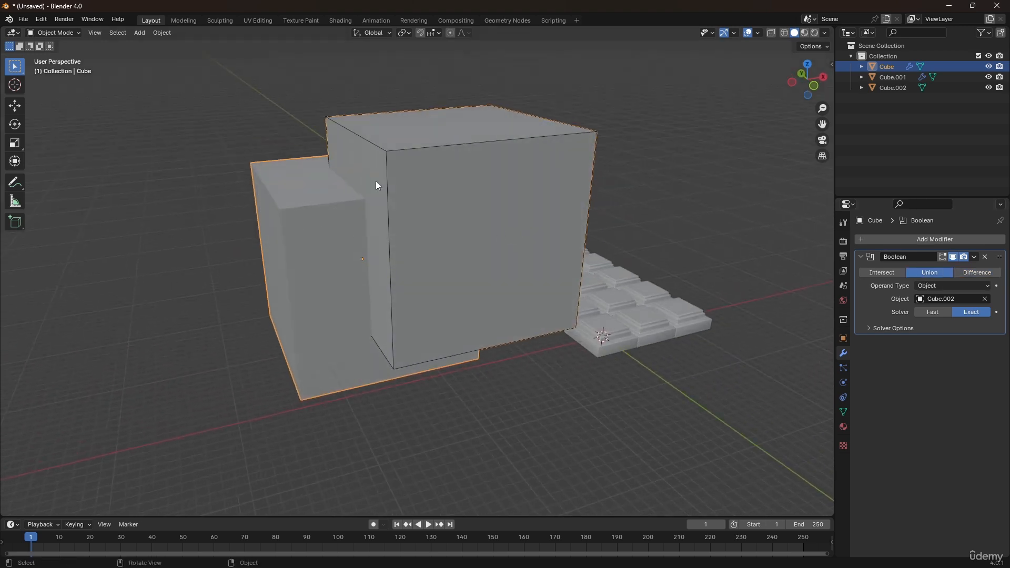
pyautogui.click(876, 273)
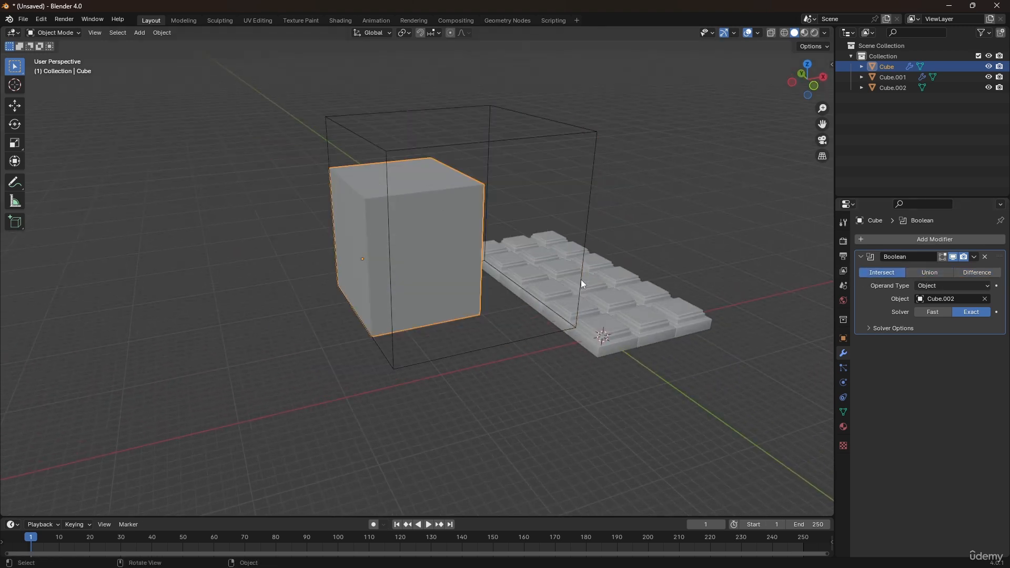
pyautogui.moveTo(397, 211)
pyautogui.mouseDown(button='middle')
pyautogui.moveTo(417, 191)
pyautogui.moveTo(467, 189)
pyautogui.moveTo(402, 217)
pyautogui.mouseUp(button='middle')
pyautogui.click(930, 273)
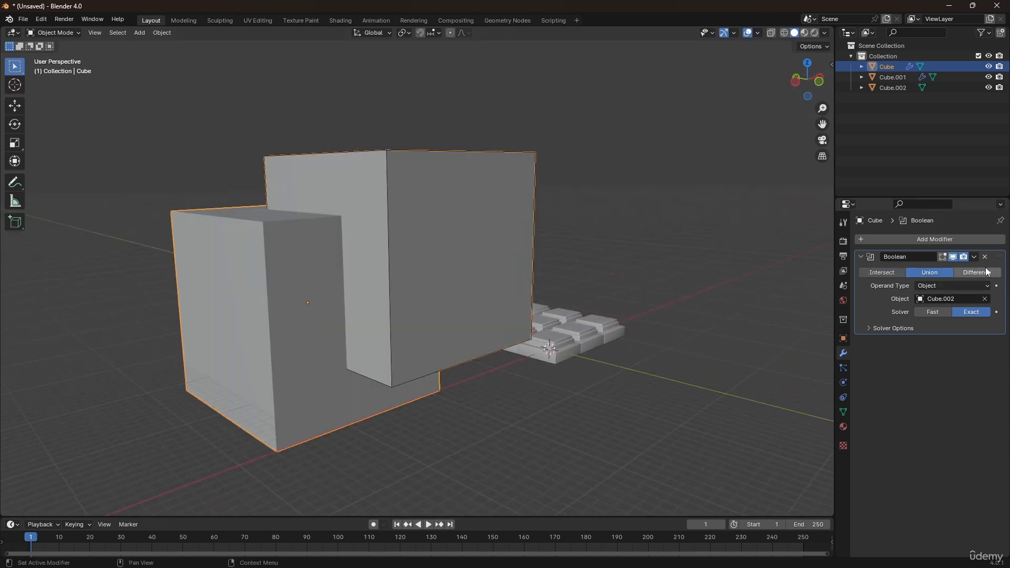
pyautogui.click(972, 274)
# - Select the arrayed block grid
pyautogui.click(537, 395)
pyautogui.moveTo(538, 394); pyautogui.dragTo(474, 330, button='middle')
pyautogui.click(472, 325)
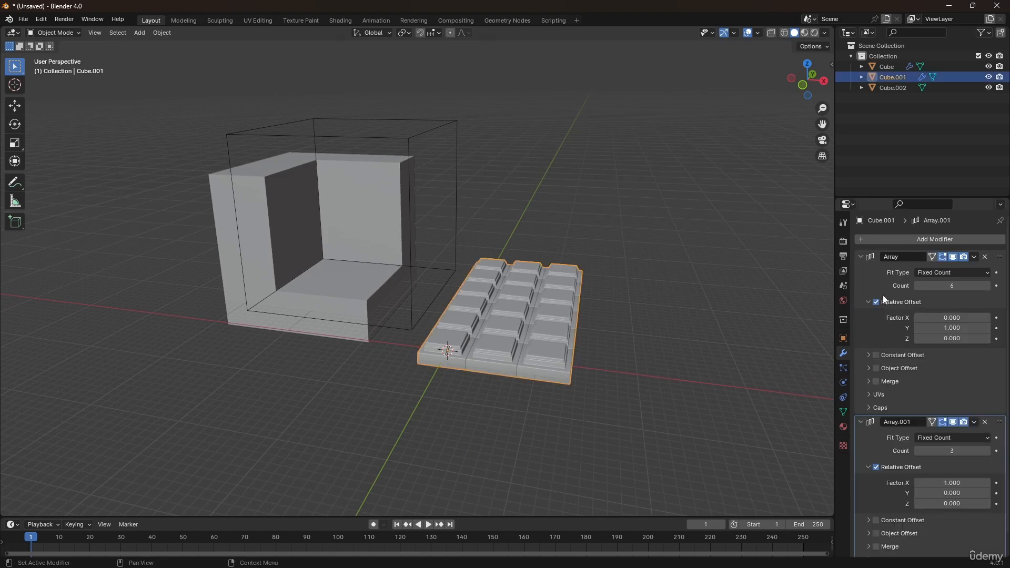
# - Hide the two Boolean cubes and the arrayed block grid from the scene
pyautogui.click(905, 237)
pyautogui.moveTo(846, 235)
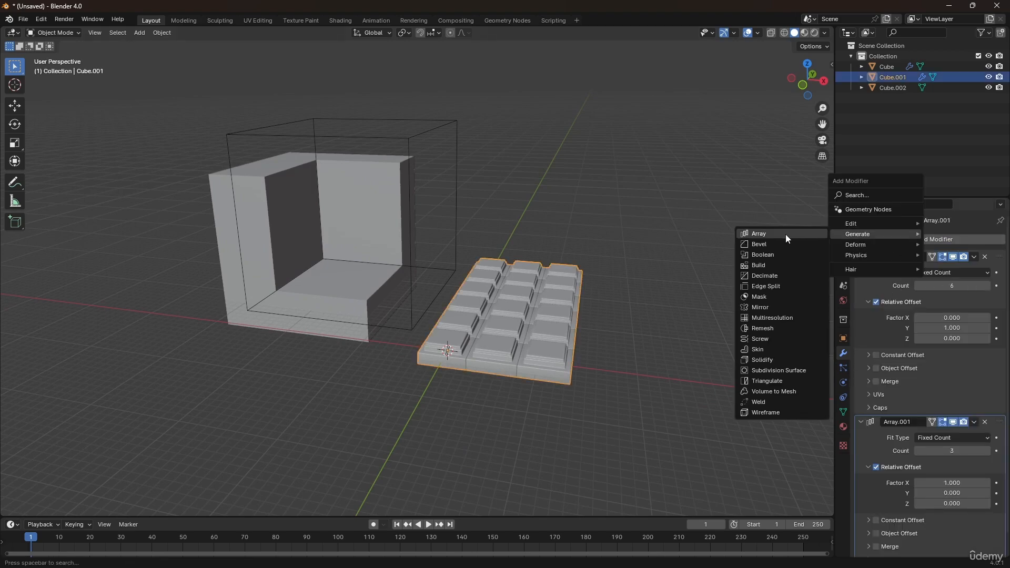
pyautogui.moveTo(368, 270); pyautogui.dragTo(372, 314, button='middle')
pyautogui.moveTo(463, 128); pyautogui.dragTo(243, 354)
pyautogui.press('h')
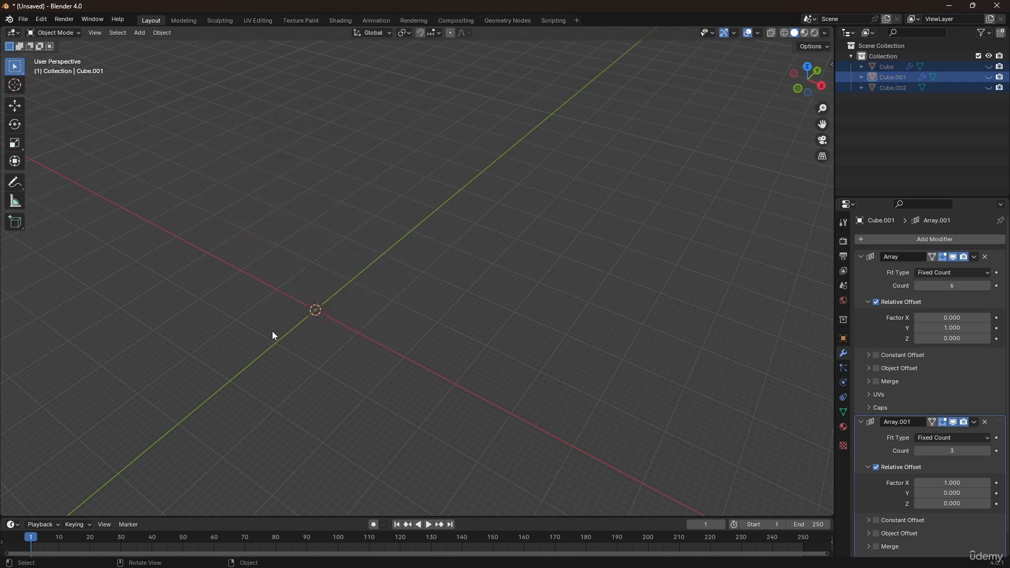
# - Add a new mesh cube at the world origin
pyautogui.hotkey('shift', 'a')
pyautogui.moveTo(286, 313)
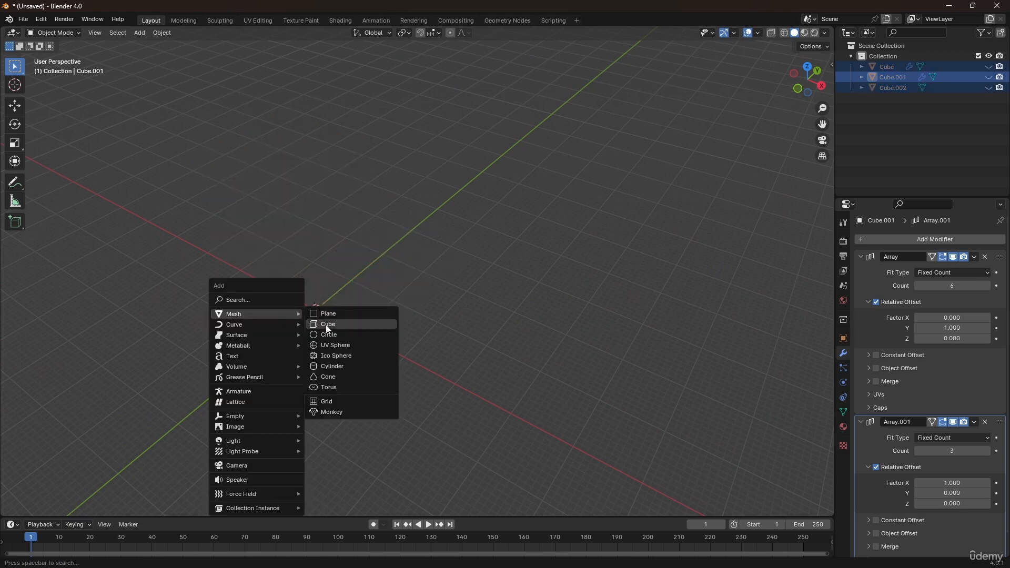
pyautogui.click(328, 324)
pyautogui.keyDown('shift'); pyautogui.moveTo(321, 319); pyautogui.dragTo(445, 262, button='middle'); pyautogui.keyUp('shift')
pyautogui.scroll(4, 430, 255)
pyautogui.scroll(6, 437, 244)
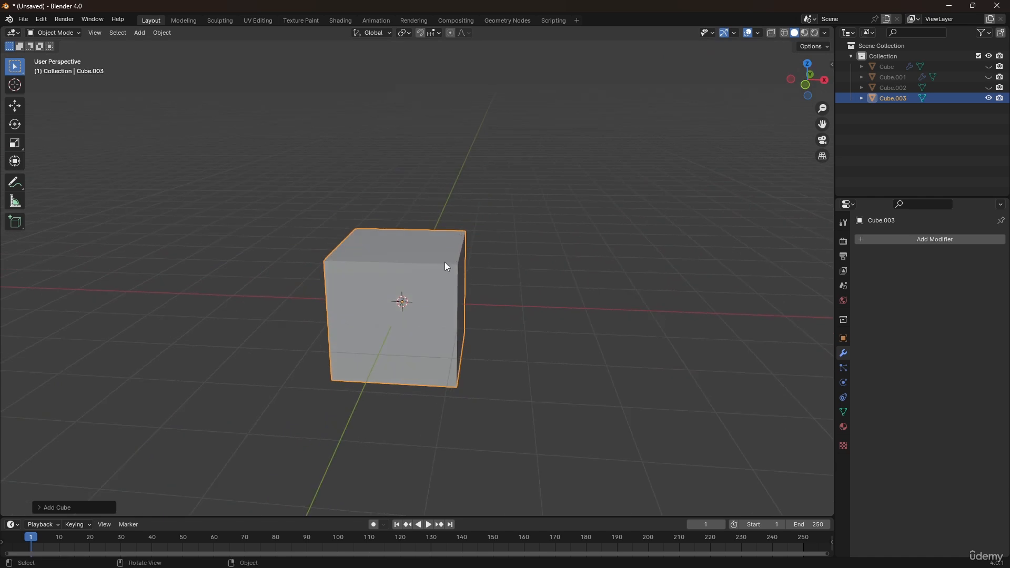
pyautogui.scroll(3, 421, 277)
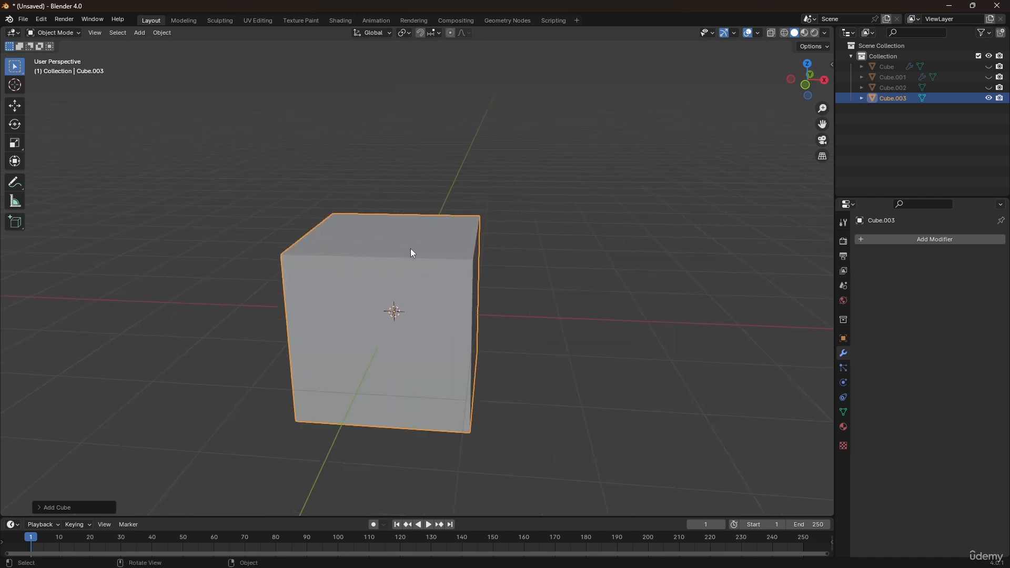
# - Cut one centred vertical edge loop through the new cube in Edit Mode, dividing it into two halves along X
pyautogui.press('Tab')
pyautogui.hotkey('ctrl', 'r')
pyautogui.click(387, 254)
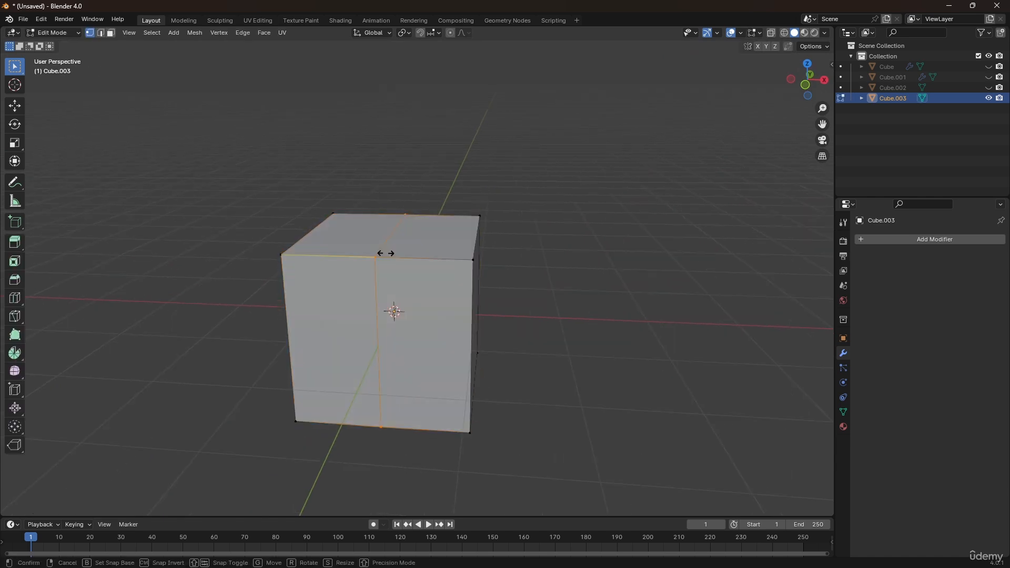
pyautogui.rightClick(387, 255)
pyautogui.moveTo(373, 304); pyautogui.dragTo(403, 255, button='middle')
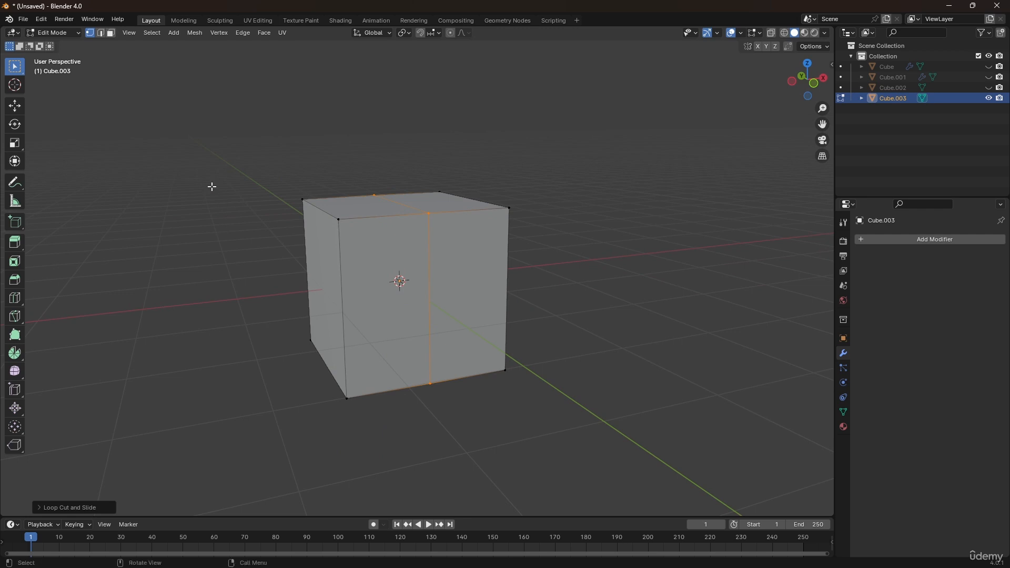
# - Delete the vertices of the cube's negative-X half and return to Object Mode
pyautogui.moveTo(203, 156); pyautogui.dragTo(357, 442)
pyautogui.press('x')
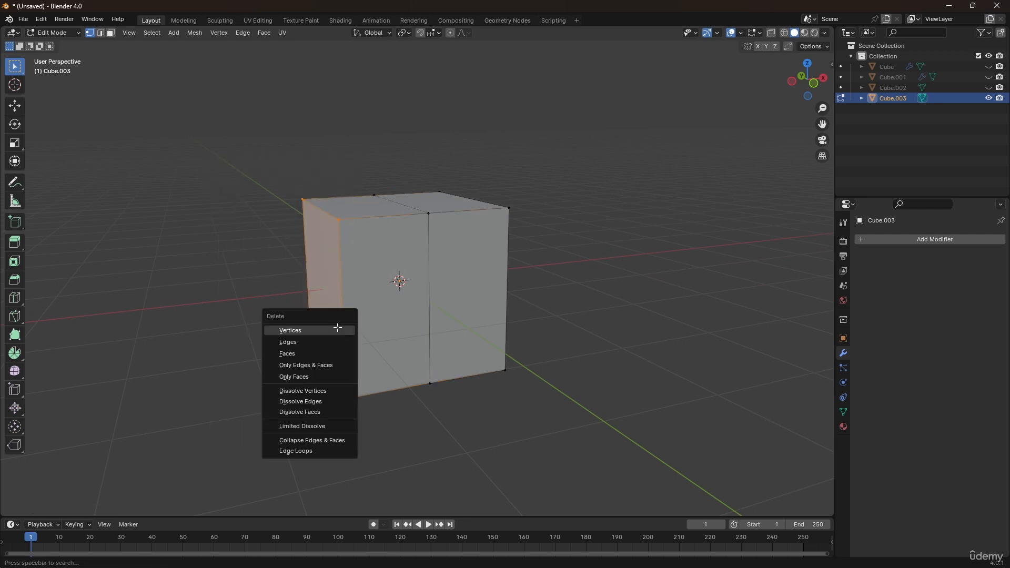
pyautogui.click(337, 330)
pyautogui.press('Tab')
pyautogui.moveTo(382, 320); pyautogui.dragTo(347, 313, button='middle')
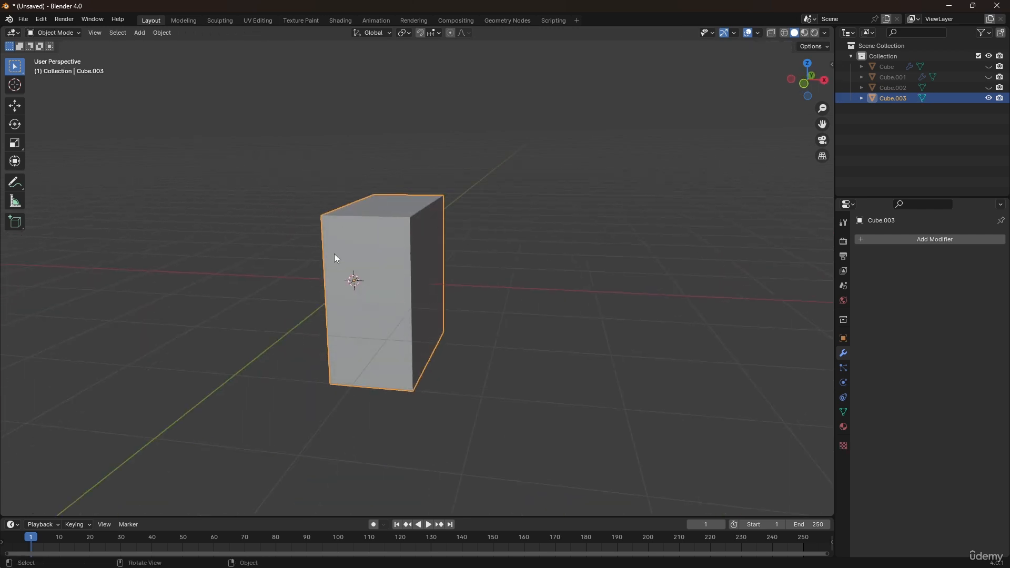
# - Add a Mirror modifier on the X axis to the remaining half cube
pyautogui.moveTo(336, 258); pyautogui.dragTo(463, 284, button='middle')
pyautogui.moveTo(320, 317); pyautogui.dragTo(348, 297, button='middle')
pyautogui.click(917, 238)
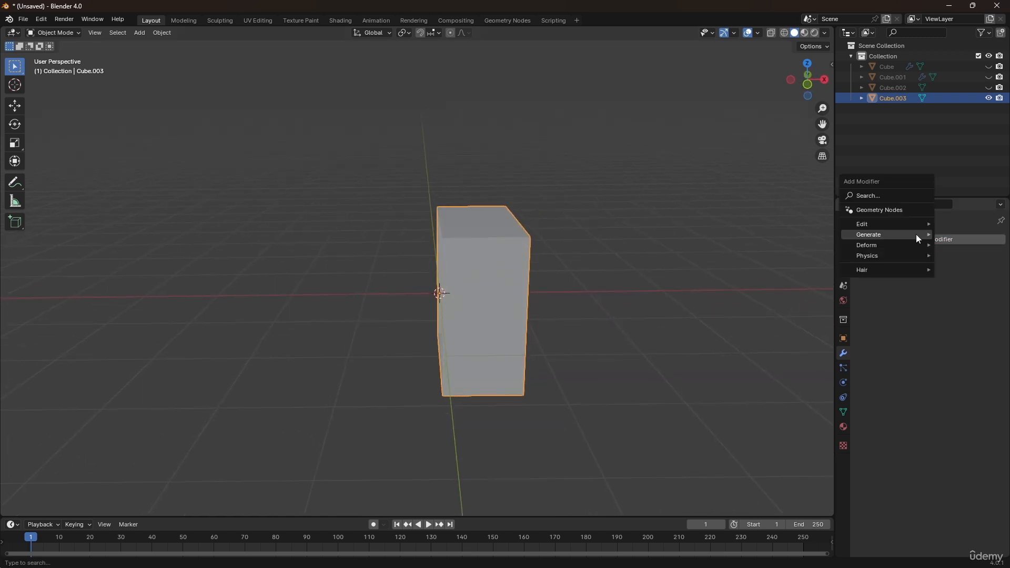
pyautogui.moveTo(875, 238)
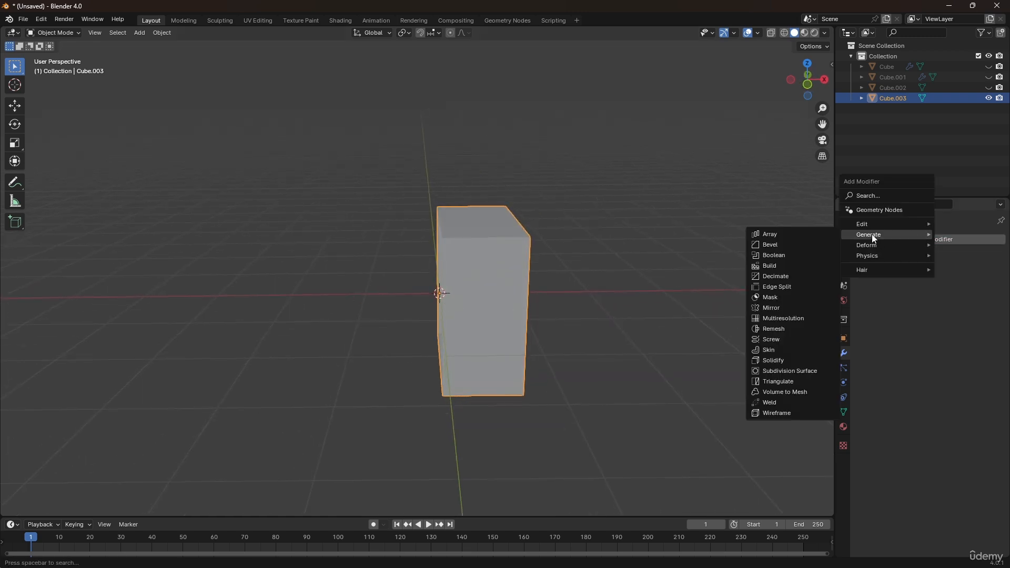
pyautogui.click(776, 309)
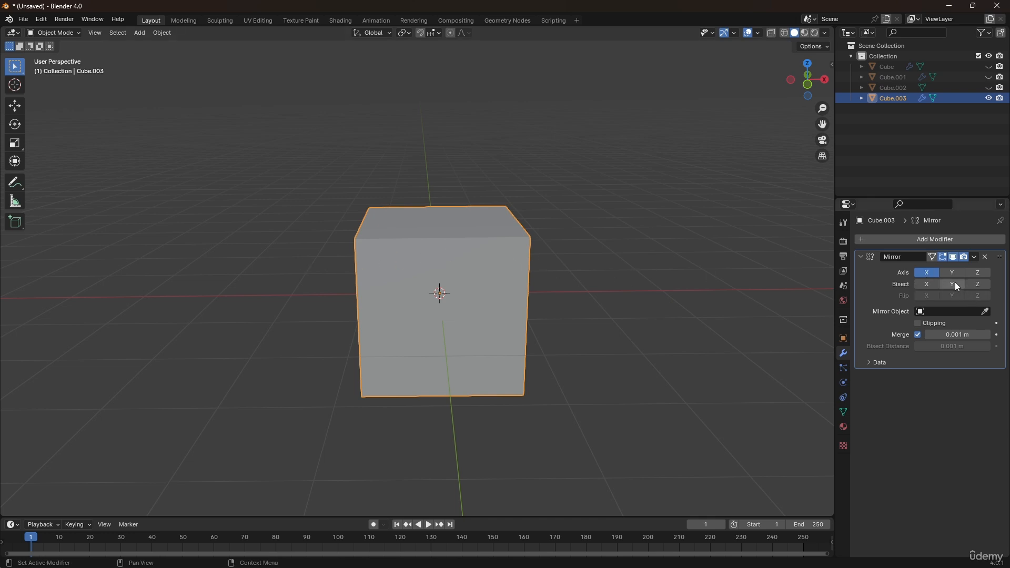
pyautogui.moveTo(808, 268); pyautogui.dragTo(427, 293, button='middle')
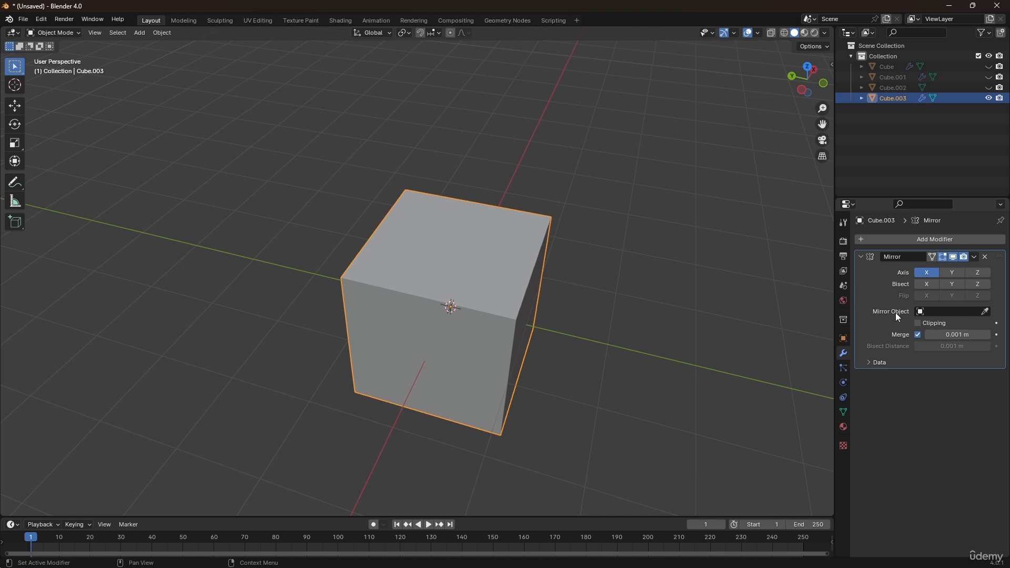
pyautogui.moveTo(763, 311); pyautogui.dragTo(508, 311, button='middle')
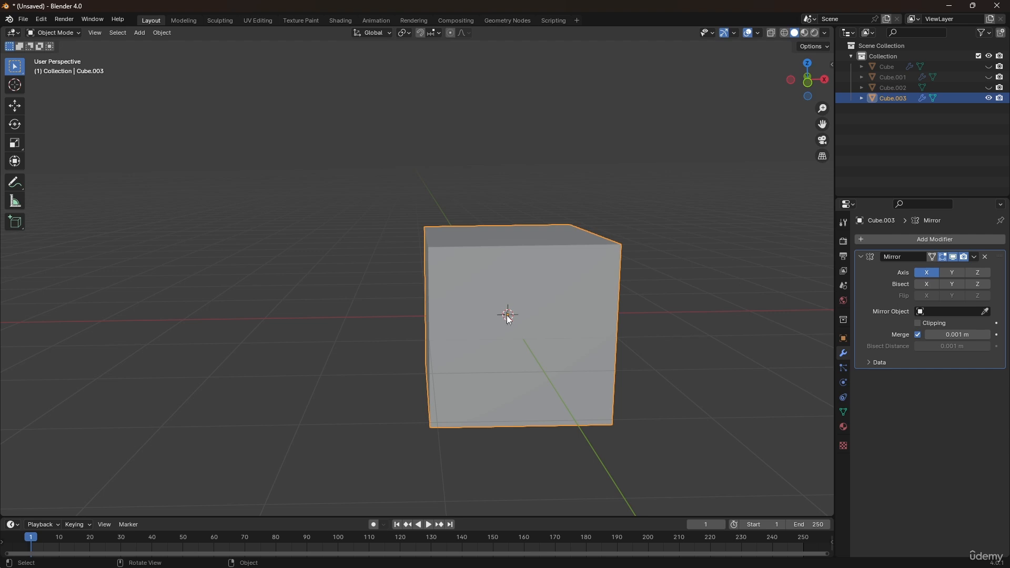
# - Enter Edit Mode and select the whole half-cube mesh
pyautogui.moveTo(565, 317); pyautogui.dragTo(532, 312, button='middle')
pyautogui.press('Tab')
pyautogui.press('a')
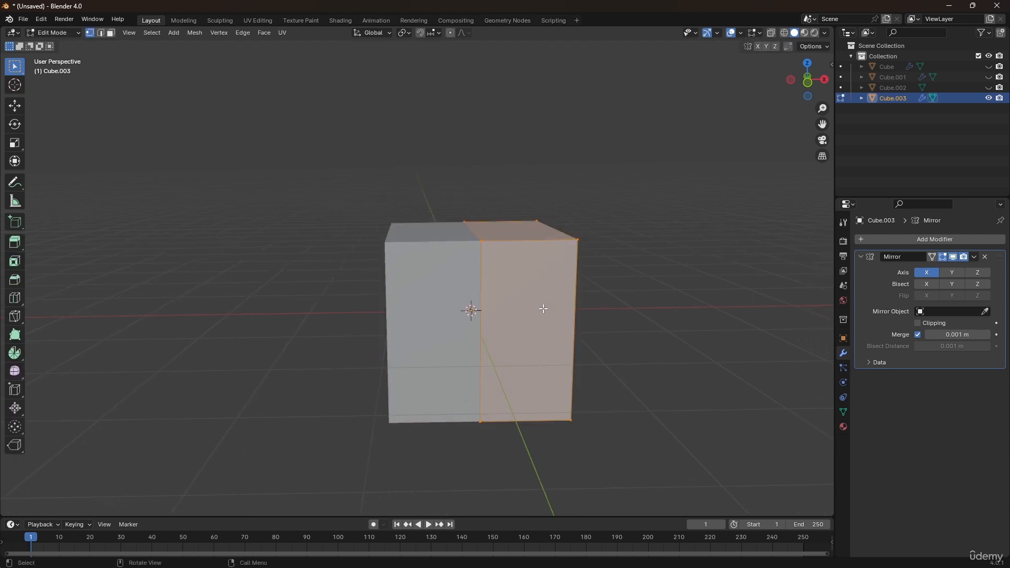
# - Try moving the selected half cube across the mirror plane to test the Mirror modifier's Clipping, cancelling each move
pyautogui.press('g')
pyautogui.press('Escape')
pyautogui.press('s')
pyautogui.press('x')
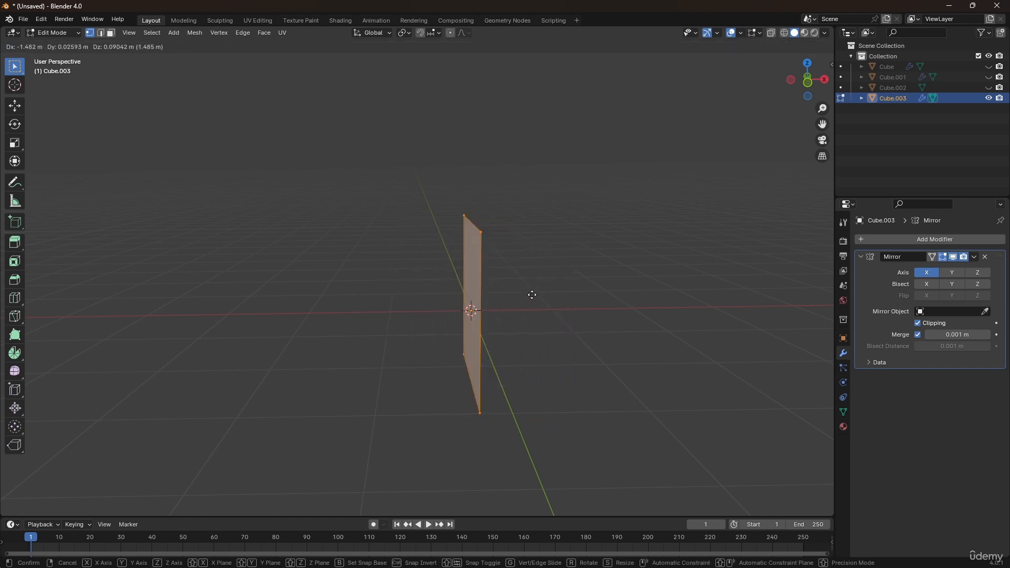
pyautogui.press('Escape')
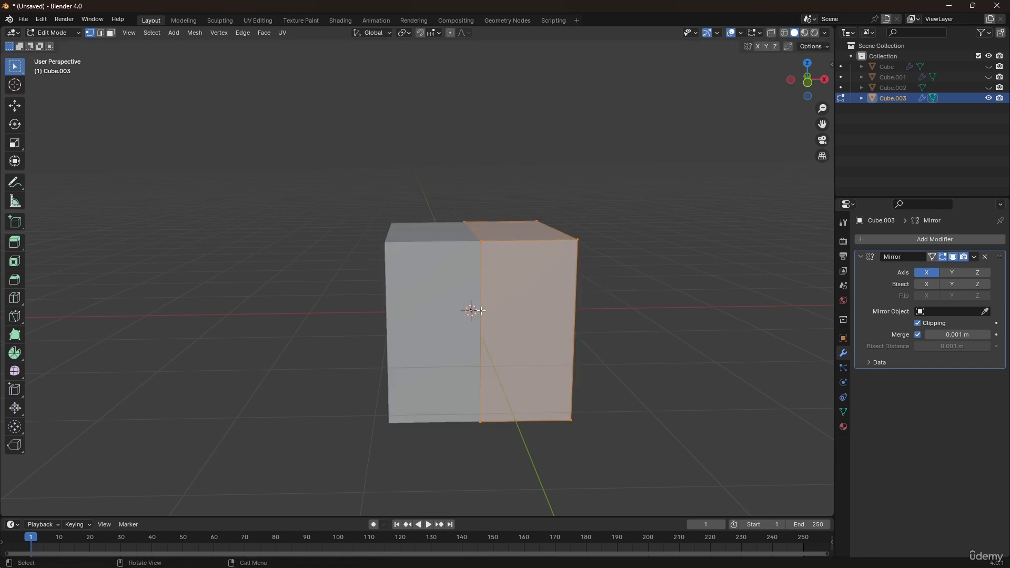
pyautogui.press('s')
pyautogui.press('x')
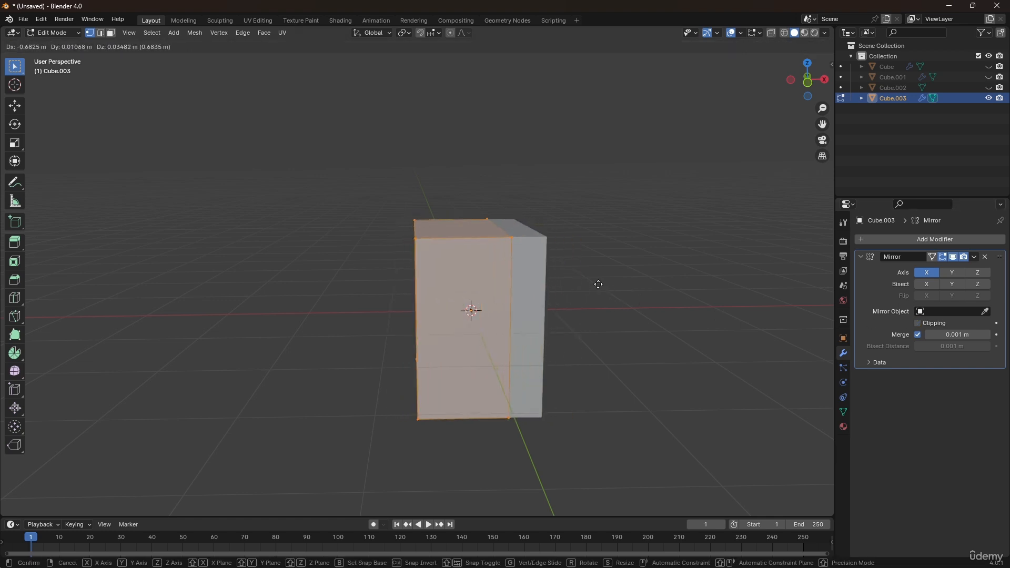
pyautogui.press('Escape')
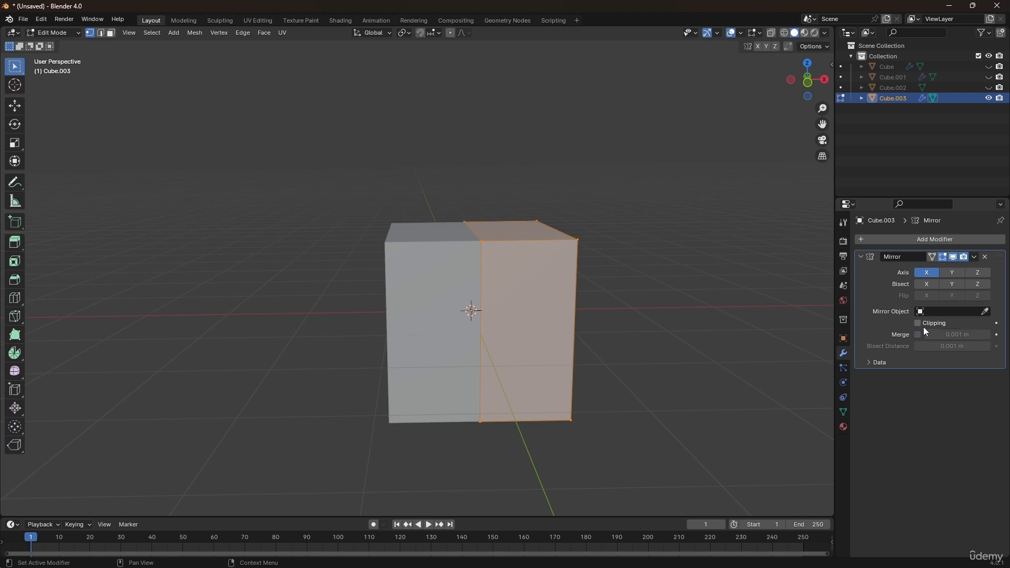
# - Enable Clipping and Merge on the Mirror modifier and stretch the half cube to more than three times its length along Y
pyautogui.click(919, 324)
pyautogui.click(918, 334)
pyautogui.moveTo(621, 289); pyautogui.dragTo(552, 274, button='middle')
pyautogui.press('s')
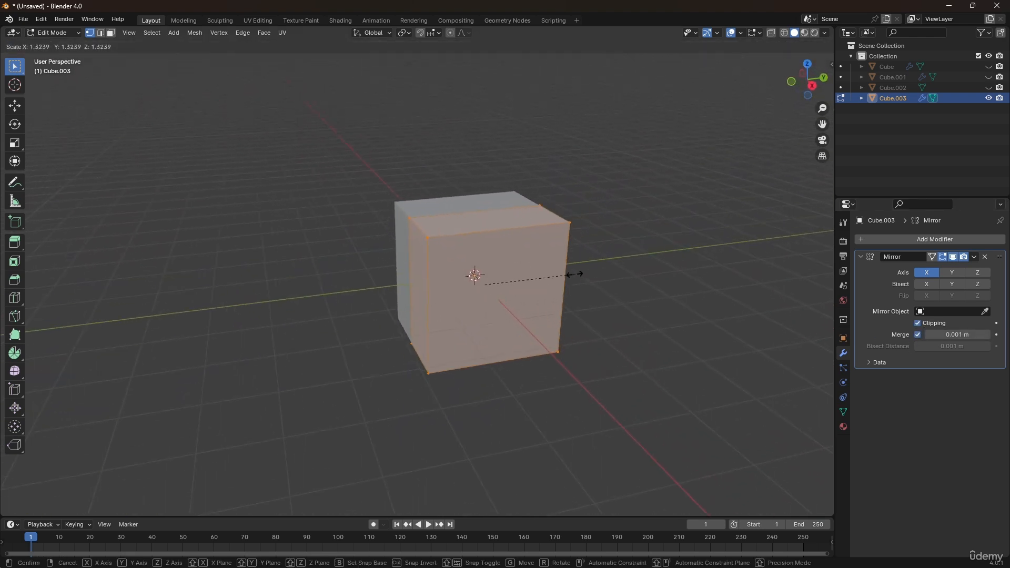
pyautogui.press('y')
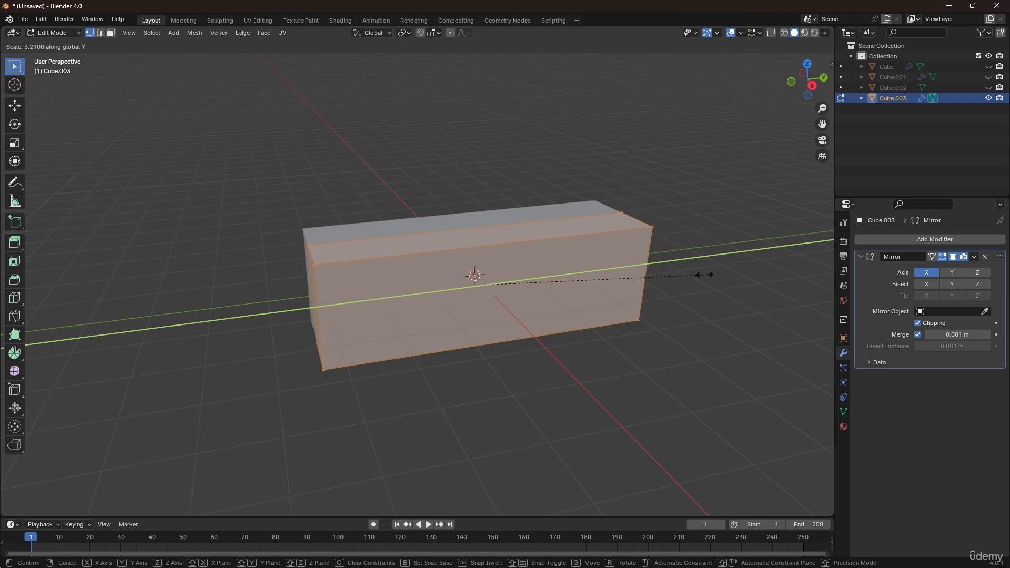
pyautogui.click(717, 276)
# - Cut a centred edge loop across the block's length and bevel it about 1.52 m to form a middle section
pyautogui.hotkey('ctrl', 'r')
pyautogui.click(474, 250)
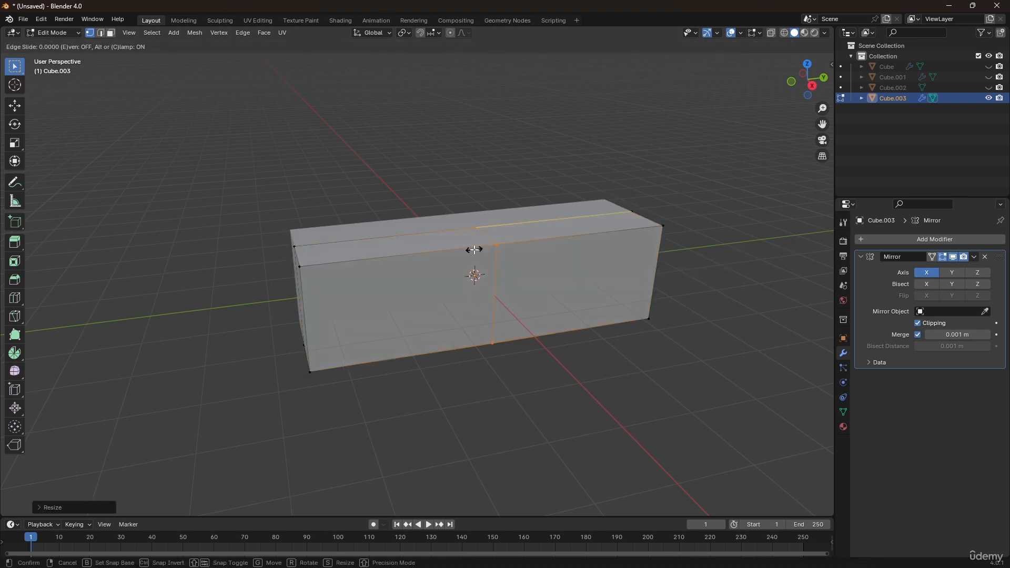
pyautogui.click(474, 250)
pyautogui.hotkey('ctrl', 'b')
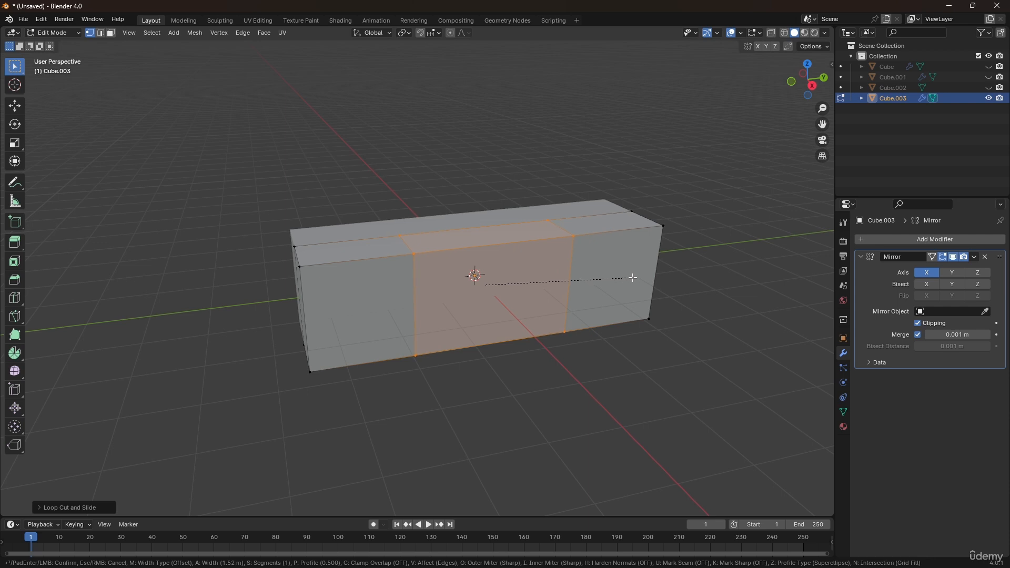
pyautogui.click(633, 277)
# - Select the top face of the middle section and extrude it upward into a raised cabin
pyautogui.moveTo(475, 227)
pyautogui.mouseDown(button='middle')
pyautogui.moveTo(463, 234)
pyautogui.moveTo(481, 242)
pyautogui.mouseUp(button='middle')
pyautogui.press('3')
pyautogui.click(457, 232)
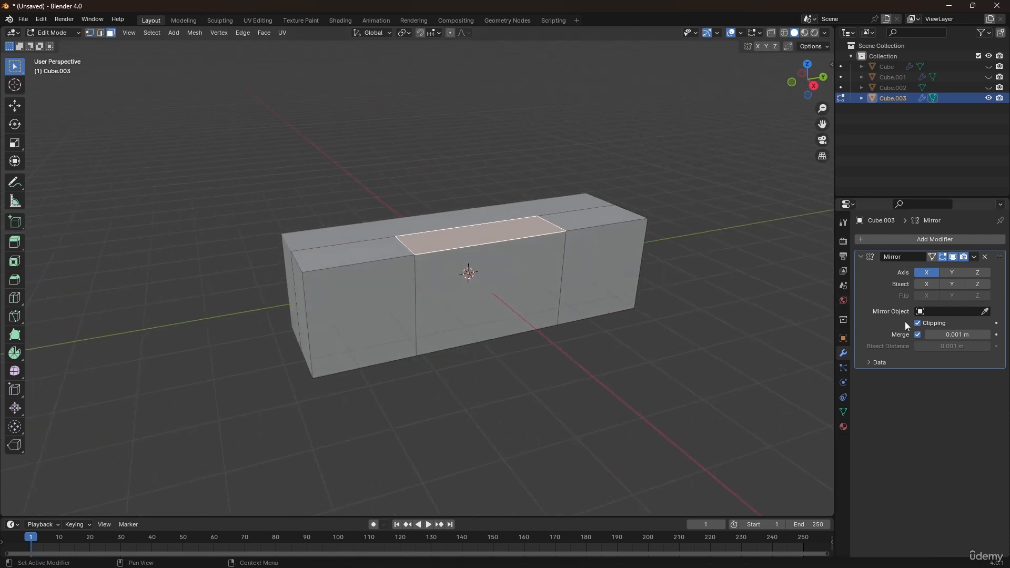
pyautogui.moveTo(645, 240); pyautogui.dragTo(699, 248, button='middle')
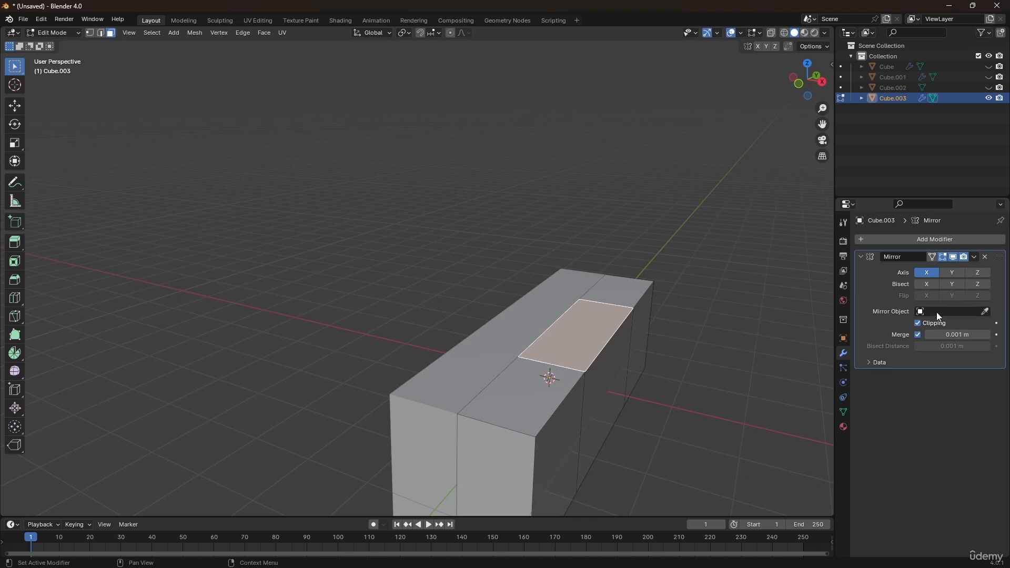
pyautogui.press('e')
pyautogui.click(613, 259)
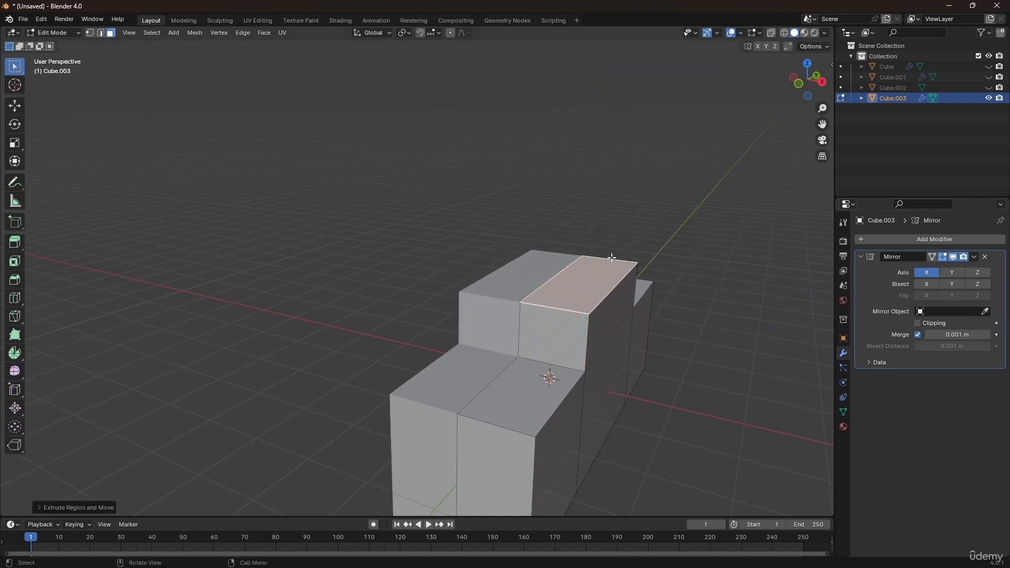
# - Try moving the cabin's top face sideways away from the mirror plane, and undo the move
pyautogui.press('e')
pyautogui.click(653, 264)
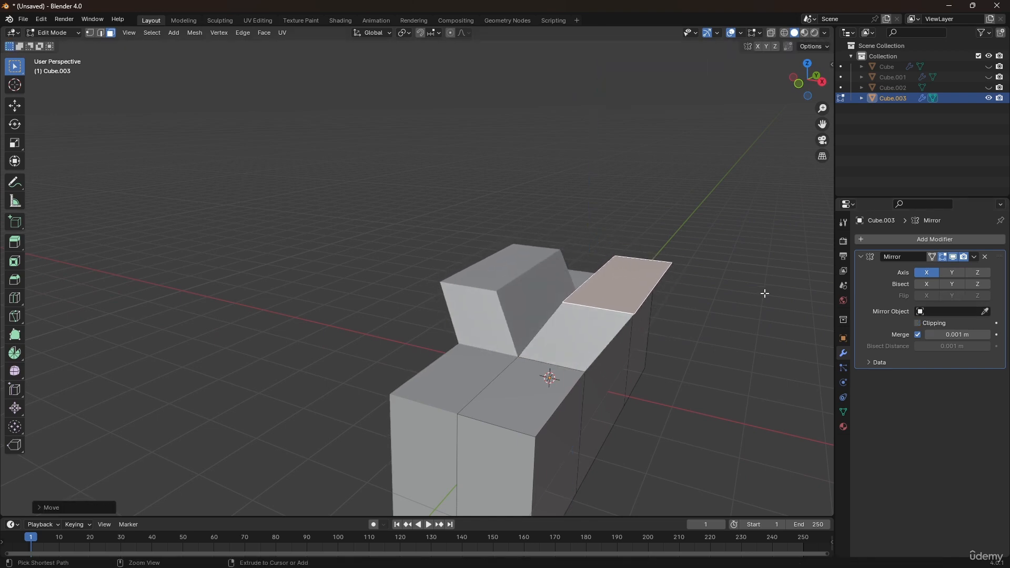
pyautogui.hotkey('ctrl', 'z')
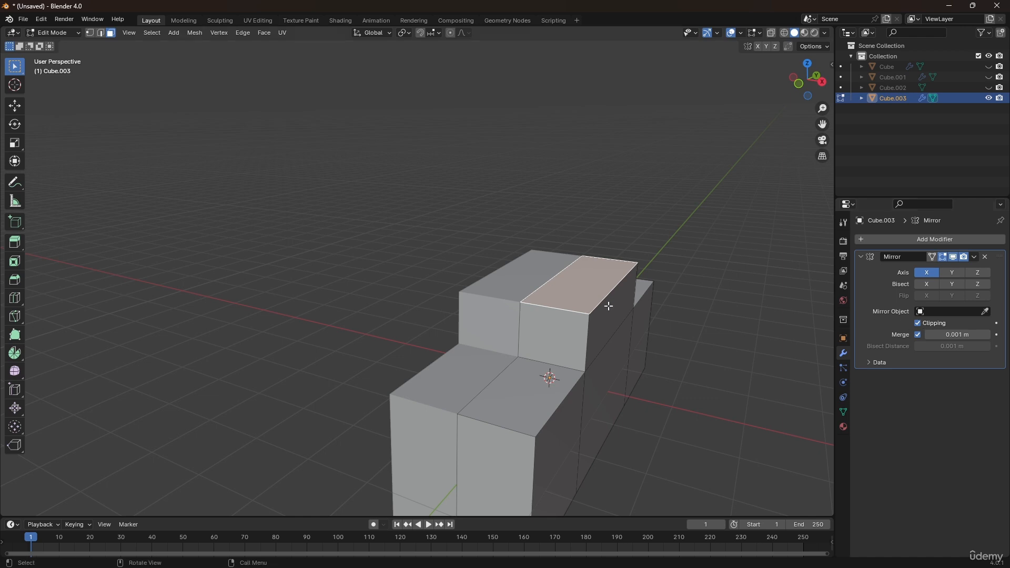
pyautogui.press('g')
pyautogui.rightClick(647, 296)
# - Scale the cabin's top face down to taper the sides, and raise it about 0.59 m along Z
pyautogui.moveTo(635, 310); pyautogui.dragTo(582, 339, button='middle')
pyautogui.scroll(2, 582, 339)
pyautogui.press('s')
pyautogui.click(741, 322)
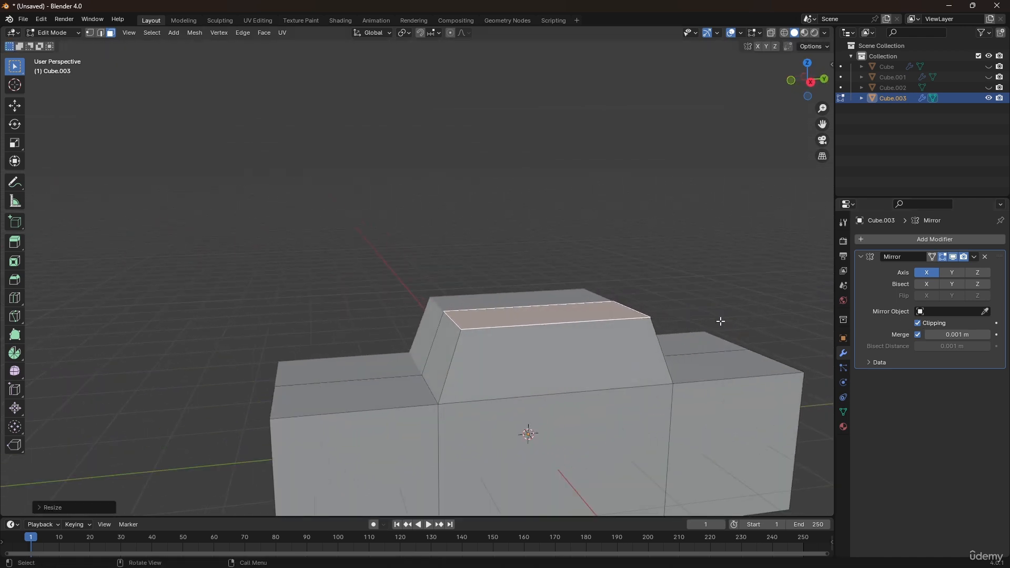
pyautogui.press('g')
pyautogui.press('z')
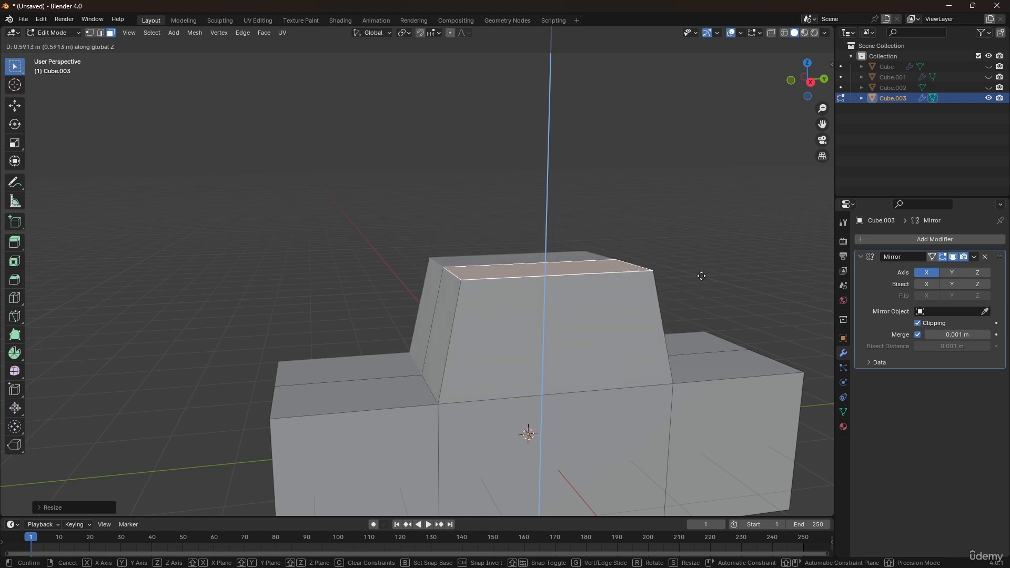
pyautogui.click(704, 276)
# - Select the edge at the base of the cabin's negative-Y slope and try moving it along Y, undoing the move
pyautogui.press('2')
pyautogui.click(432, 389)
pyautogui.press('g')
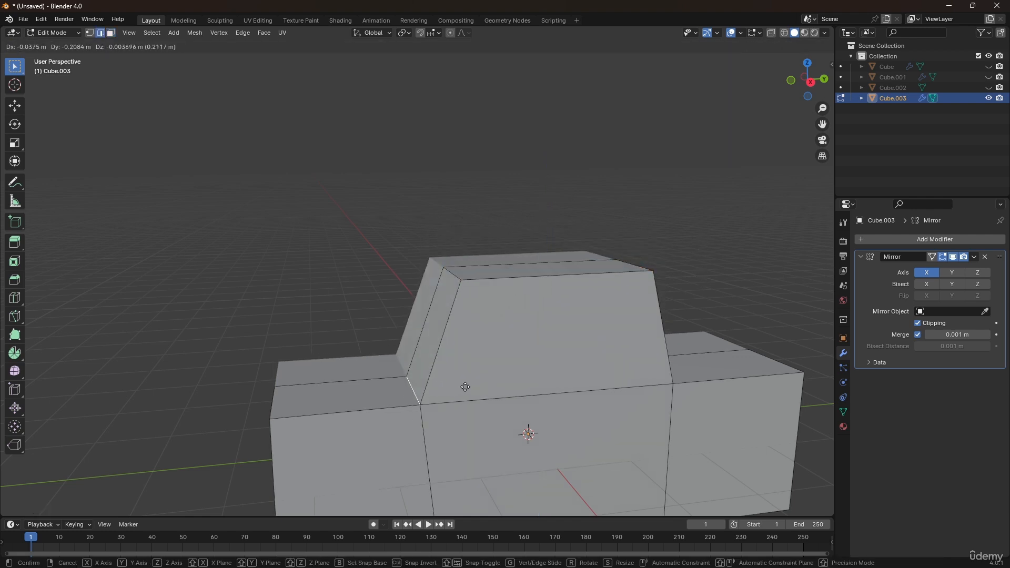
pyautogui.press('y')
pyautogui.click(465, 380)
pyautogui.rightClick(465, 380)
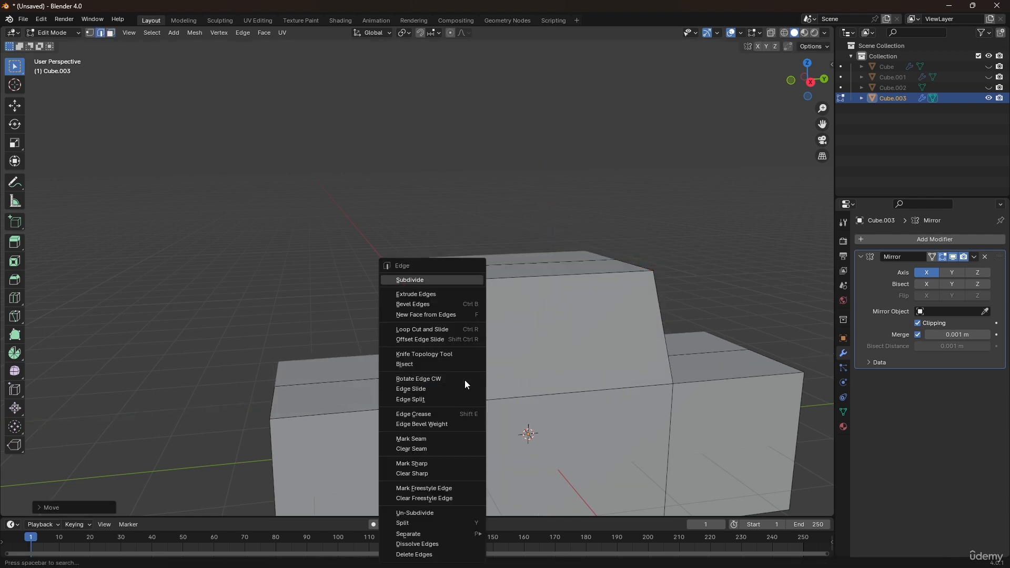
pyautogui.hotkey('ctrl', 'z')
# - Add the vertical side edge below to the selection and move both edges about 0.78 m along negative Y
pyautogui.keyDown('shift'); pyautogui.moveTo(438, 381); pyautogui.dragTo(448, 319, button='middle'); pyautogui.keyUp('shift')
pyautogui.click(432, 409)
pyautogui.moveTo(442, 371); pyautogui.dragTo(430, 302, button='middle')
pyautogui.press('g')
pyautogui.press('y')
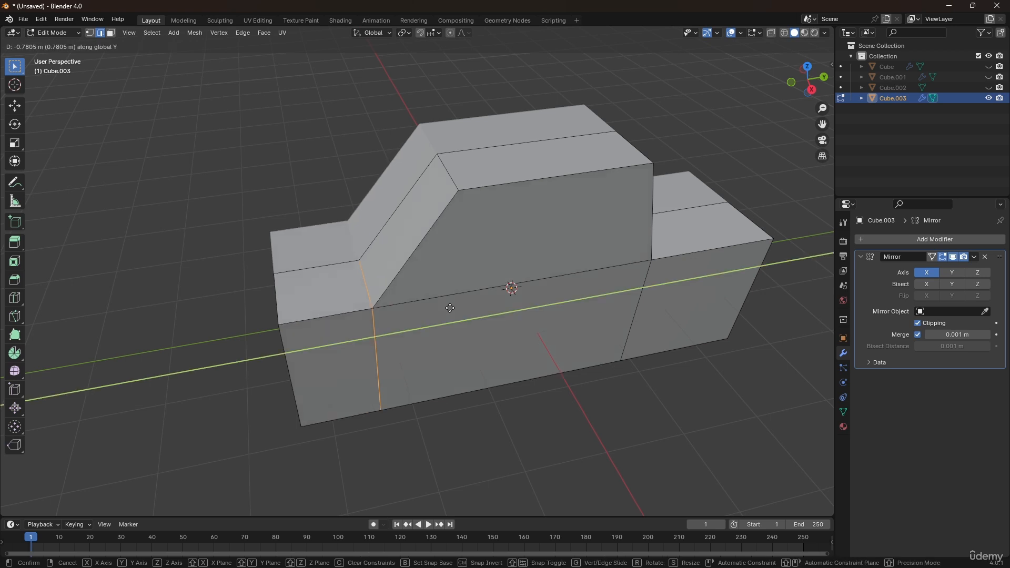
pyautogui.click(451, 309)
# - Select the cabin's opposite base edge and the vertical side edge below it, and move both outward along positive Y
pyautogui.moveTo(594, 288); pyautogui.dragTo(563, 275, button='middle')
pyautogui.keyDown('shift'); pyautogui.moveTo(633, 270); pyautogui.dragTo(523, 265, button='middle'); pyautogui.keyUp('shift')
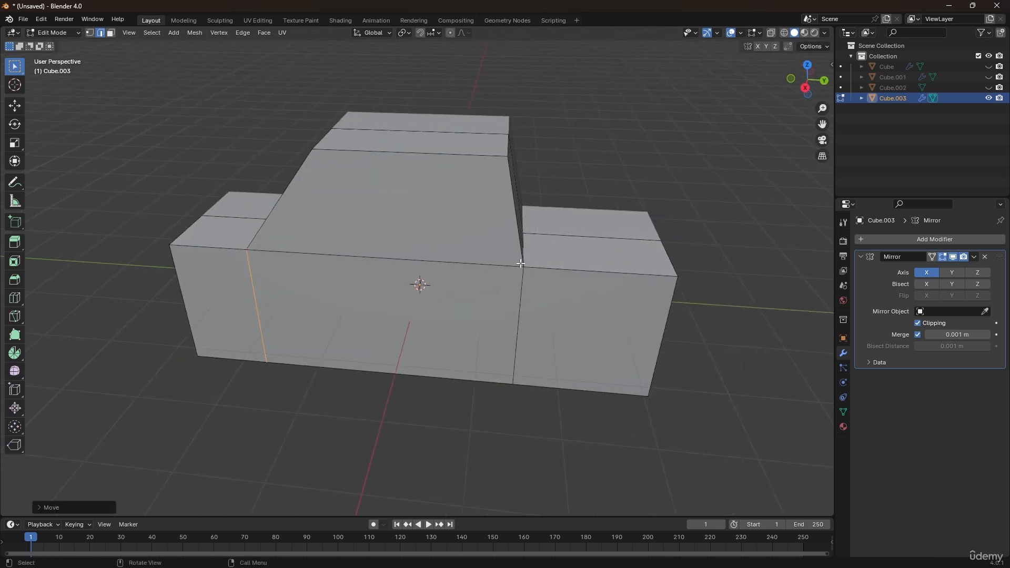
pyautogui.click(528, 260)
pyautogui.keyDown('shift'); pyautogui.click(529, 318); pyautogui.keyUp('shift')
pyautogui.keyDown('shift'); pyautogui.moveTo(530, 319); pyautogui.dragTo(650, 327, button='middle'); pyautogui.keyUp('shift')
pyautogui.press('g')
pyautogui.press('y')
pyautogui.click(564, 354)
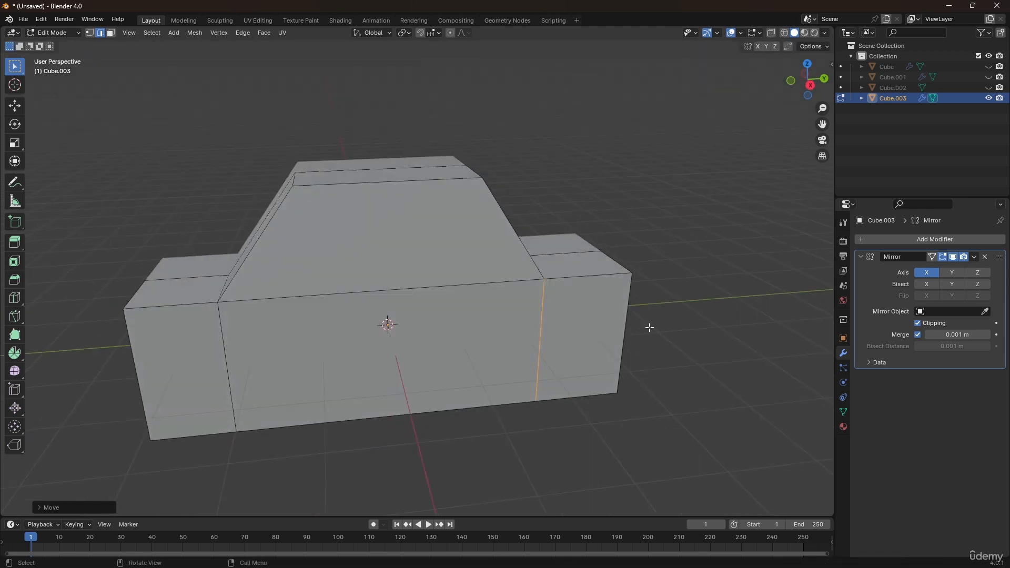
# - Select the faces along the underside of the car body and raise them along Z to make the lower body shallower
pyautogui.moveTo(280, 256); pyautogui.dragTo(480, 230, button='middle')
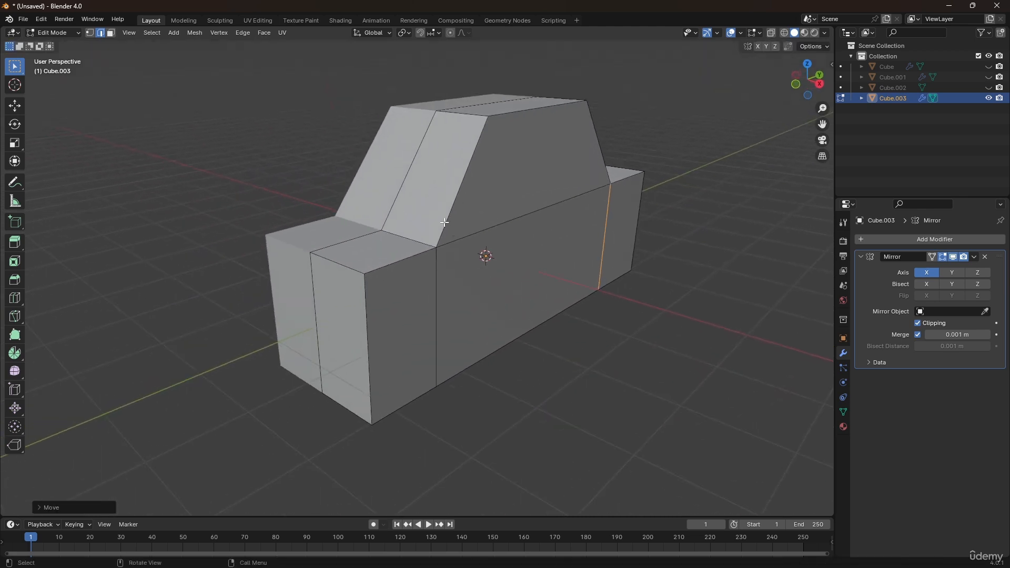
pyautogui.click(365, 328)
pyautogui.moveTo(374, 332); pyautogui.dragTo(384, 244, button='middle')
pyautogui.press('3')
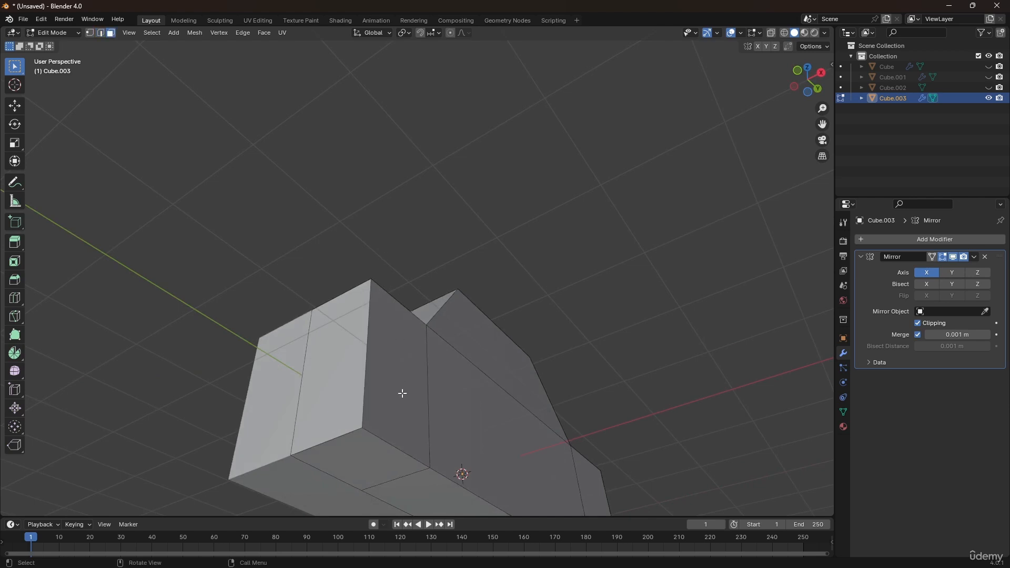
pyautogui.keyDown('shift'); pyautogui.moveTo(402, 392); pyautogui.dragTo(403, 270, button='middle'); pyautogui.keyUp('shift')
pyautogui.click(369, 305)
pyautogui.keyDown('ctrl'); pyautogui.click(552, 460); pyautogui.keyUp('ctrl')
pyautogui.moveTo(552, 460); pyautogui.dragTo(406, 367, button='middle')
pyautogui.press('g')
pyautogui.press('z')
pyautogui.click(409, 255)
pyautogui.moveTo(408, 255); pyautogui.dragTo(433, 278, button='middle')
pyautogui.press('Tab')
pyautogui.moveTo(431, 233); pyautogui.dragTo(492, 228, button='middle')
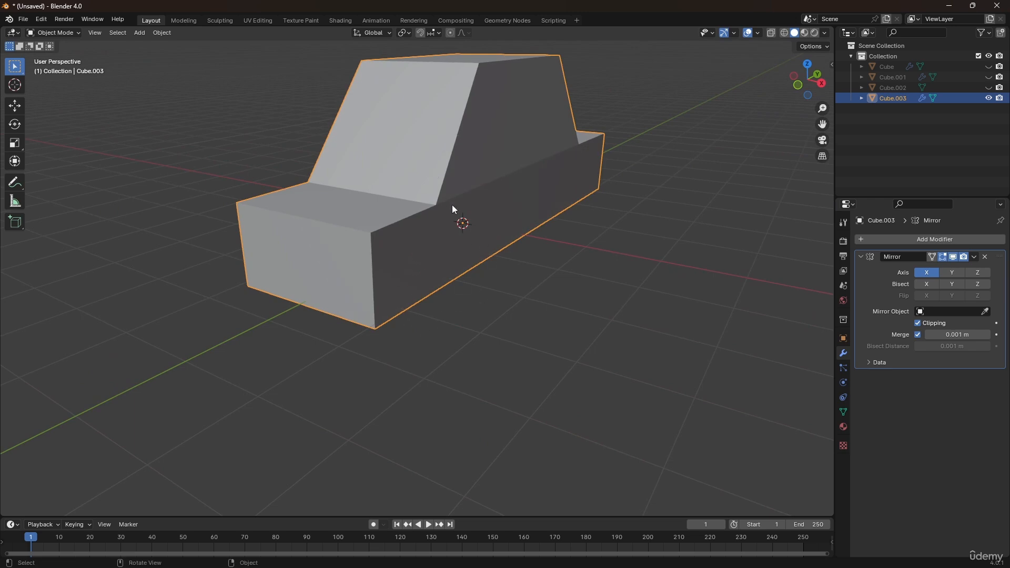
pyautogui.moveTo(497, 172); pyautogui.dragTo(460, 244, button='middle')
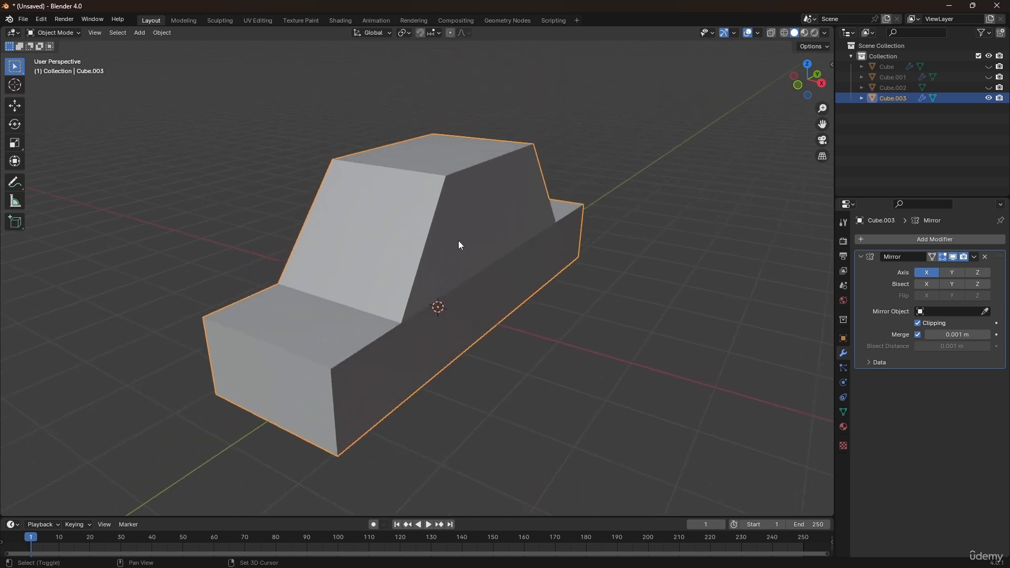
# - In Edit Mode, add a centred loop cut across the middle of the cabin and body
pyautogui.press('Tab')
pyautogui.moveTo(472, 203); pyautogui.dragTo(458, 210, button='middle')
pyautogui.hotkey('ctrl', 'r')
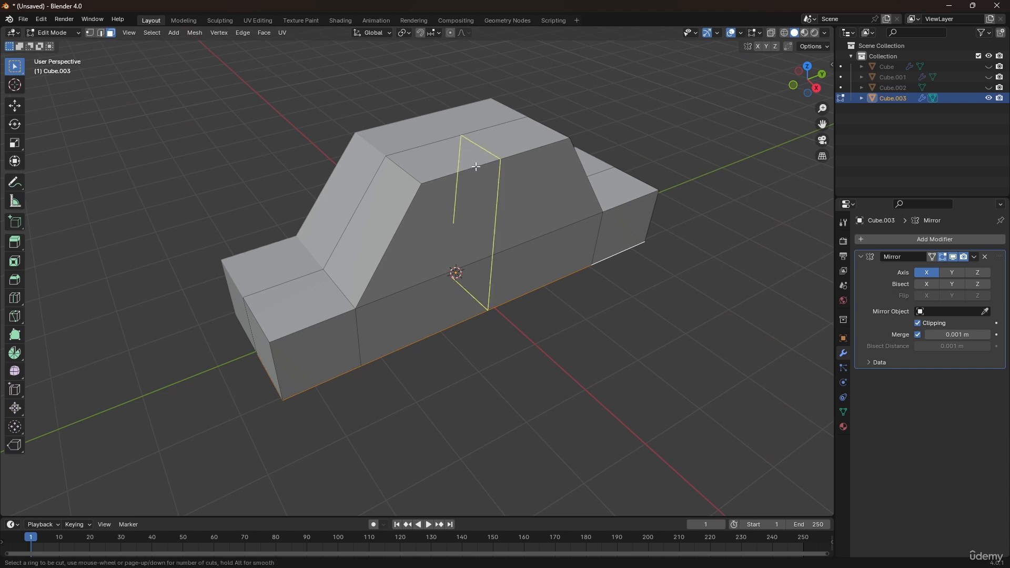
pyautogui.click(473, 169)
pyautogui.rightClick(472, 242)
# - Select the cabin's sloped end faces and both side faces, and inset them individually by about 0.07 m as windows
pyautogui.keyDown('shift'); pyautogui.click(383, 227); pyautogui.keyUp('shift')
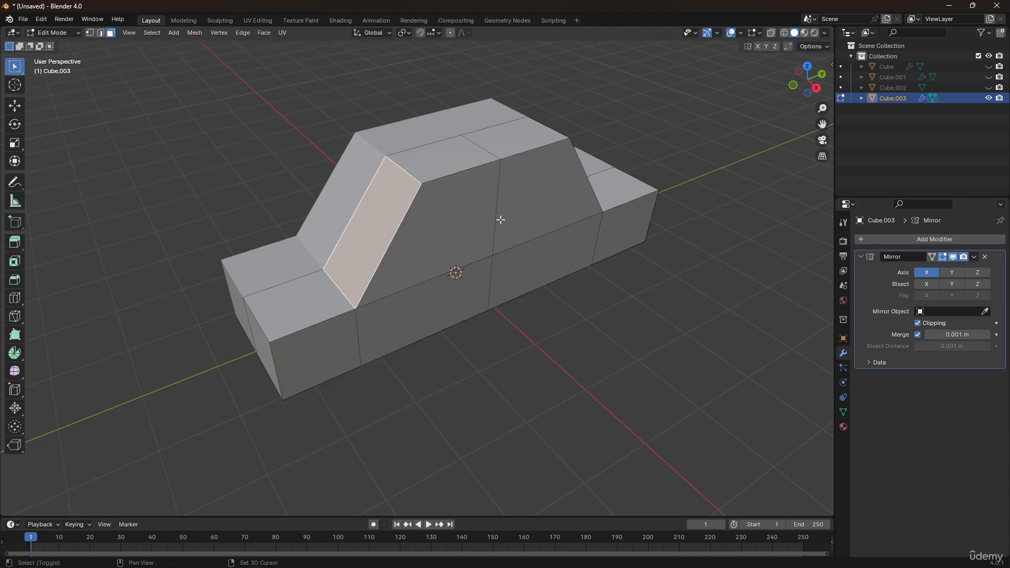
pyautogui.keyDown('shift'); pyautogui.click(476, 208); pyautogui.keyUp('shift')
pyautogui.keyDown('shift'); pyautogui.click(535, 200); pyautogui.keyUp('shift')
pyautogui.moveTo(542, 197); pyautogui.dragTo(448, 230, button='middle')
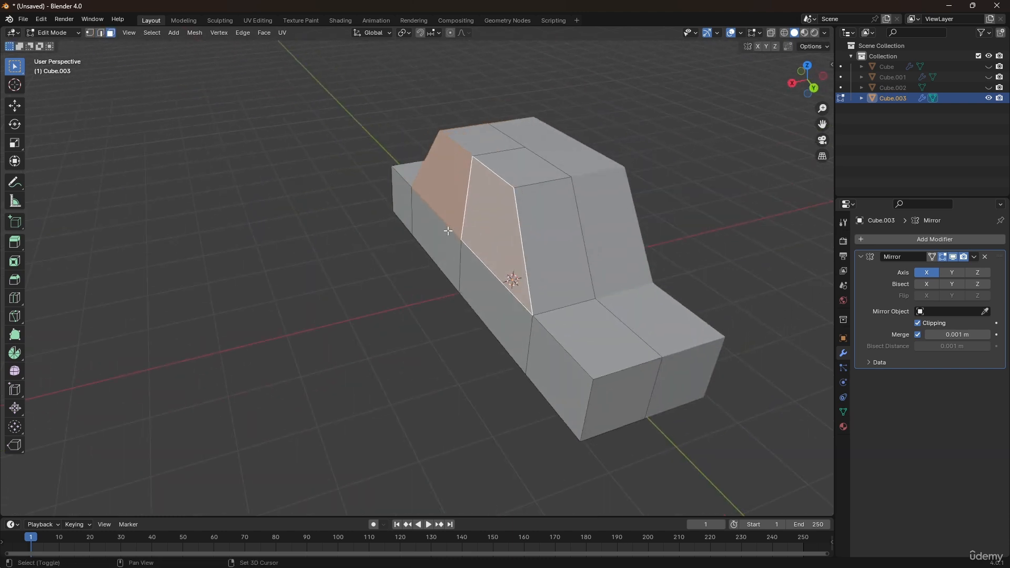
pyautogui.keyDown('shift'); pyautogui.click(536, 250); pyautogui.keyUp('shift')
pyautogui.press('i')
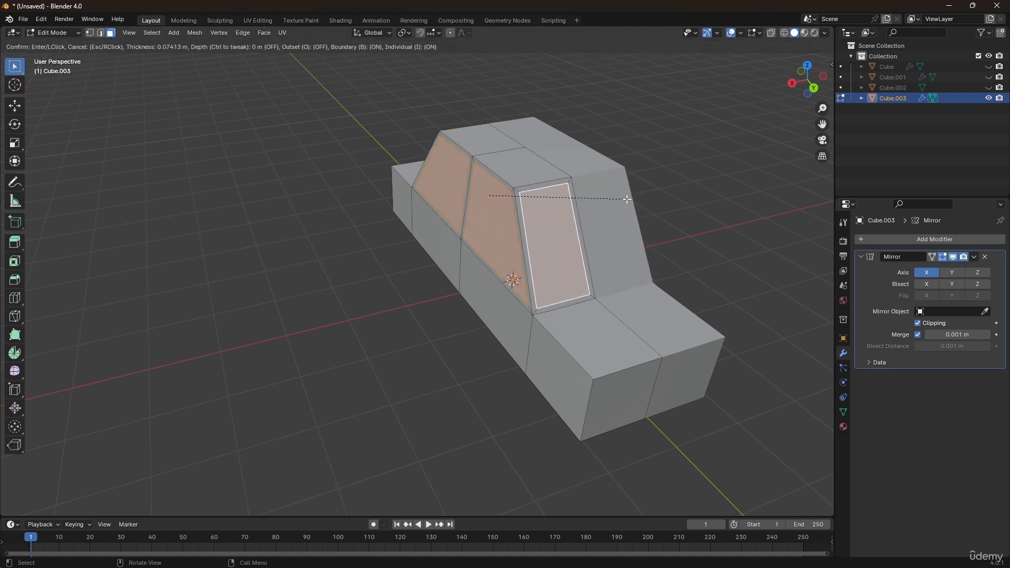
pyautogui.click(626, 198)
# - Extrude the window faces inward along their normals by about 0.03 m and return to Object Mode
pyautogui.hotkey('alt', 'e')
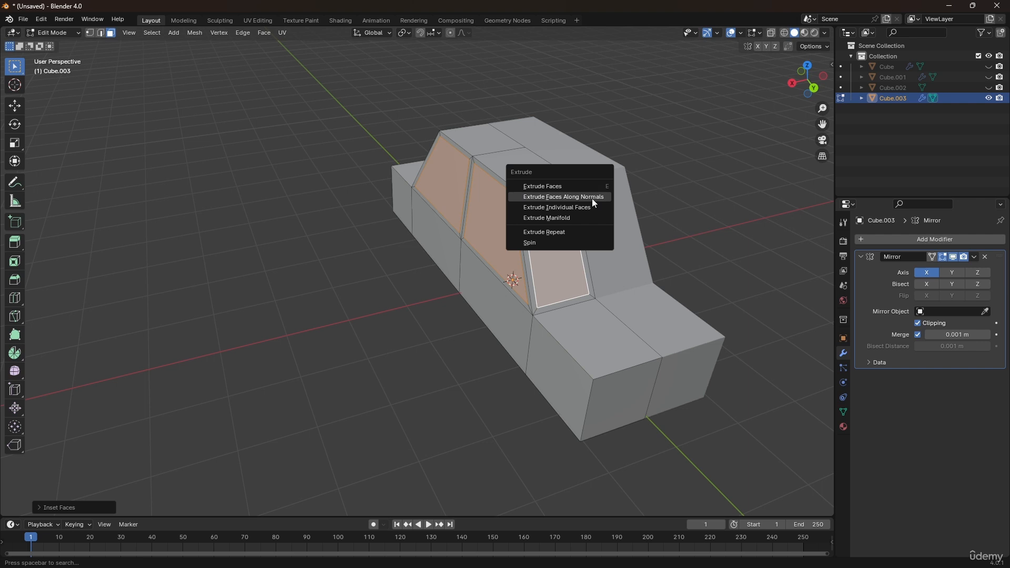
pyautogui.click(592, 198)
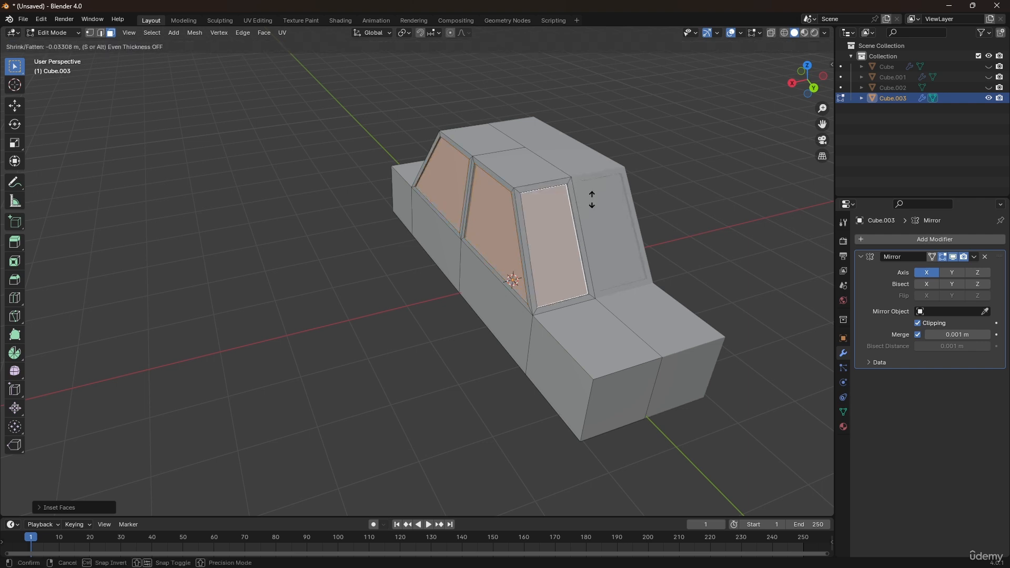
pyautogui.click(592, 200)
pyautogui.press('Tab')
pyautogui.moveTo(498, 225); pyautogui.dragTo(412, 259, button='middle')
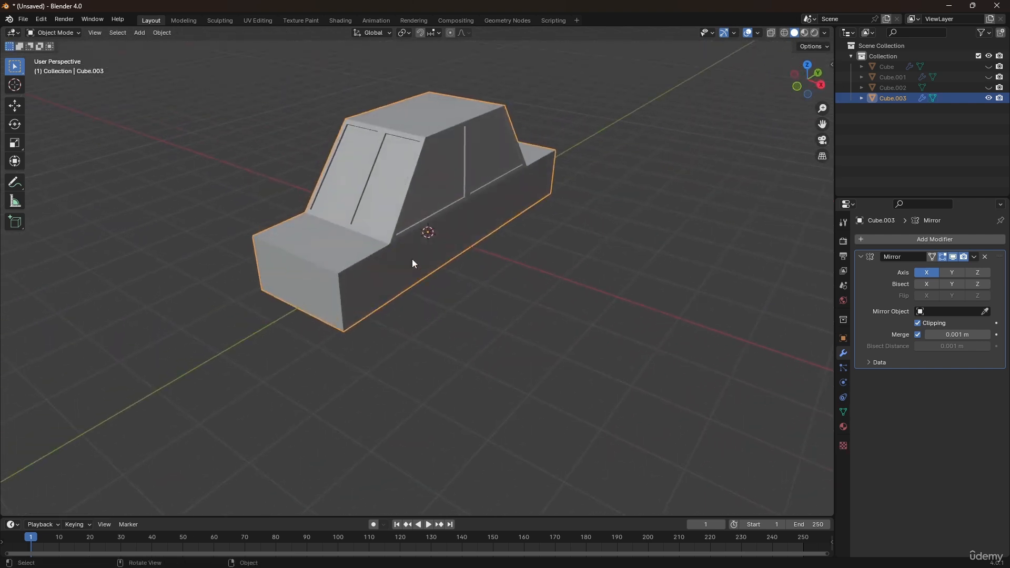
# - Add a cylinder mesh with 16 vertices
pyautogui.hotkey('shift', 'a')
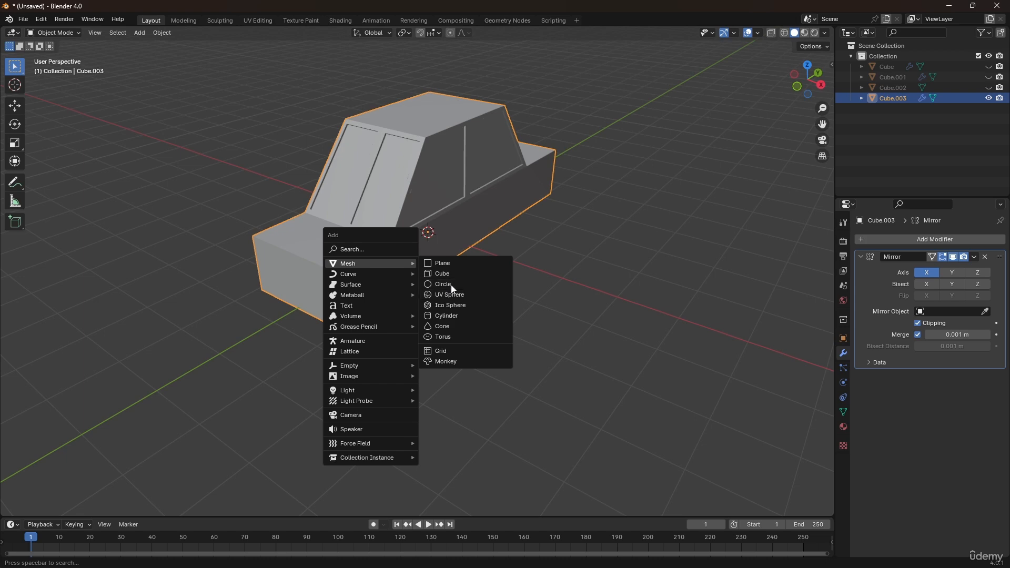
pyautogui.click(455, 316)
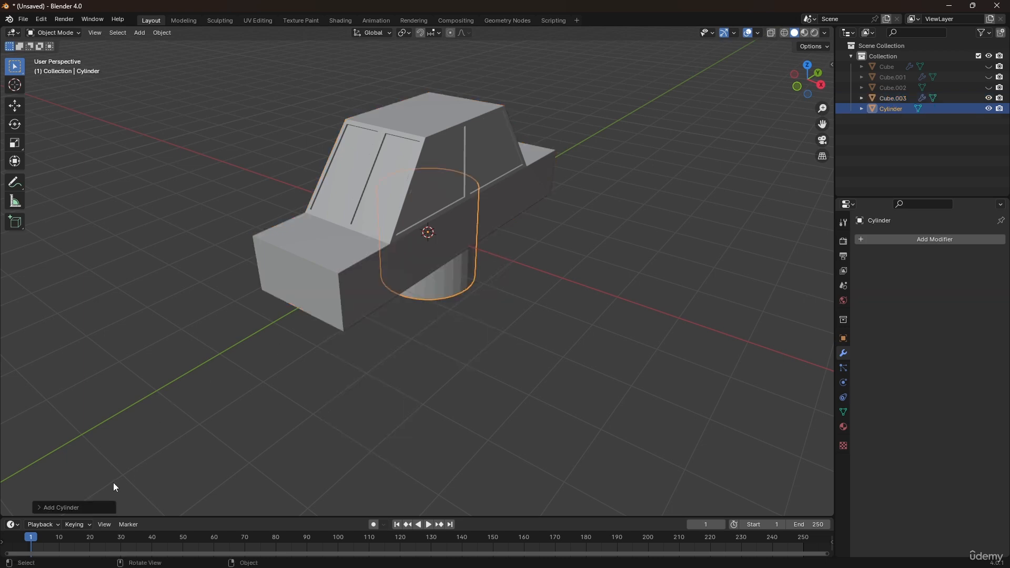
pyautogui.click(100, 508)
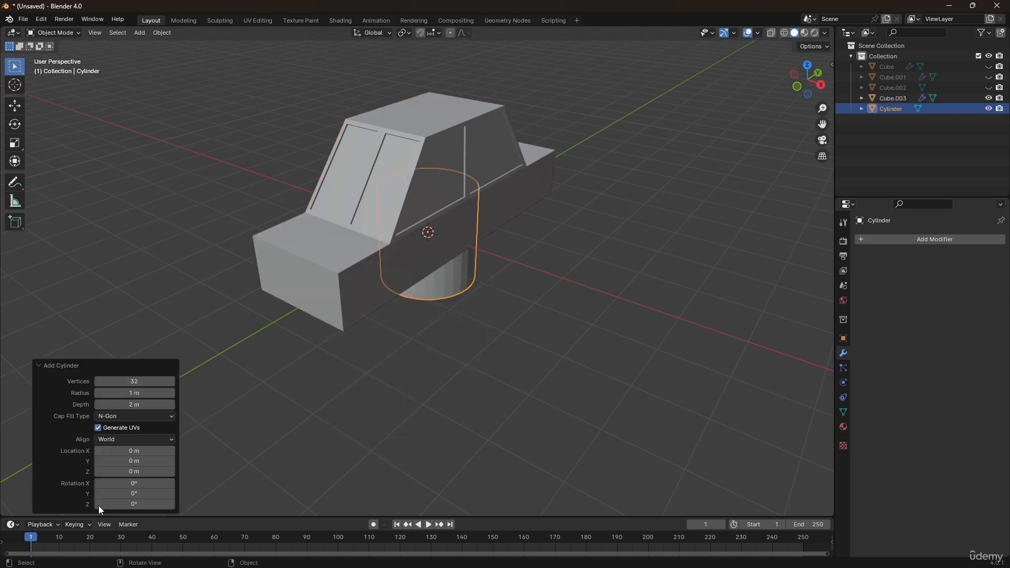
pyautogui.click(134, 381)
pyautogui.write('10')
pyautogui.press('Return')
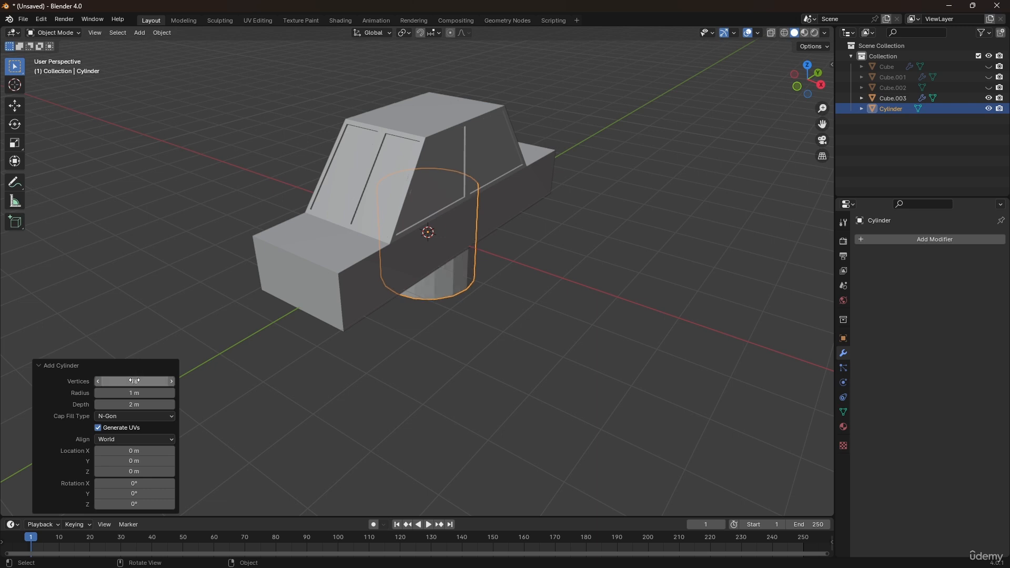
pyautogui.click(405, 284)
pyautogui.click(468, 275)
# - Rotate the cylinder 90° around the Y axis
pyautogui.moveTo(467, 276); pyautogui.dragTo(493, 242, button='middle')
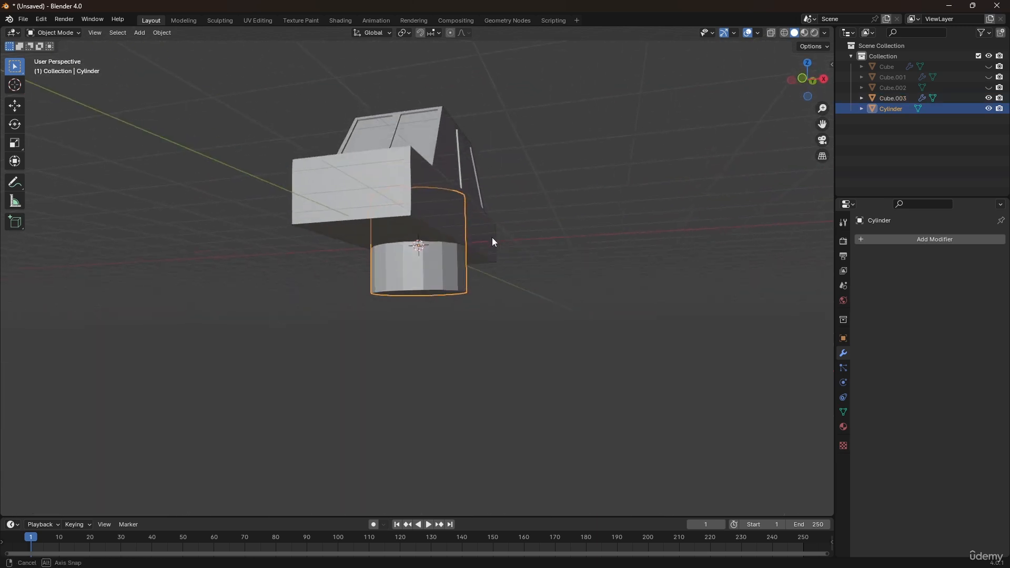
pyautogui.write('ry')
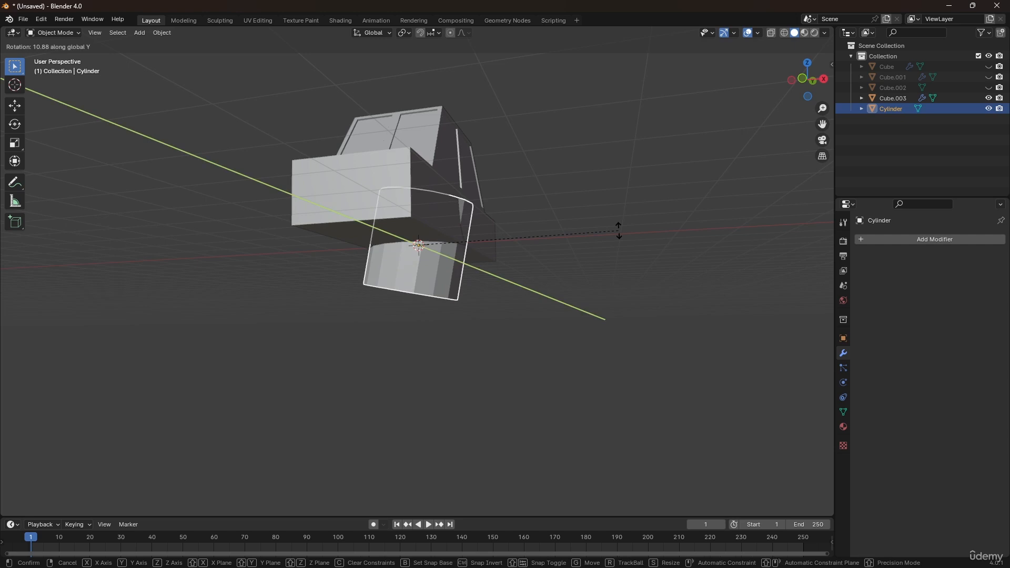
pyautogui.write('90')
pyautogui.press('Return')
# - Using the front and right views, move the cylinder about 0.97 m along X and about 2.43 m along negative Y to the wheel position
pyautogui.moveTo(620, 235); pyautogui.dragTo(583, 263, button='middle')
pyautogui.press('KP_1')
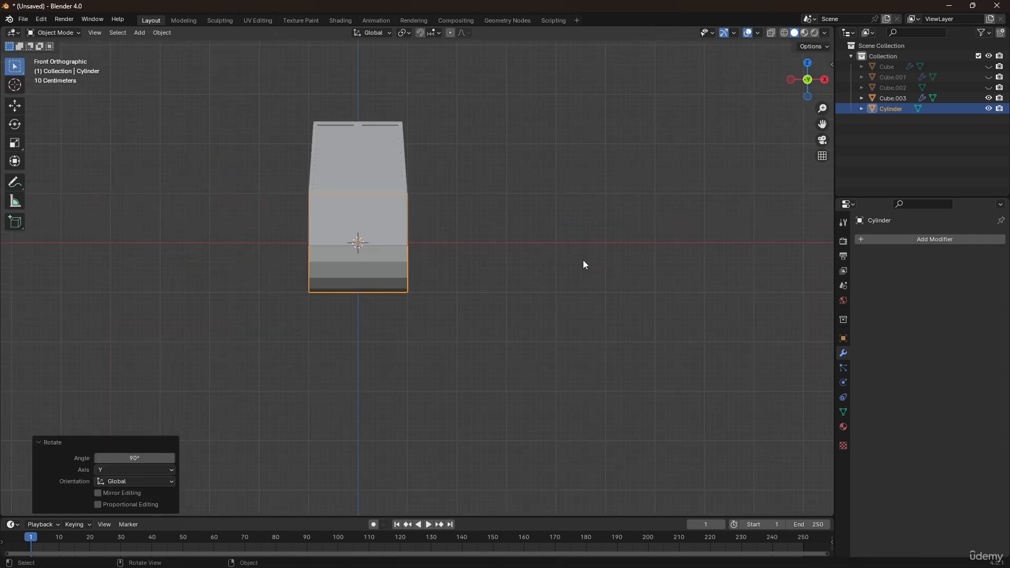
pyautogui.press('g')
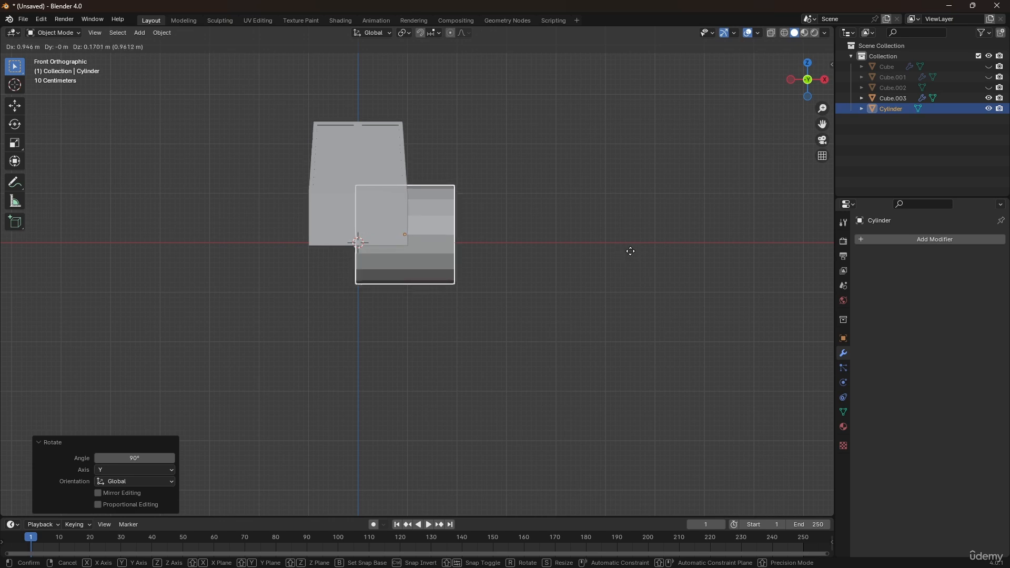
pyautogui.click(629, 252)
pyautogui.press('KP_3')
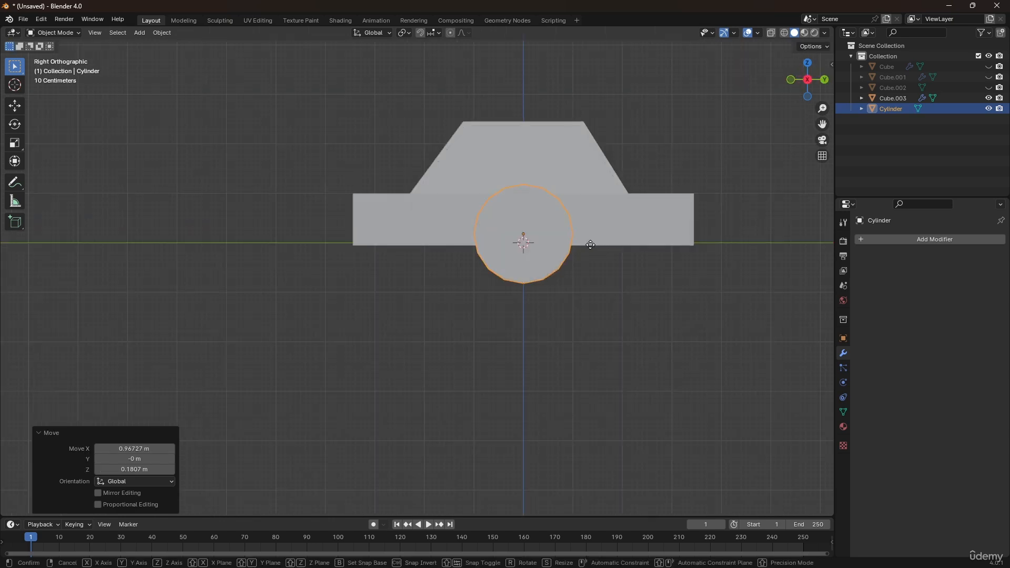
pyautogui.press('g')
pyautogui.click(468, 251)
# - In Edit Mode, scale the cylinder's mesh to about 0.617 and narrow it along X to form a wheel
pyautogui.press('Tab')
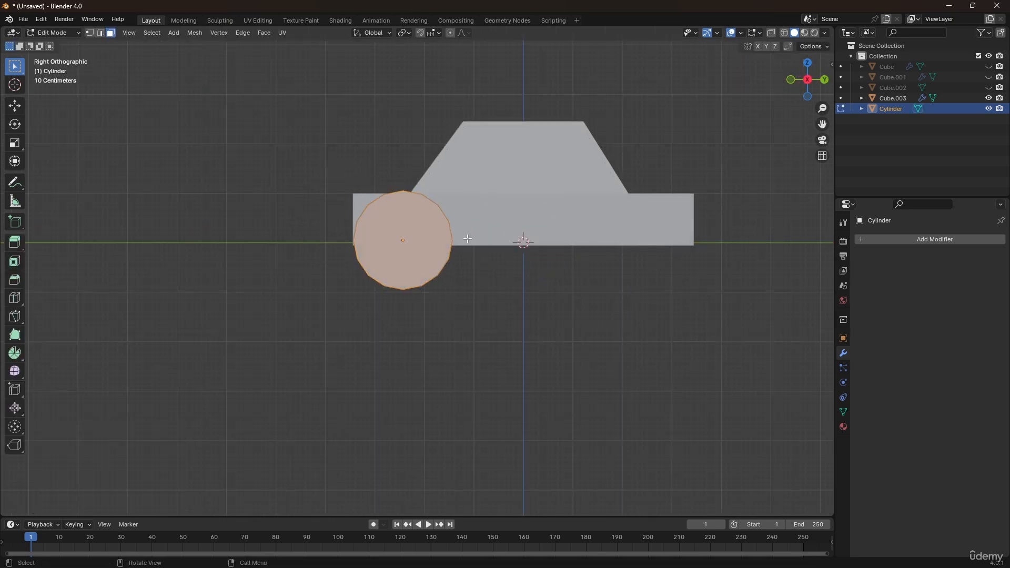
pyautogui.press('s')
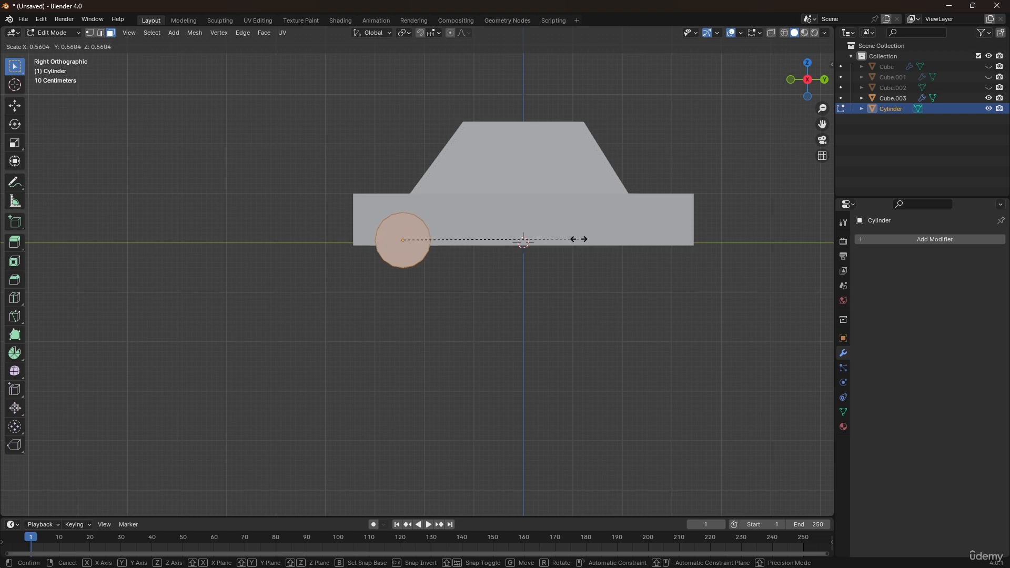
pyautogui.click(597, 240)
pyautogui.moveTo(489, 219); pyautogui.dragTo(681, 271, button='middle')
pyautogui.scroll(6, 495, 213)
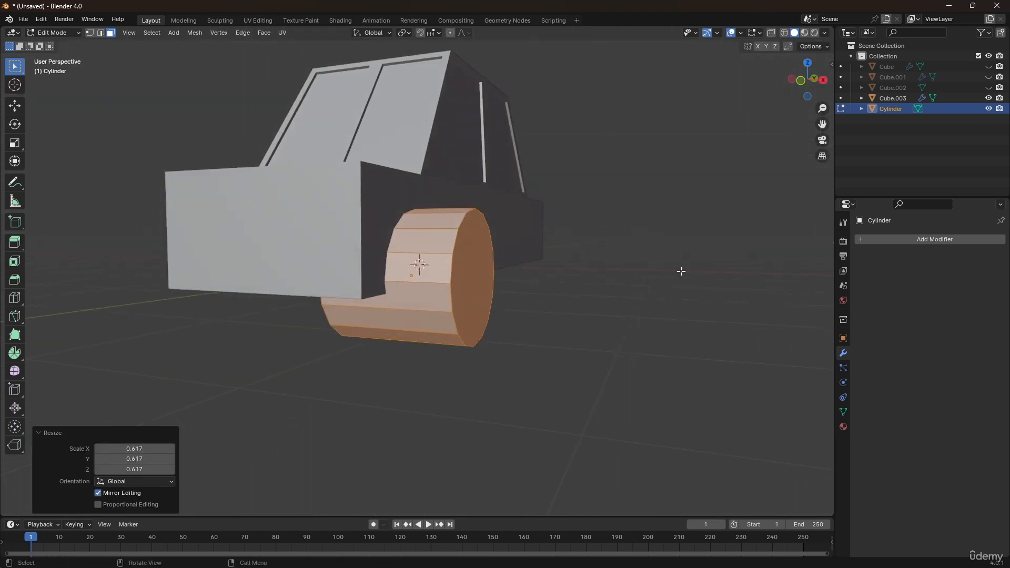
pyautogui.press('s')
pyautogui.press('x')
pyautogui.click(510, 263)
pyautogui.press('Tab')
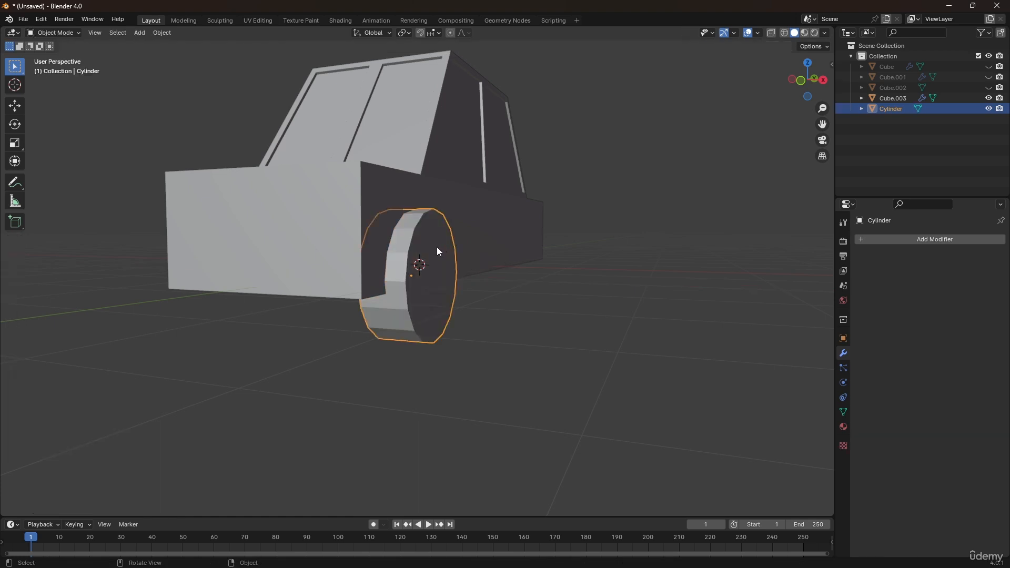
# - Add a Mirror modifier to the wheel with Cube.003 as the mirror object, mirroring on X and Y
pyautogui.moveTo(437, 248); pyautogui.dragTo(461, 264, button='middle')
pyautogui.click(900, 240)
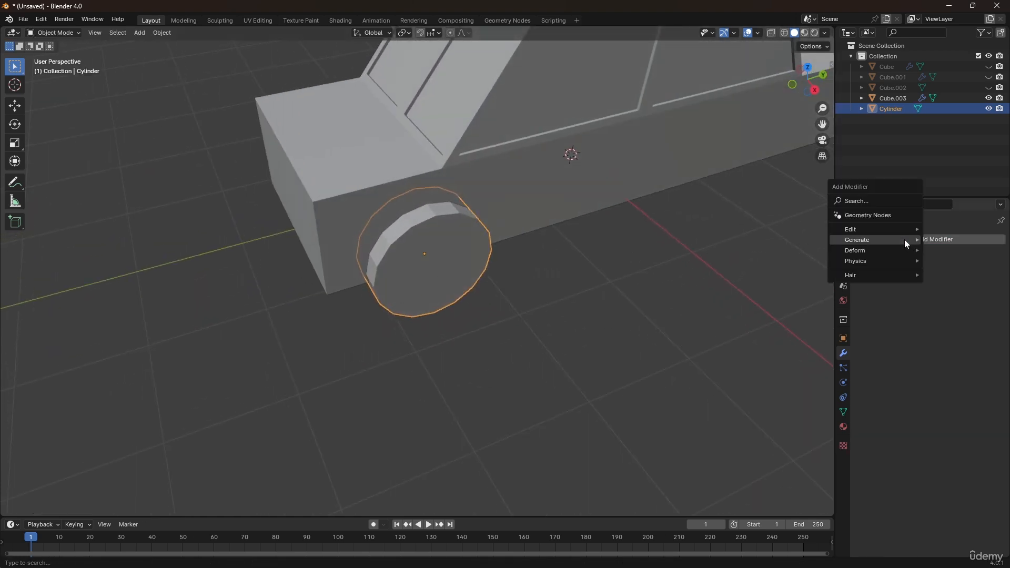
pyautogui.moveTo(905, 240)
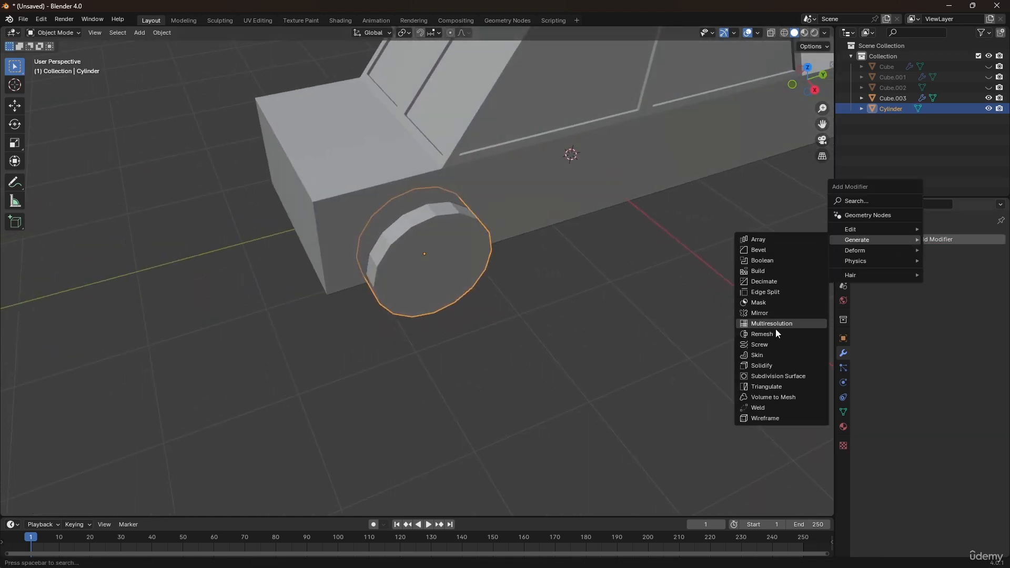
pyautogui.click(765, 314)
pyautogui.click(986, 313)
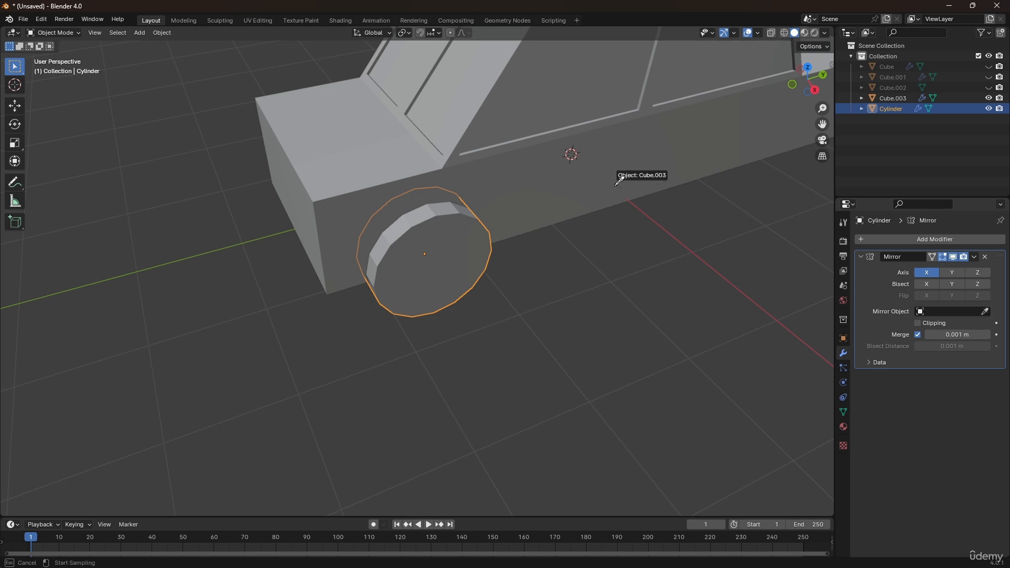
pyautogui.click(607, 171)
pyautogui.moveTo(606, 171); pyautogui.dragTo(458, 181, button='middle')
pyautogui.click(954, 273)
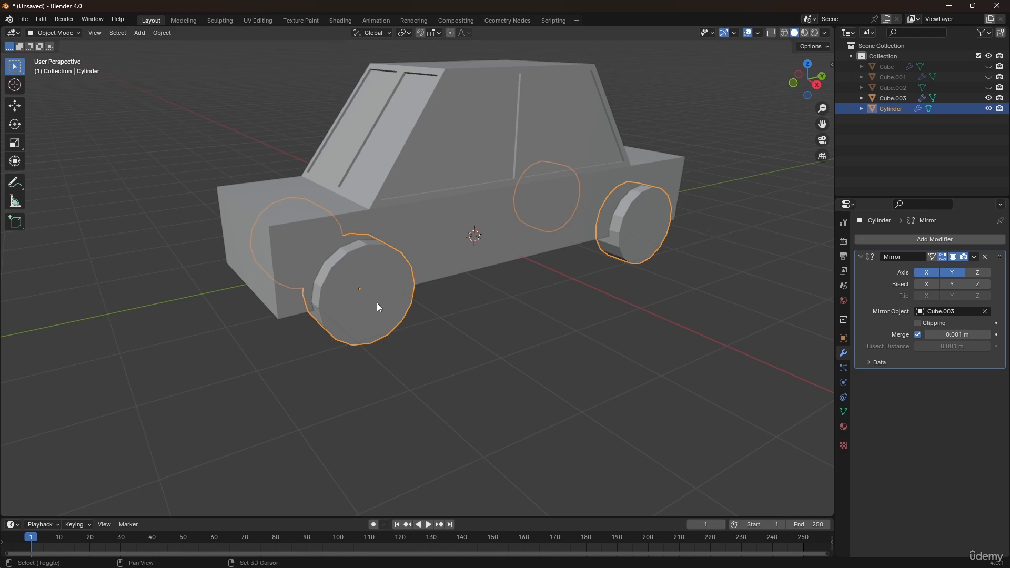
# - Duplicate the wheel cylinder in place and hide the duplicate
pyautogui.hotkey('shift', 'd')
pyautogui.rightClick(370, 280)
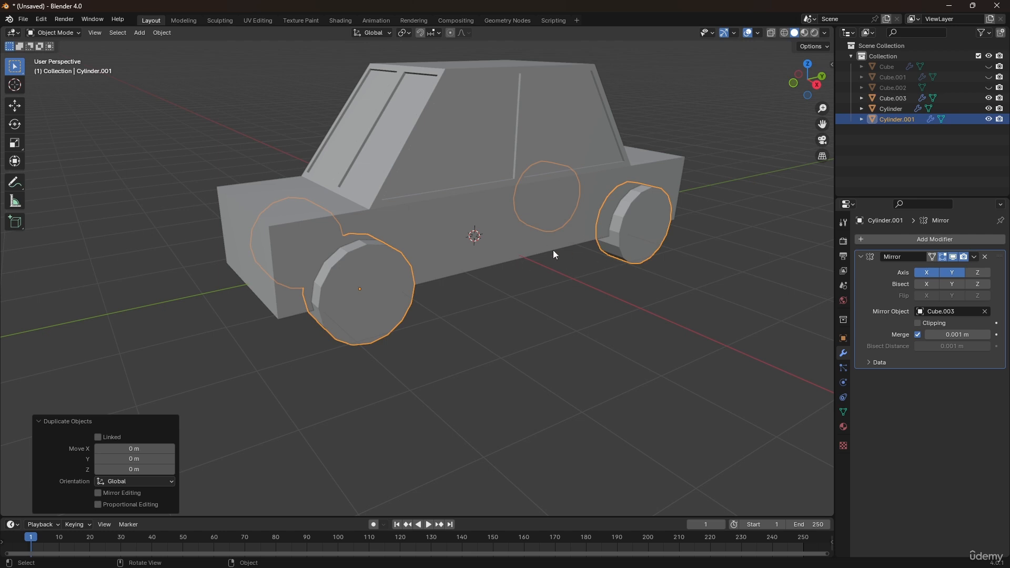
pyautogui.press('h')
pyautogui.moveTo(388, 258); pyautogui.dragTo(438, 289, button='middle')
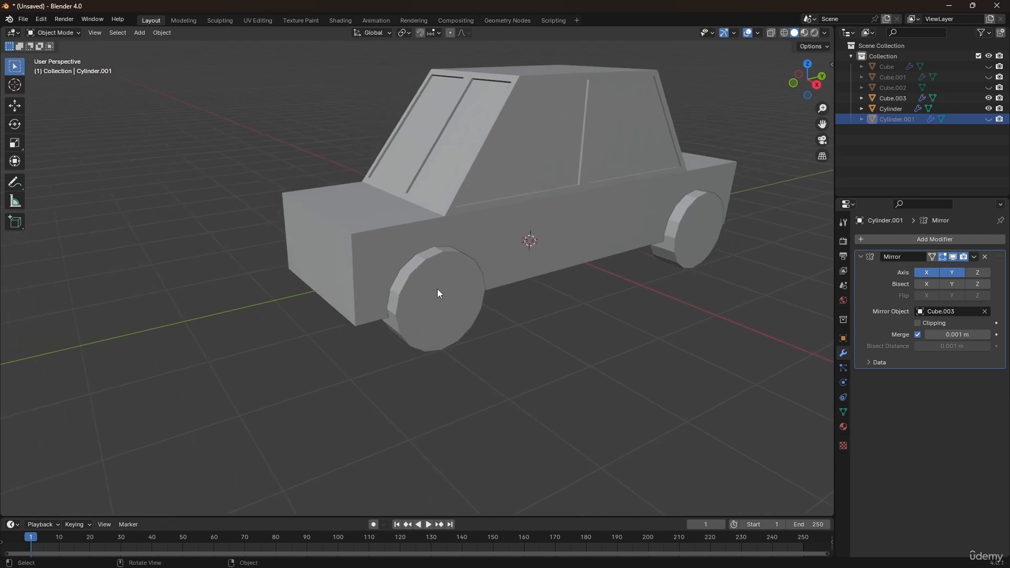
# - Add a Boolean modifier set to Difference on the car body, using the visible wheel cylinder as the object
pyautogui.click(471, 266)
pyautogui.click(488, 234)
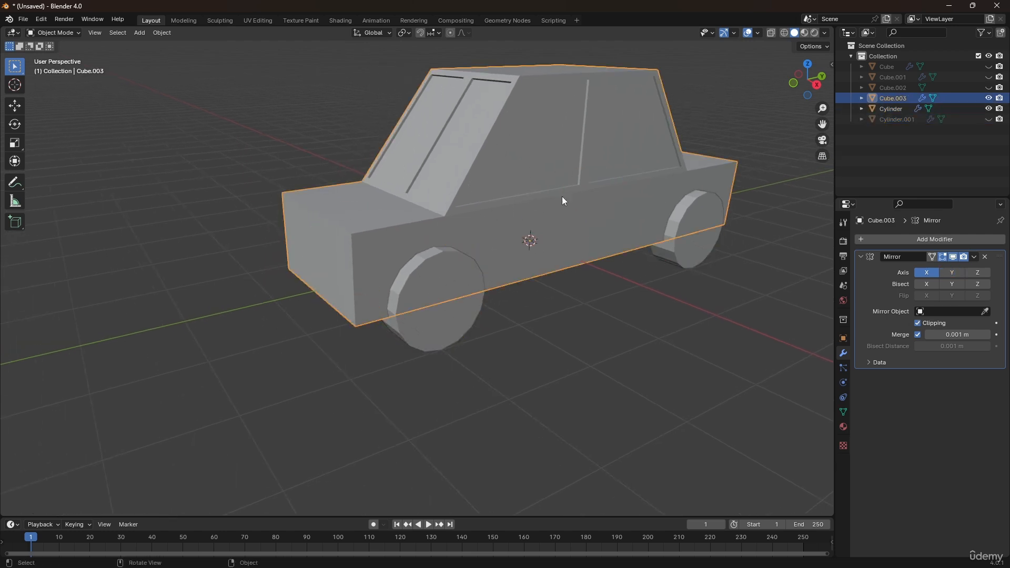
pyautogui.click(879, 239)
pyautogui.moveTo(882, 238)
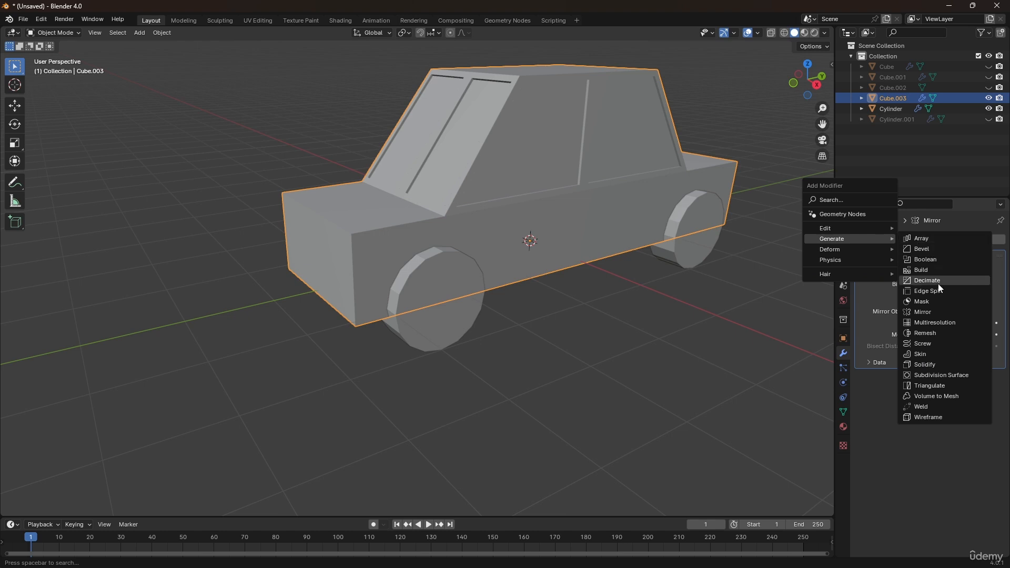
pyautogui.click(926, 259)
pyautogui.click(985, 419)
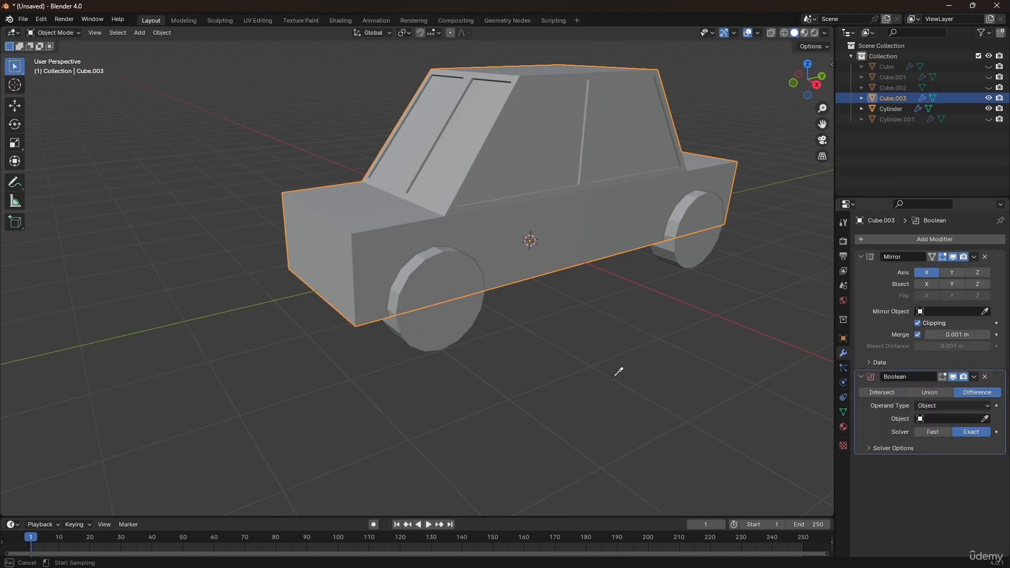
pyautogui.click(462, 298)
# - Pick the wheel cylinder as the body's Boolean object and set the cylinder's viewport display to Wire
pyautogui.click(428, 314)
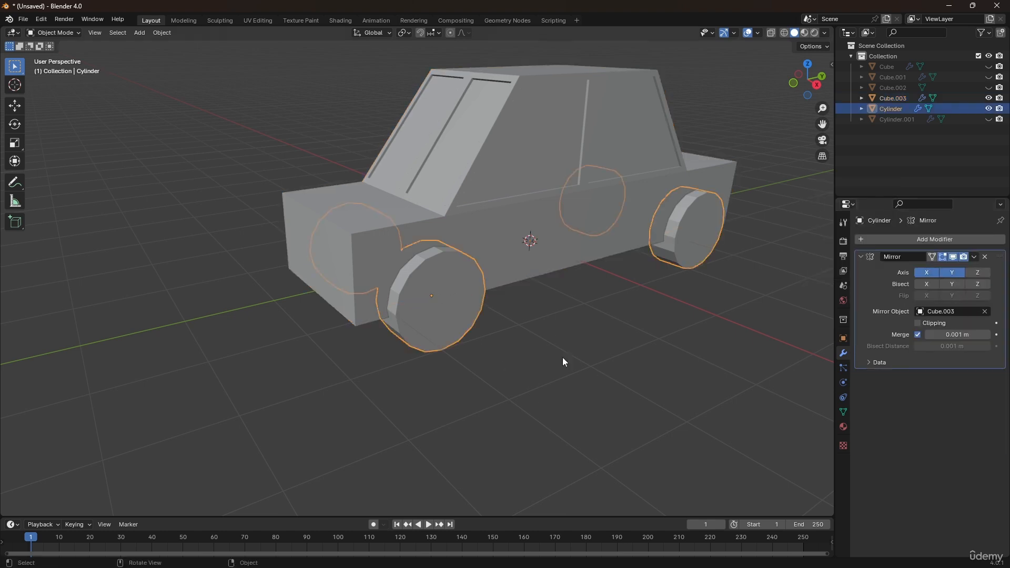
pyautogui.click(844, 338)
pyautogui.scroll(-5, 908, 421)
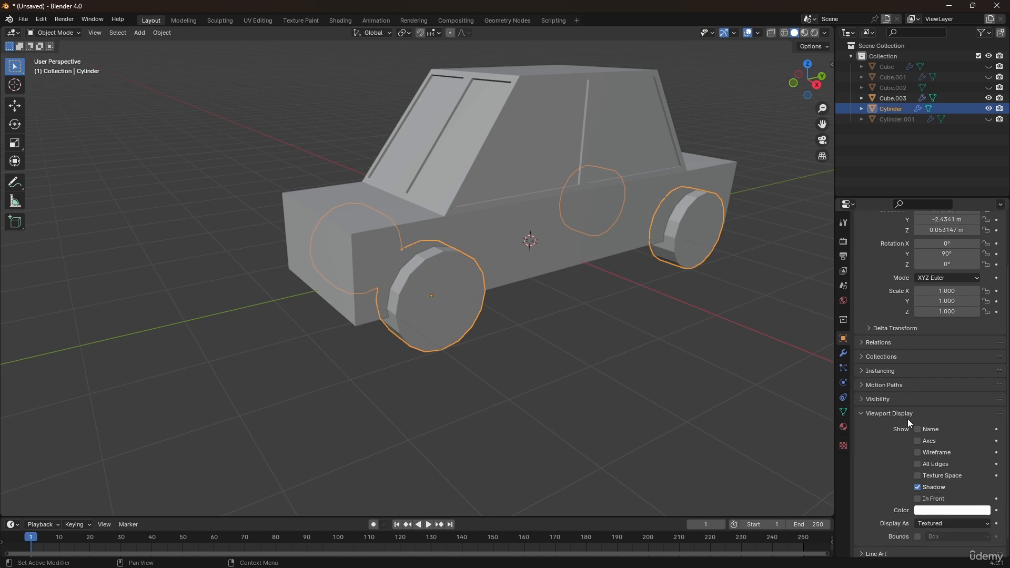
pyautogui.click(921, 507)
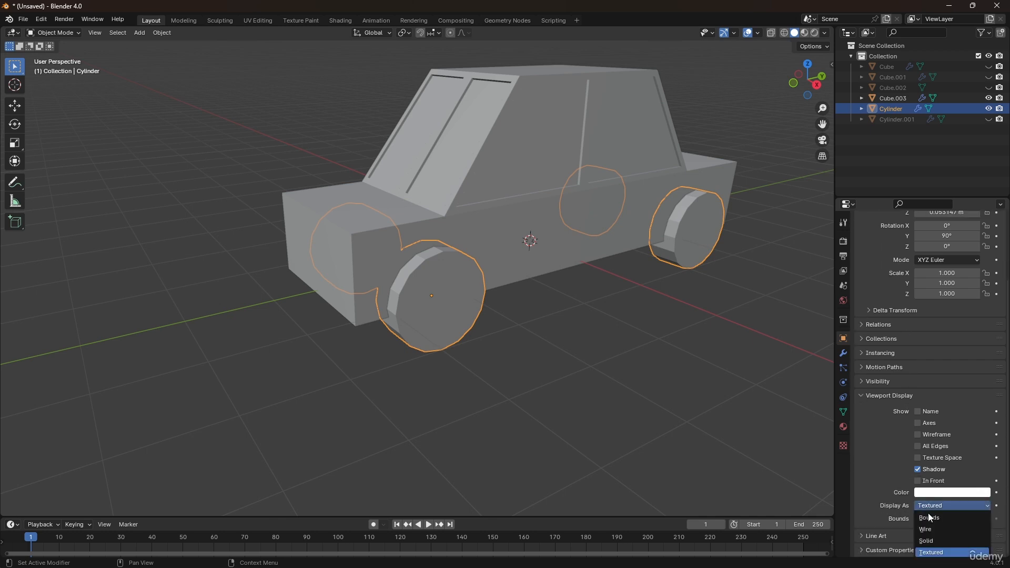
pyautogui.click(942, 526)
pyautogui.moveTo(556, 394); pyautogui.dragTo(506, 338, button='middle')
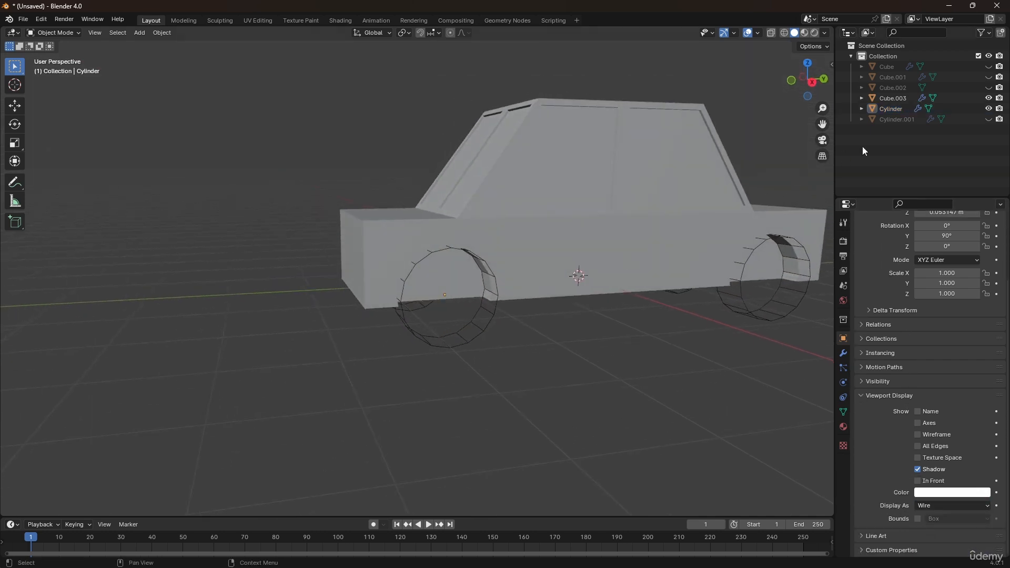
# - Unhide the duplicate wheel Cylinder.001 and scale it down to about 0.928
pyautogui.click(989, 119)
pyautogui.click(469, 277)
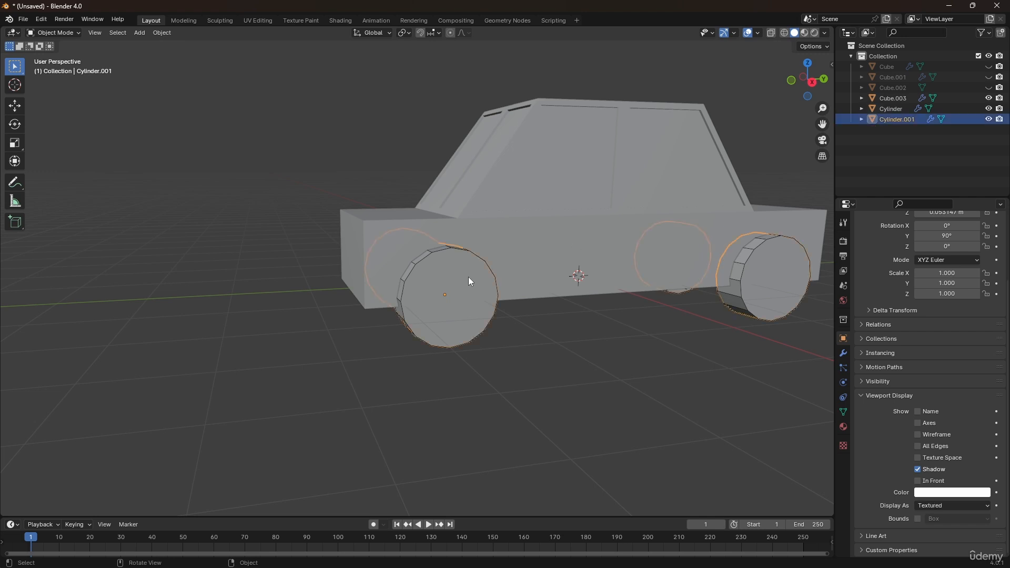
pyautogui.scroll(3, 468, 279)
pyautogui.moveTo(468, 286); pyautogui.dragTo(477, 242, button='middle')
pyautogui.press('s')
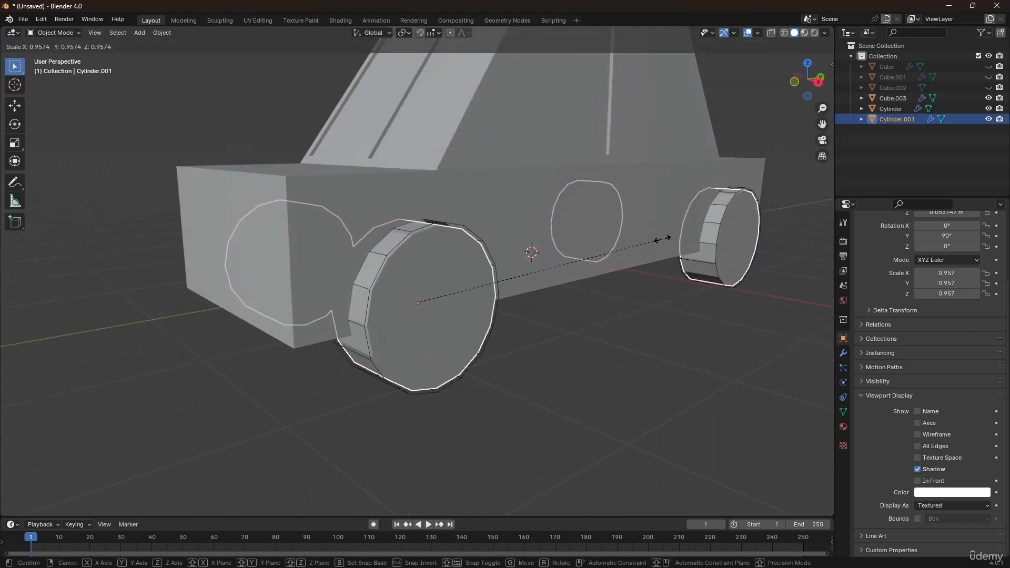
pyautogui.click(654, 241)
# - Inset the wheel's outer face by about 0.243 m and extrude it inward about 0.212 m
pyautogui.moveTo(586, 263); pyautogui.dragTo(383, 276, button='middle')
pyautogui.press('Tab')
pyautogui.click(405, 315)
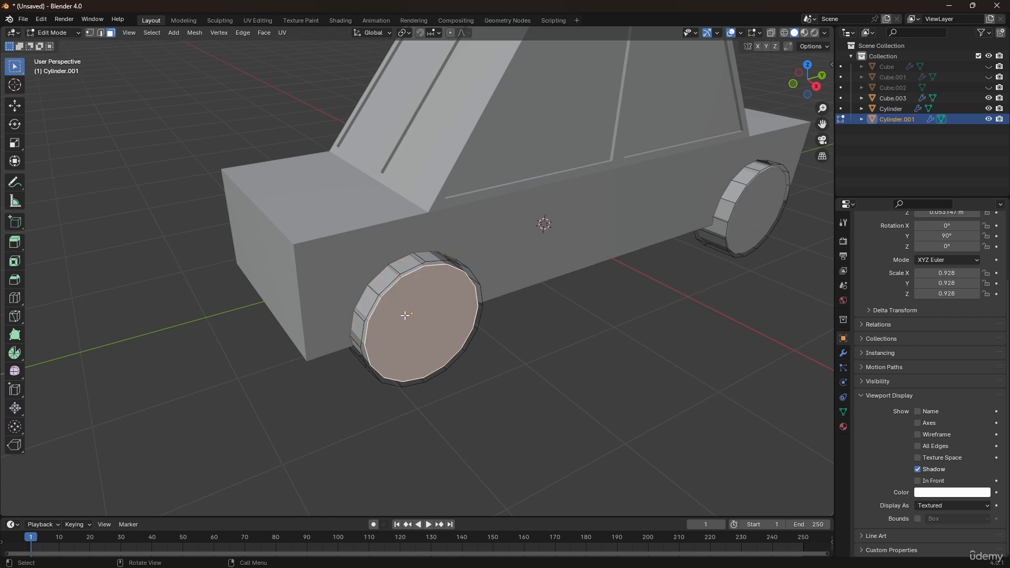
pyautogui.scroll(5, 409, 296)
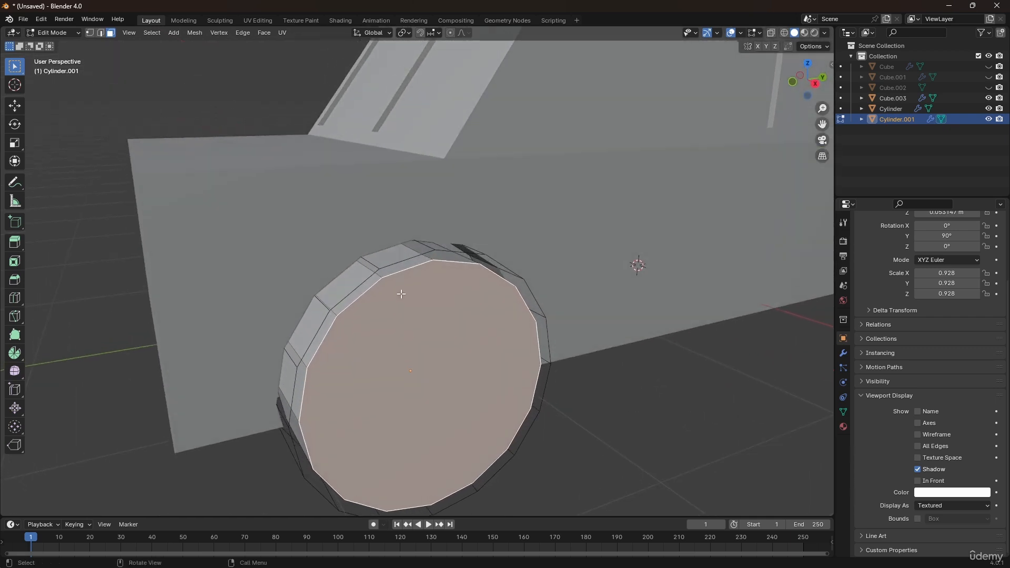
pyautogui.press('i')
pyautogui.click(525, 308)
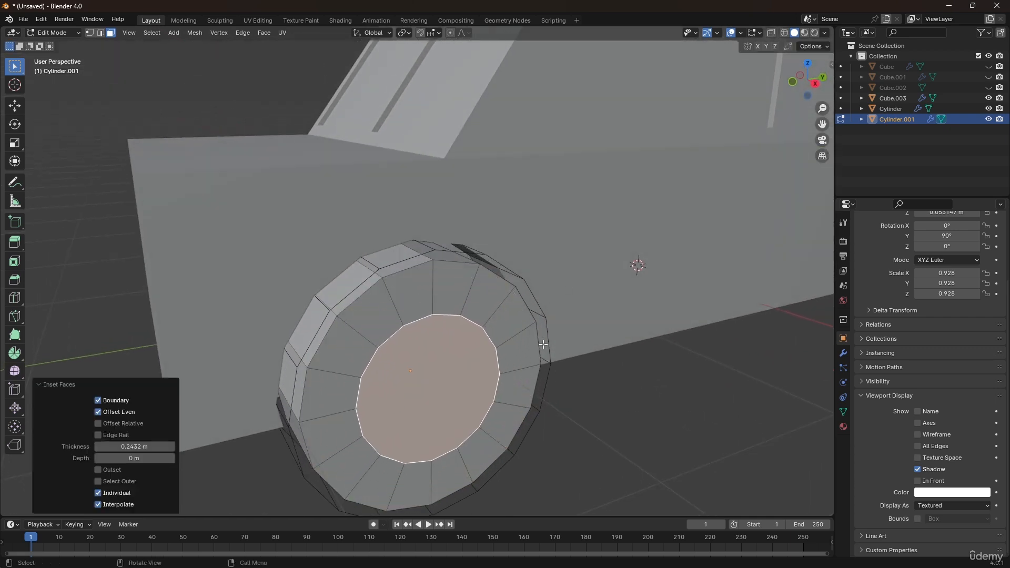
pyautogui.press('e')
pyautogui.click(532, 337)
# - Inset the recessed wheel face by about 0.202 m and extrude it outward about 0.17 m as a hub
pyautogui.press('i')
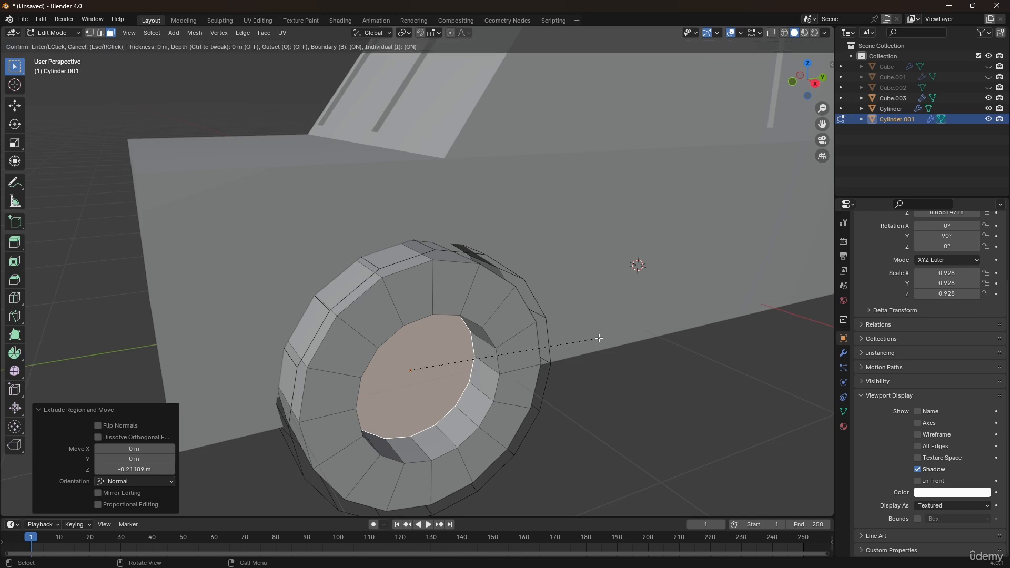
pyautogui.click(570, 347)
pyautogui.press('e')
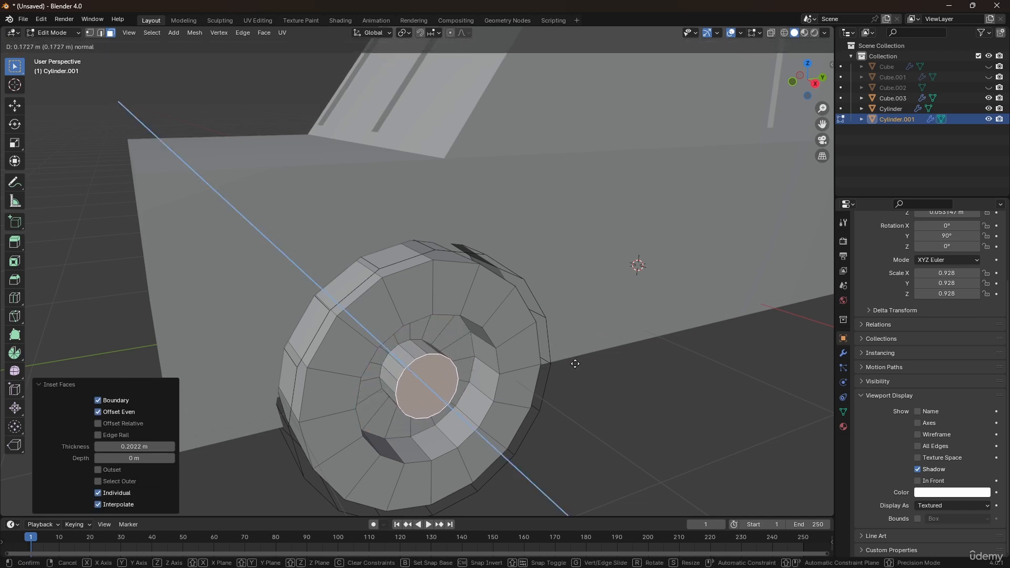
pyautogui.click(576, 364)
pyautogui.press('Tab')
# - In the car body's mesh, lower the hood's front top edge about 0.239 m along Z
pyautogui.scroll(-1, 576, 363)
pyautogui.moveTo(431, 329); pyautogui.dragTo(489, 295, button='middle')
pyautogui.scroll(-3, 479, 325)
pyautogui.click(389, 307)
pyautogui.press('Tab')
pyautogui.scroll(4, 389, 307)
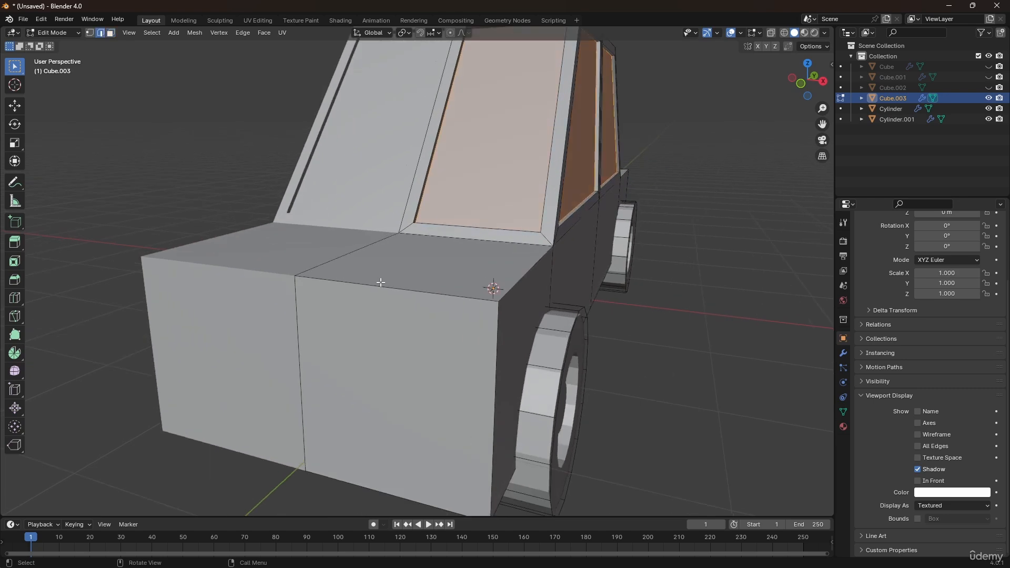
pyautogui.moveTo(388, 311); pyautogui.dragTo(390, 337, button='middle')
pyautogui.press('g')
pyautogui.press('z')
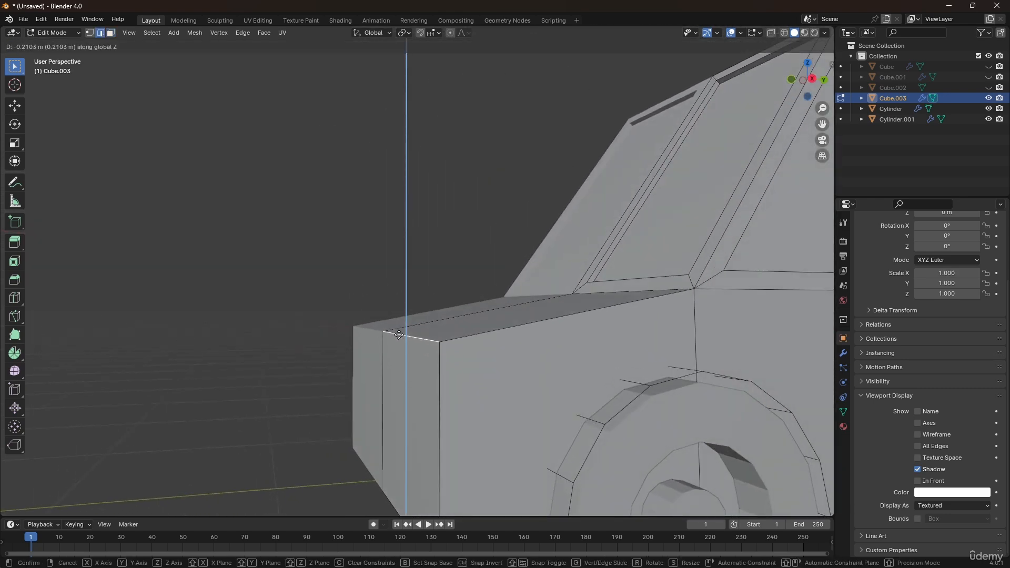
pyautogui.click(418, 349)
# - Bevel the hood's front edge with two segments
pyautogui.hotkey('ctrl', 'b')
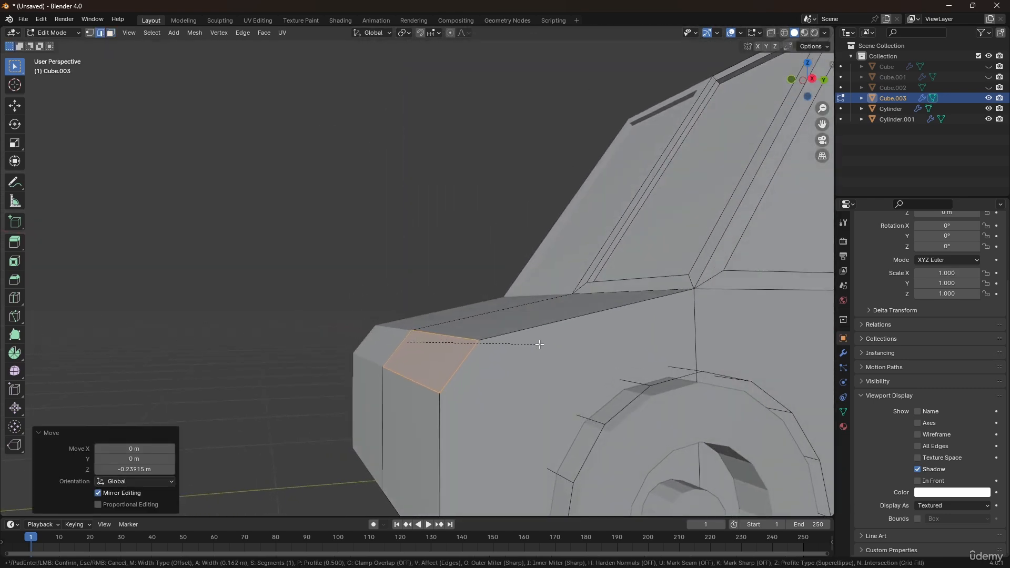
pyautogui.scroll(1, 542, 342)
pyautogui.click(553, 342)
pyautogui.moveTo(548, 343); pyautogui.dragTo(449, 336, button='middle')
# - Duplicate the body's front face in place, separate it into its own object, and select that object
pyautogui.hotkey('alt', 'a')
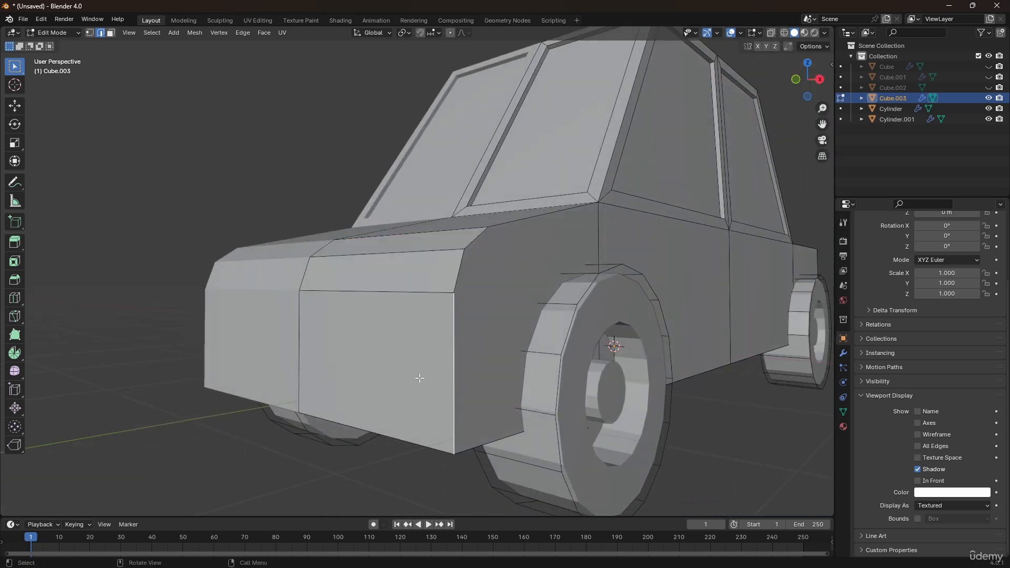
pyautogui.press('3')
pyautogui.click(395, 376)
pyautogui.hotkey('shift', 'd')
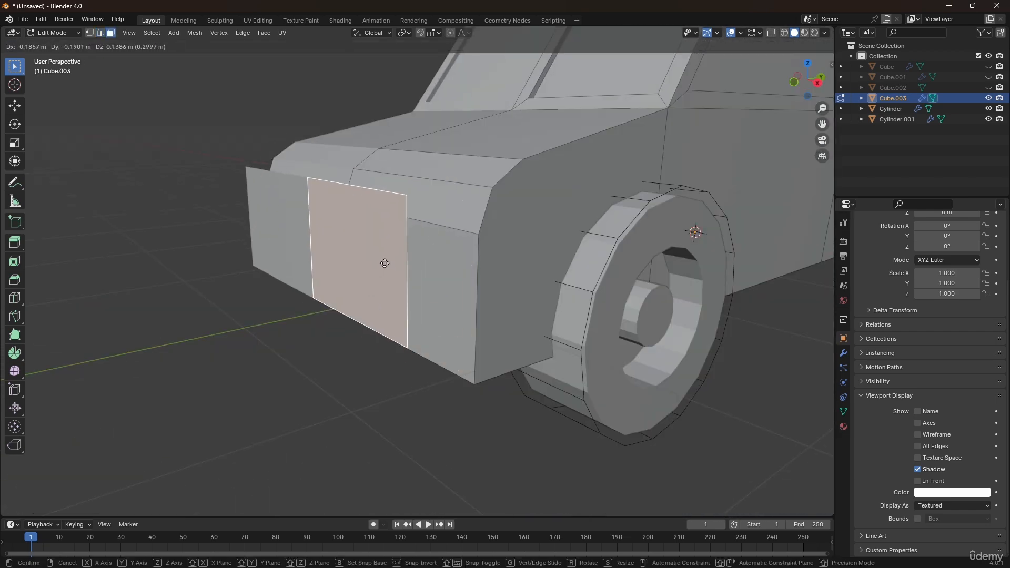
pyautogui.rightClick(389, 261)
pyautogui.press('p')
pyautogui.click(391, 260)
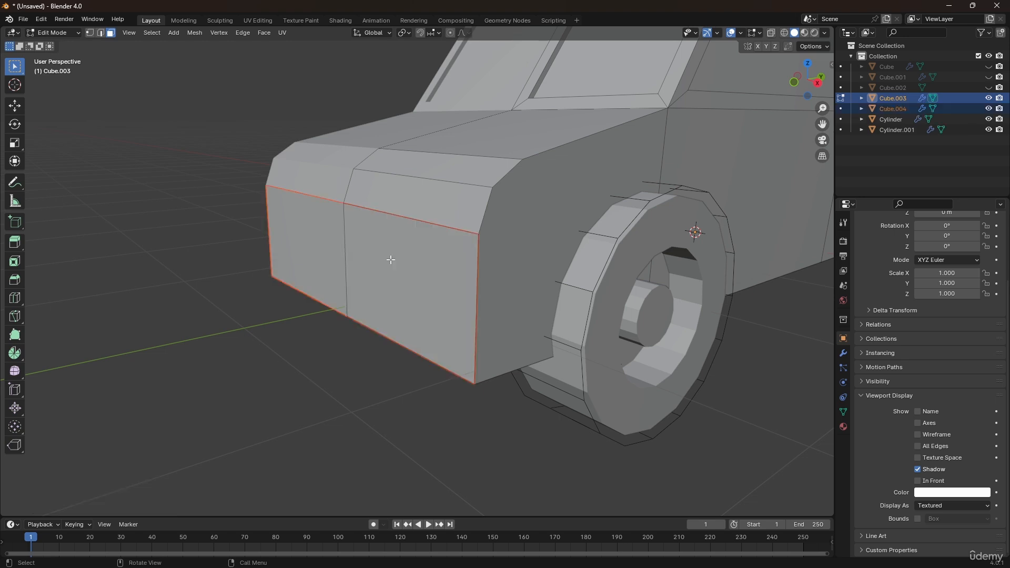
pyautogui.press('Tab')
pyautogui.click(432, 301)
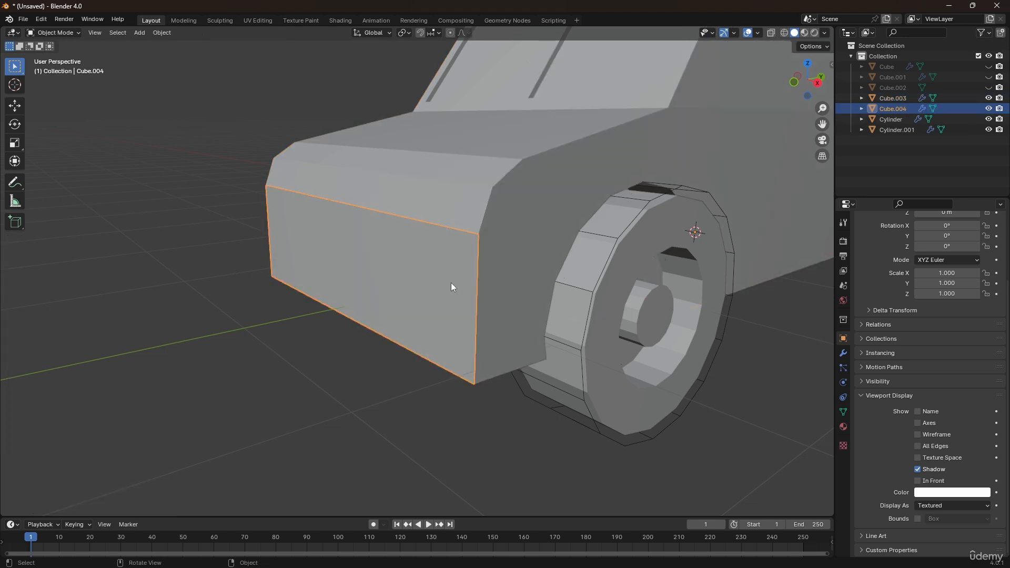
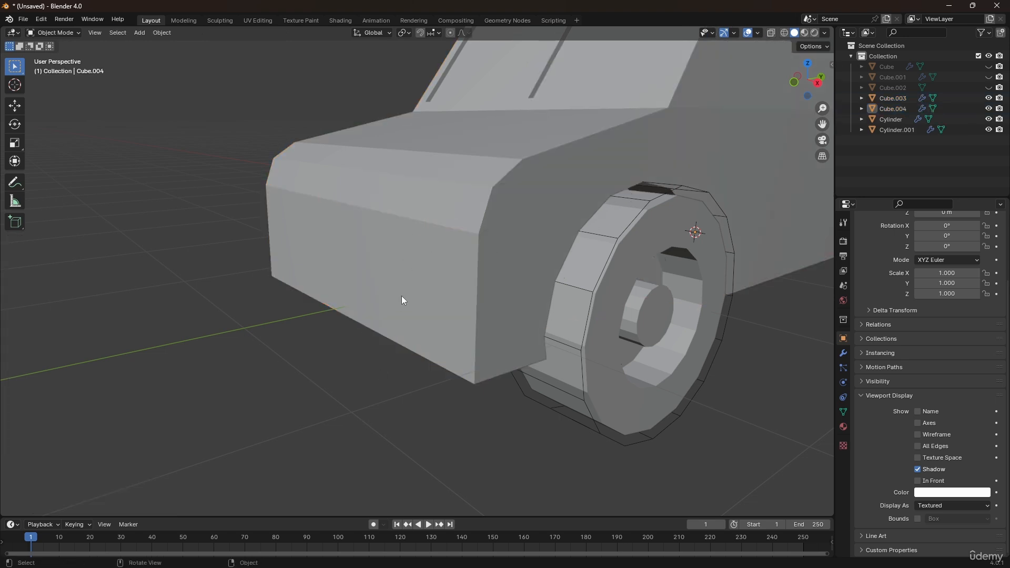
# - Scale the separated front panel's face to about 0.26 along Z
pyautogui.press('Tab')
pyautogui.moveTo(427, 329); pyautogui.dragTo(438, 309, button='middle')
pyautogui.press('a')
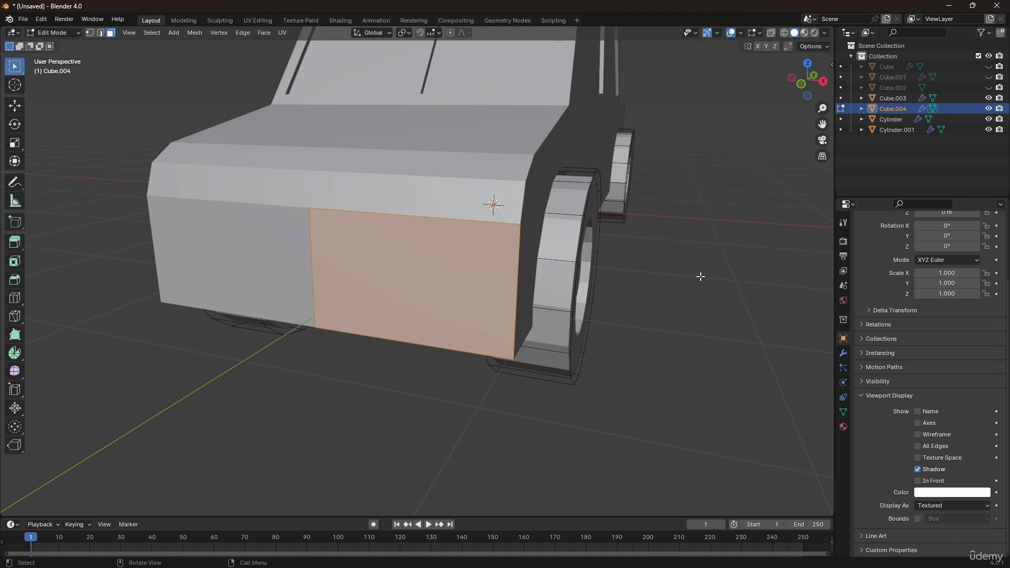
pyautogui.press('s')
pyautogui.press('z')
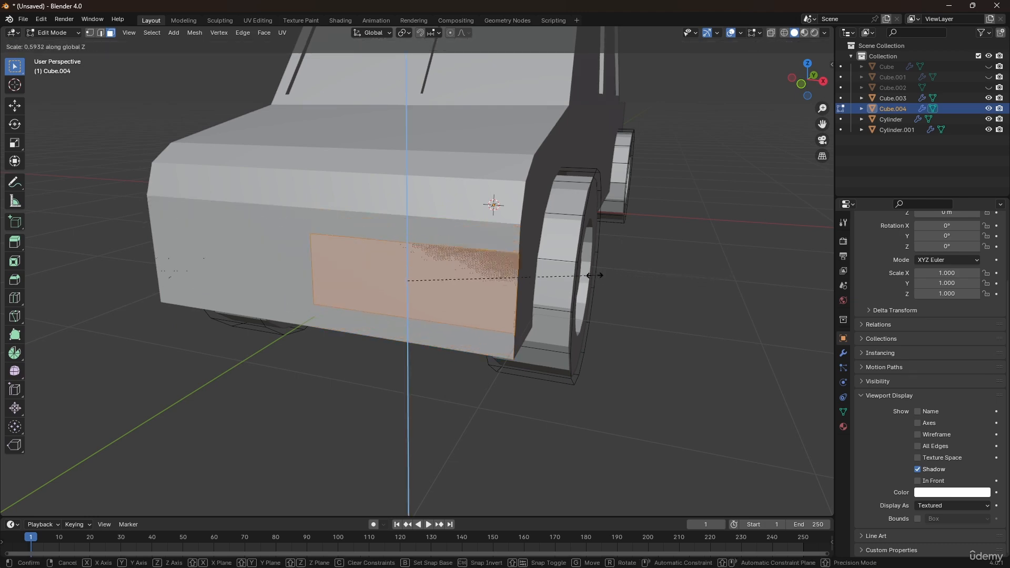
pyautogui.click(489, 275)
# - Lower the front strip about 0.217 m along Z and extrude it forward to form a bumper
pyautogui.press('g')
pyautogui.press('z')
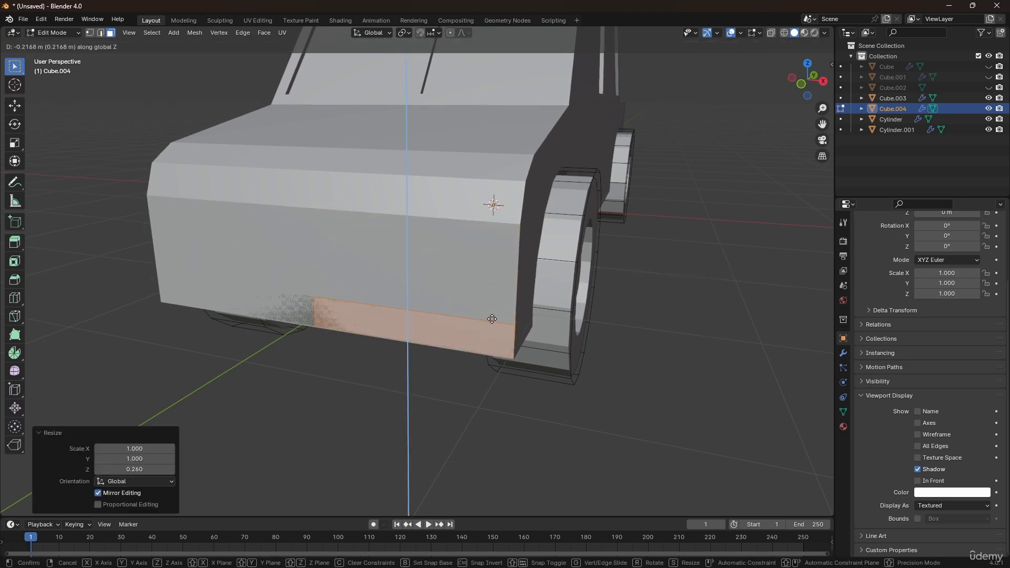
pyautogui.click(493, 310)
pyautogui.moveTo(494, 310); pyautogui.dragTo(452, 321, button='middle')
pyautogui.press('e')
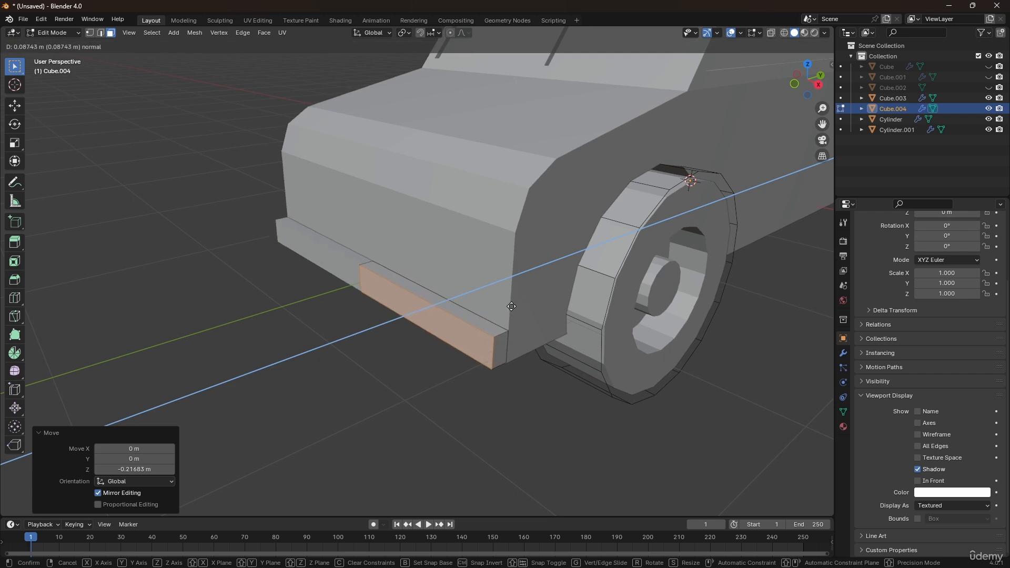
pyautogui.click(495, 317)
# - Duplicate the bumper block within the same mesh and raise the copy about 0.343 m along Z
pyautogui.hotkey('shift', 'd')
pyautogui.moveTo(494, 318); pyautogui.dragTo(497, 310, button='middle')
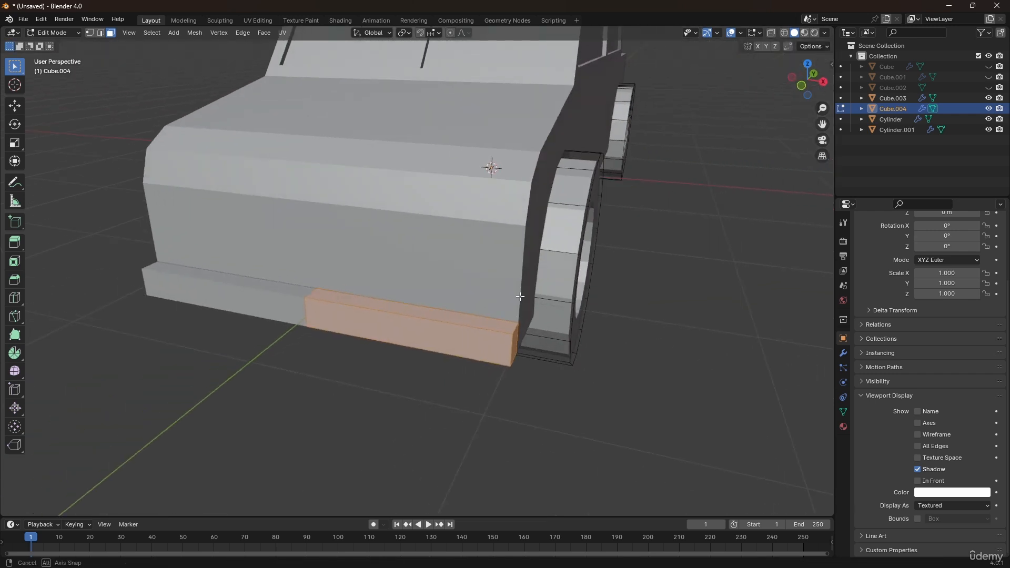
pyautogui.press('z')
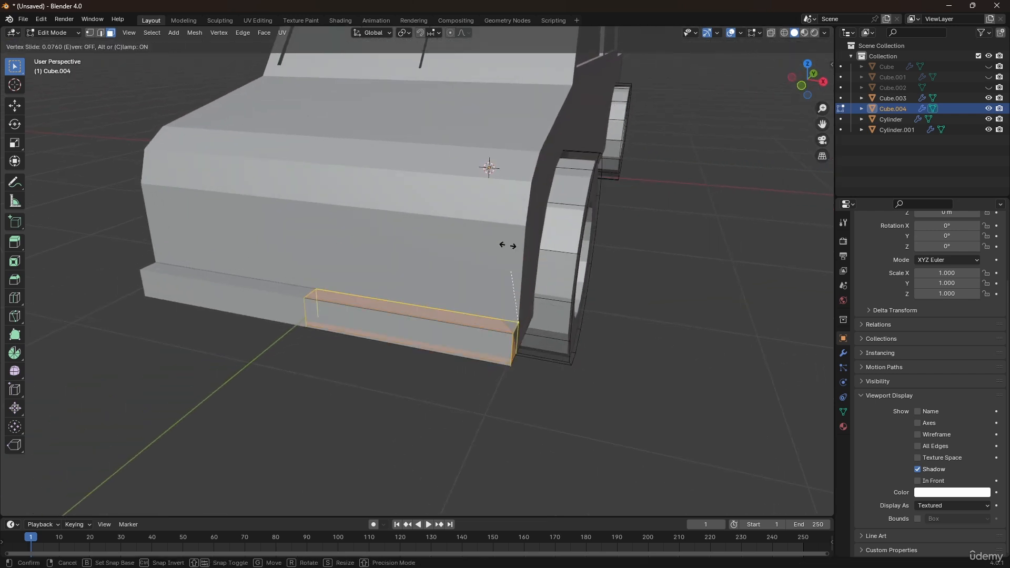
pyautogui.click(505, 244)
pyautogui.press('g')
pyautogui.press('z')
pyautogui.click(533, 200)
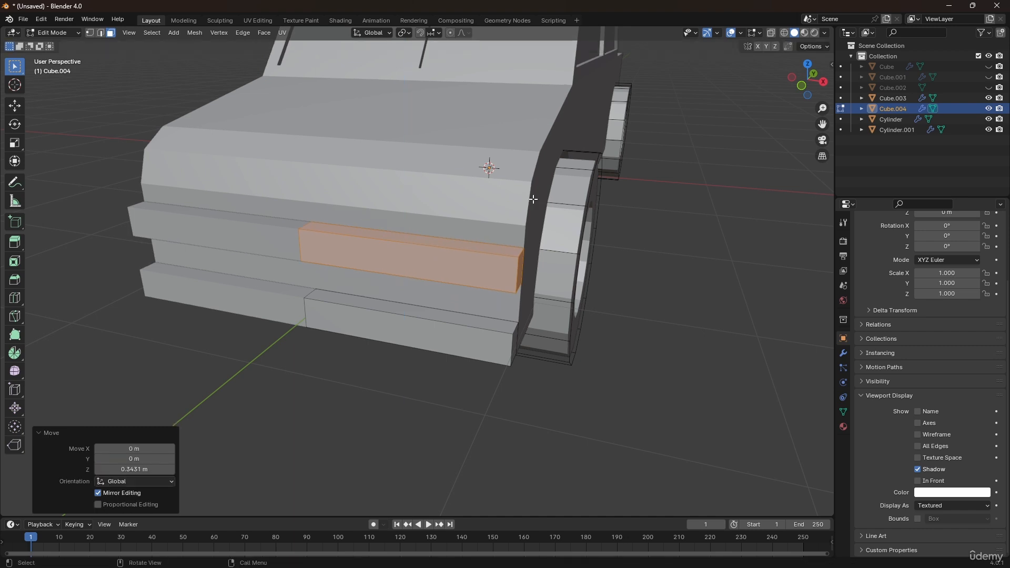
# - Move the upper block's inner end vertices outward along X, shortening it into a headlight
pyautogui.click(844, 354)
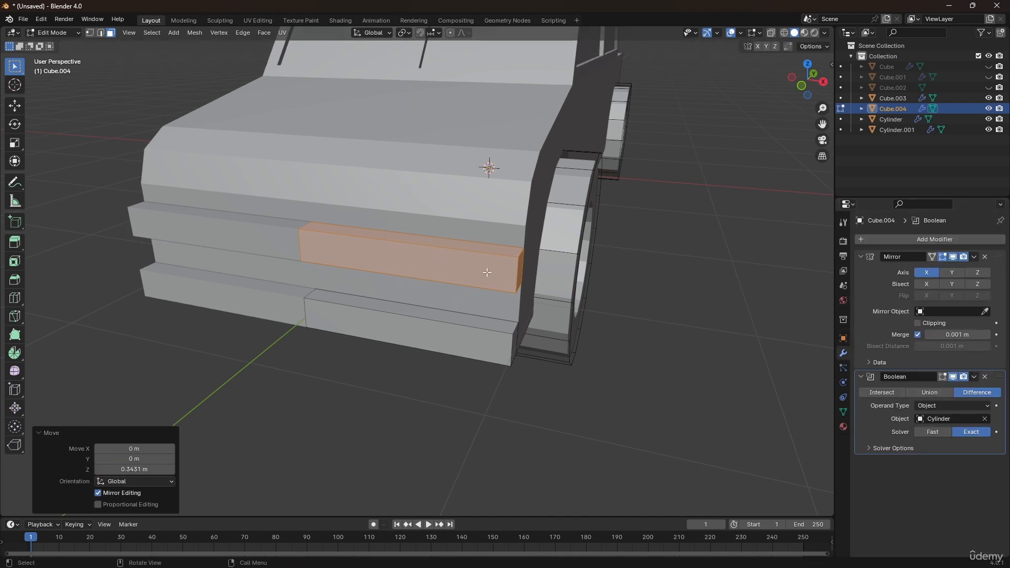
pyautogui.moveTo(345, 225); pyautogui.dragTo(367, 230, button='middle')
pyautogui.hotkey('alt', 'z')
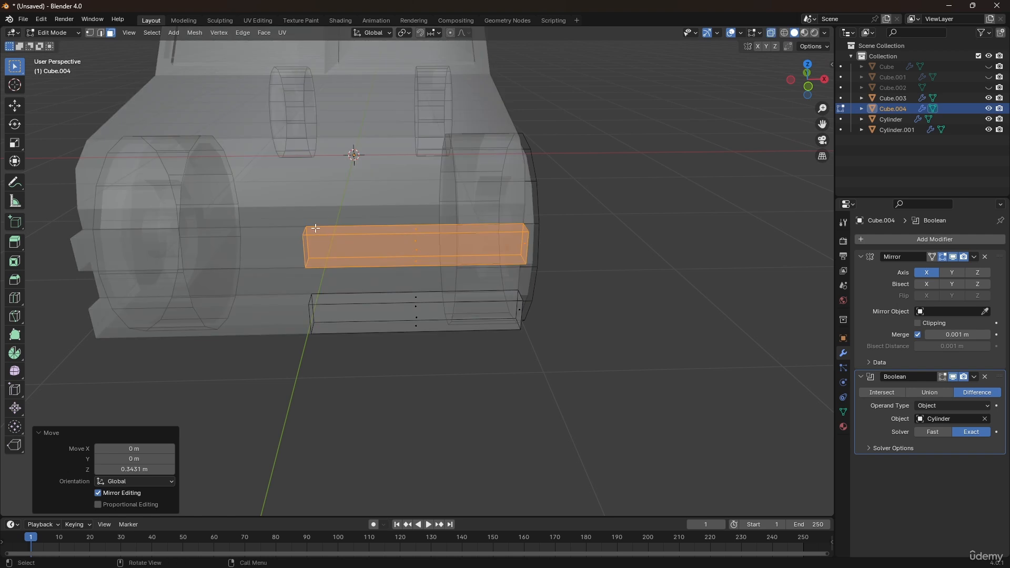
pyautogui.press('1')
pyautogui.moveTo(261, 212); pyautogui.dragTo(334, 273)
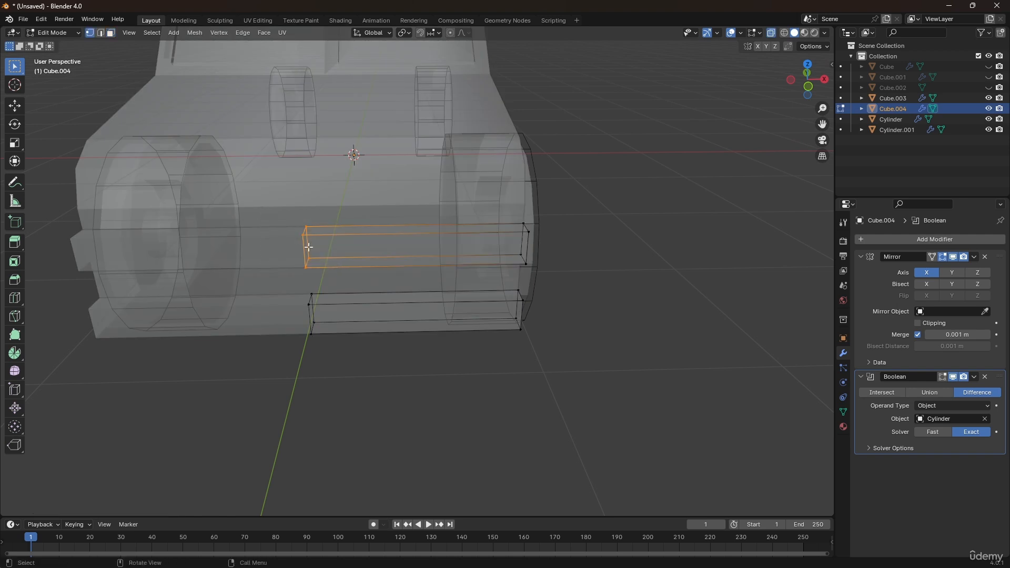
pyautogui.hotkey('alt', 'z')
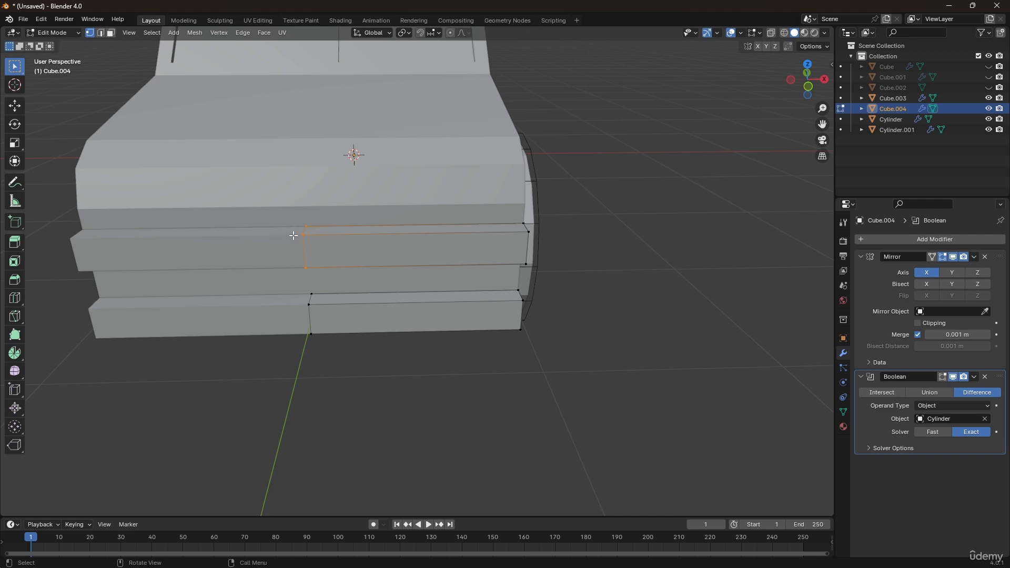
pyautogui.press('g')
pyautogui.press('x')
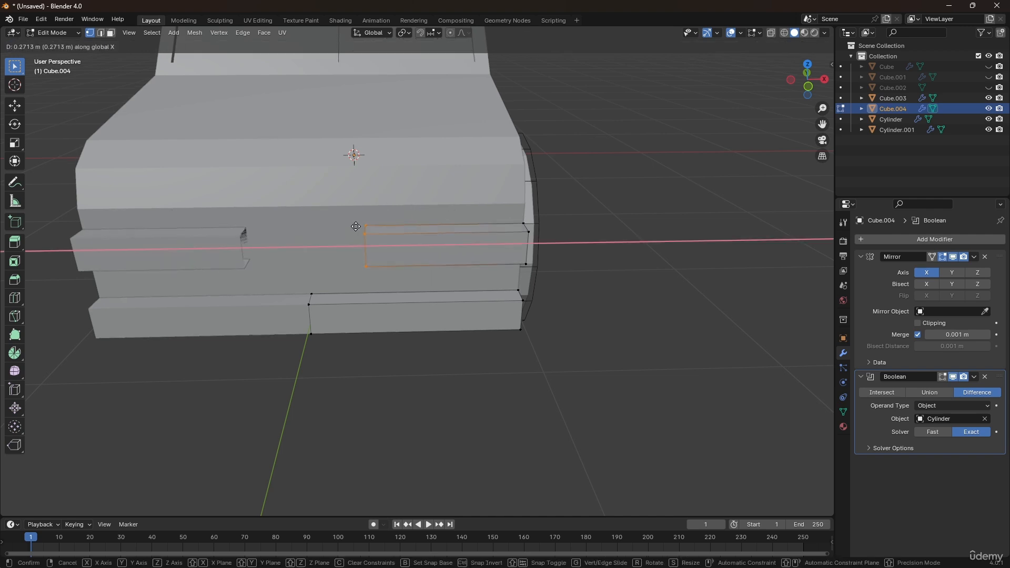
pyautogui.click(434, 234)
pyautogui.moveTo(432, 235); pyautogui.dragTo(313, 248, button='middle')
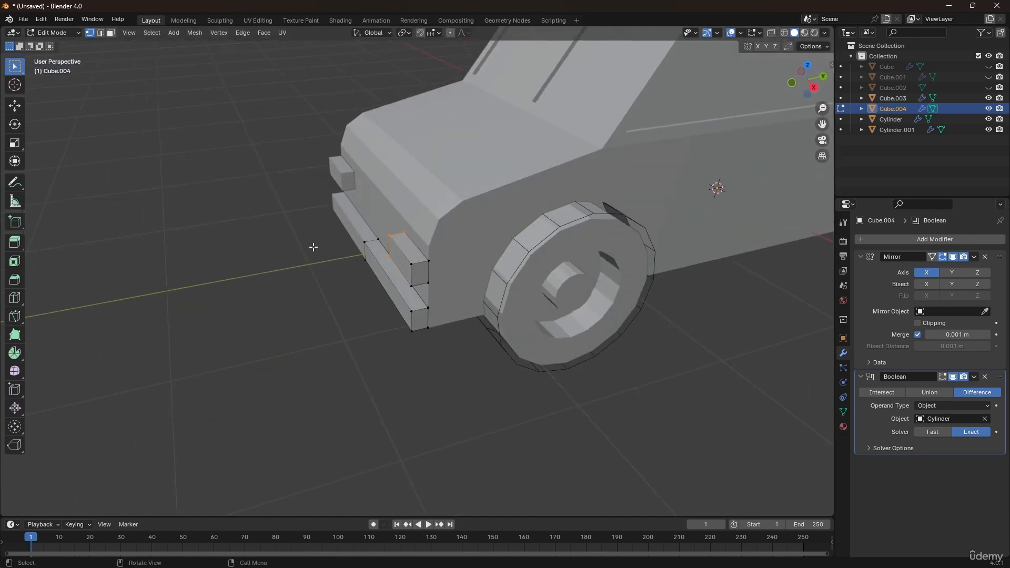
# - In Object Mode, duplicate the bumper and headlight object about 7.04 m along Y to the car's rear
pyautogui.press('Tab')
pyautogui.scroll(-2, 460, 248)
pyautogui.moveTo(460, 249); pyautogui.dragTo(458, 222, button='middle')
pyautogui.moveTo(746, 192); pyautogui.dragTo(415, 223, button='middle')
pyautogui.hotkey('shift', 'd')
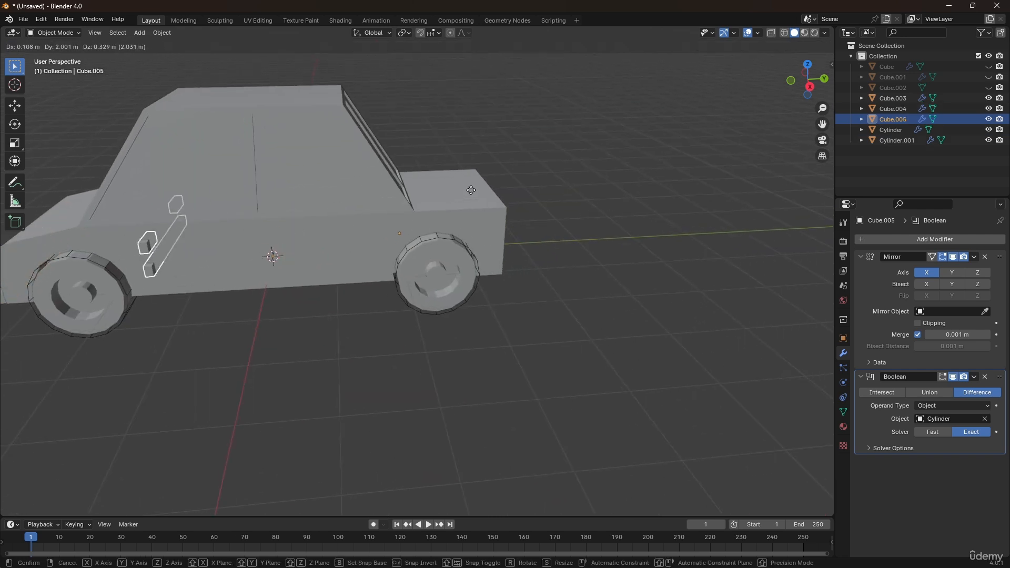
pyautogui.press('y')
pyautogui.click(762, 174)
pyautogui.scroll(1, 598, 194)
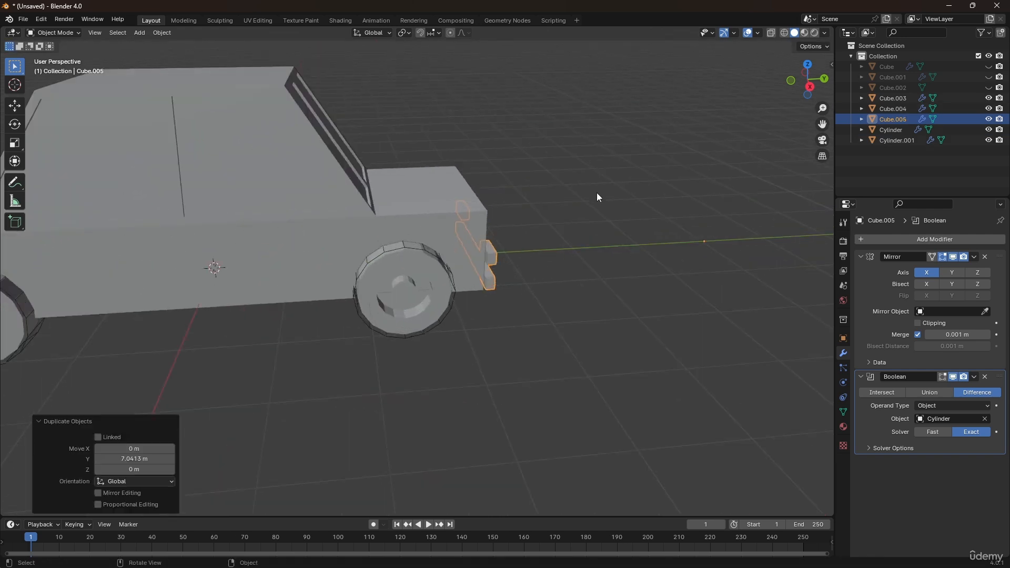
pyautogui.moveTo(597, 192); pyautogui.dragTo(605, 296, button='middle')
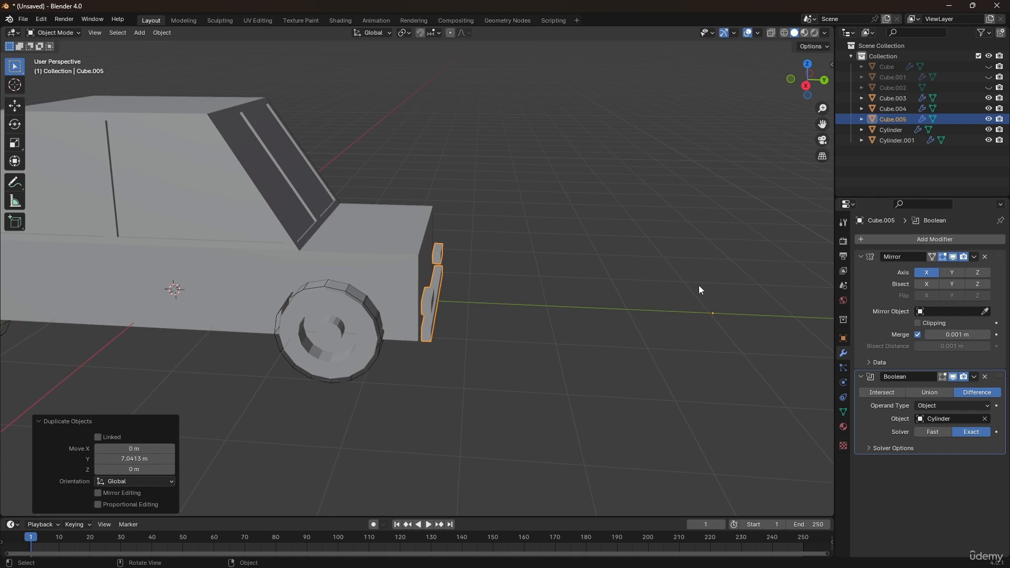
# - Set the origin of the rear bumper and light copy to its geometry
pyautogui.click(15, 105)
pyautogui.click(15, 70)
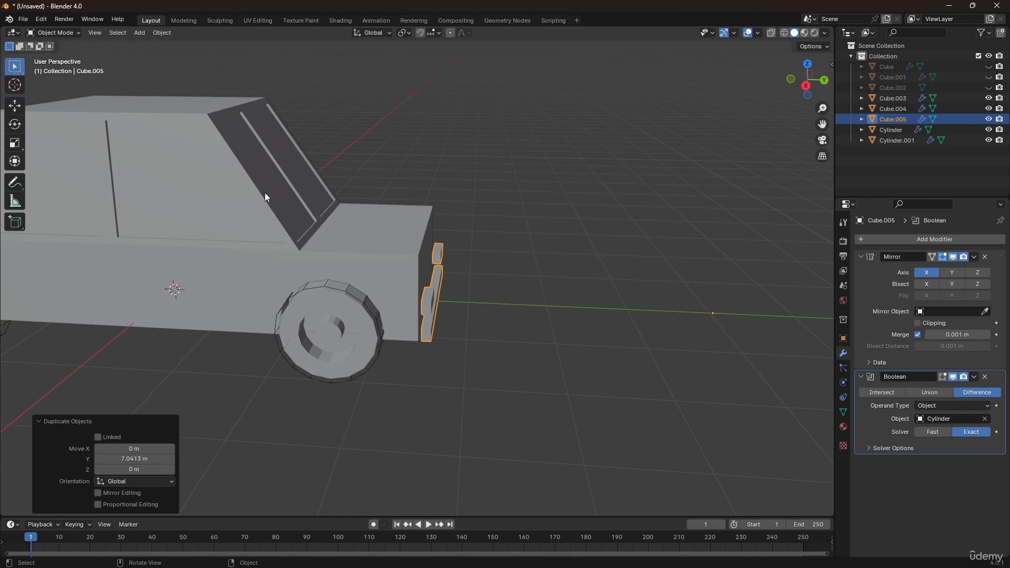
pyautogui.rightClick(429, 259)
pyautogui.moveTo(404, 304)
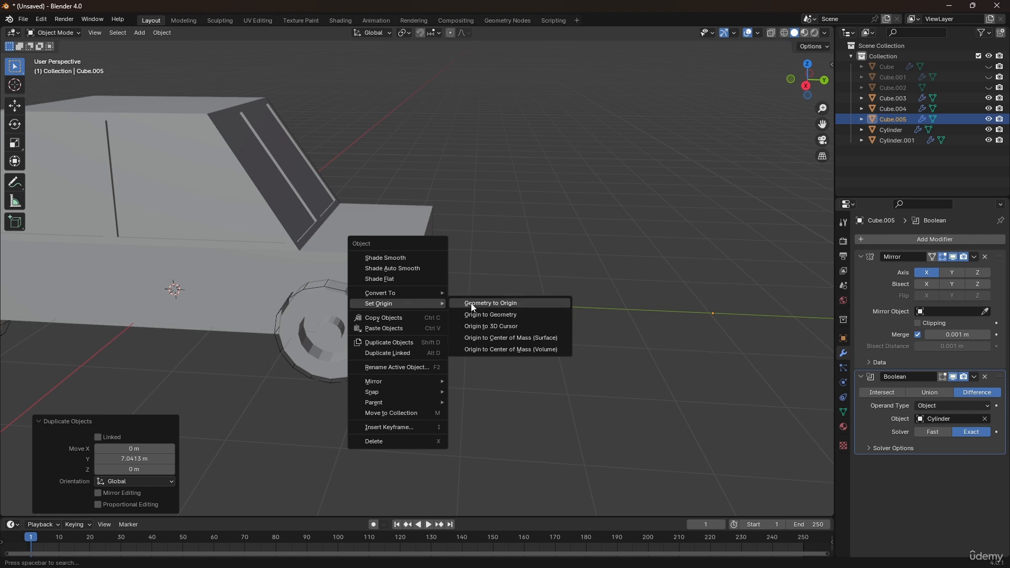
pyautogui.click(492, 318)
pyautogui.scroll(3, 443, 316)
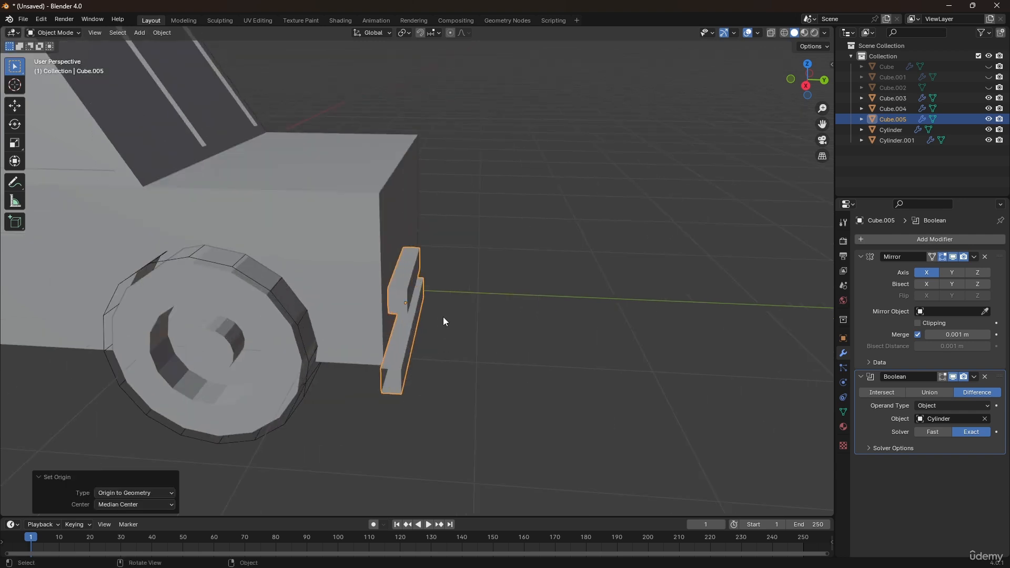
# - Examine the rear bumper and light copy's mesh in Edit Mode, including the faces at its outer end
pyautogui.moveTo(443, 317); pyautogui.dragTo(406, 394, button='middle')
pyautogui.press('Tab')
pyautogui.scroll(2, 441, 299)
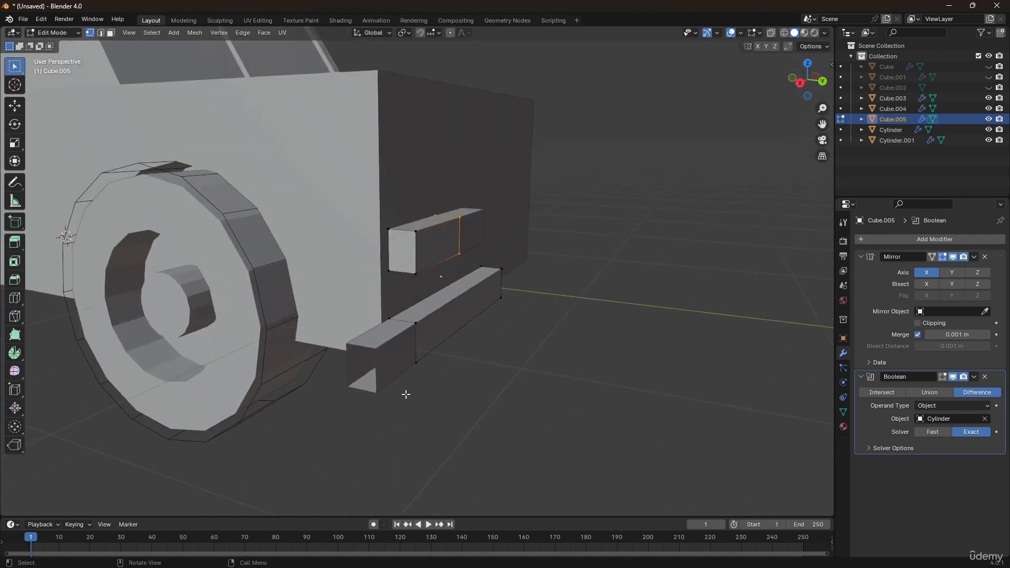
pyautogui.press('a')
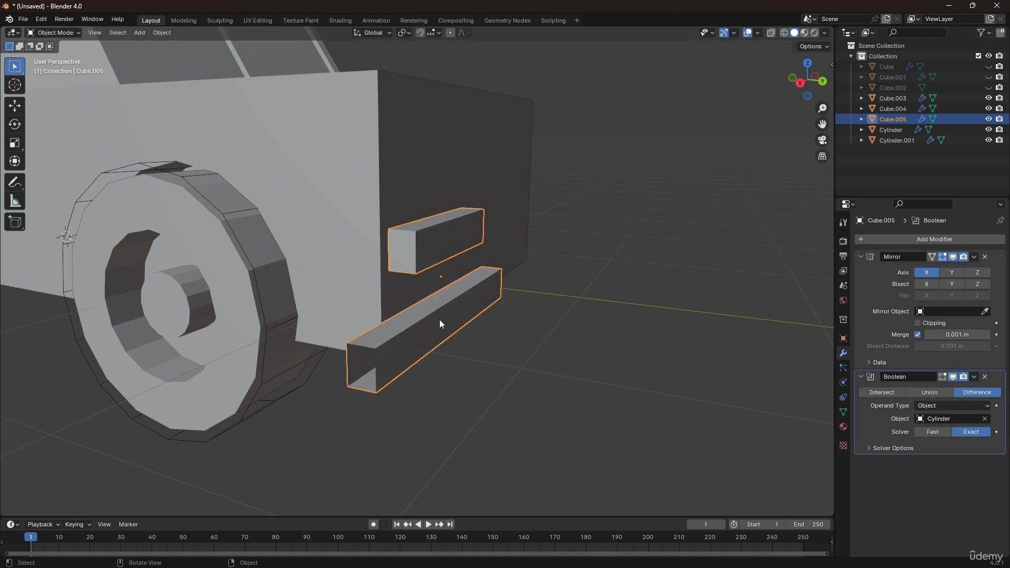
pyautogui.moveTo(440, 320); pyautogui.dragTo(387, 366, button='middle')
pyautogui.scroll(-3, 387, 365)
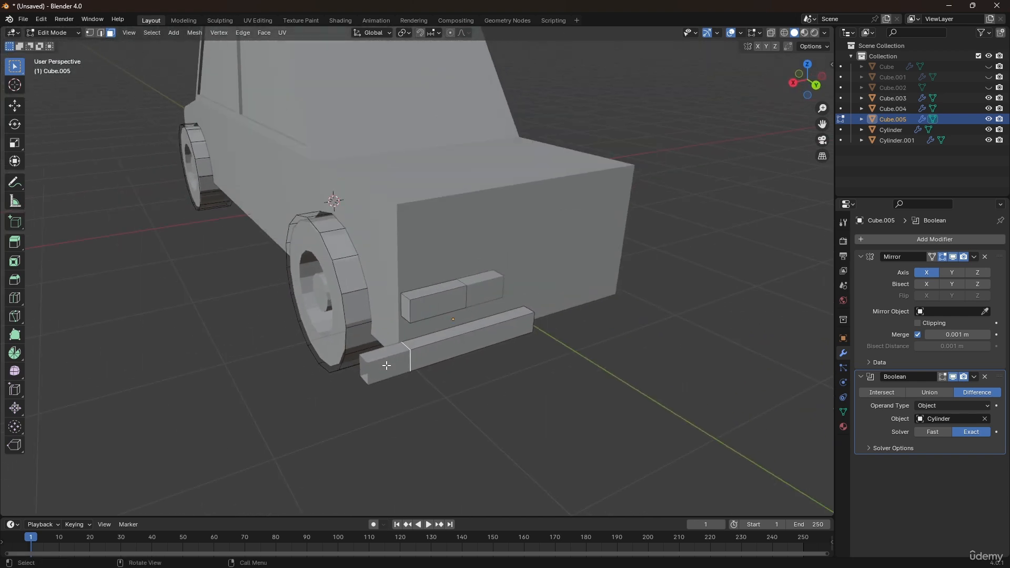
pyautogui.press('Tab')
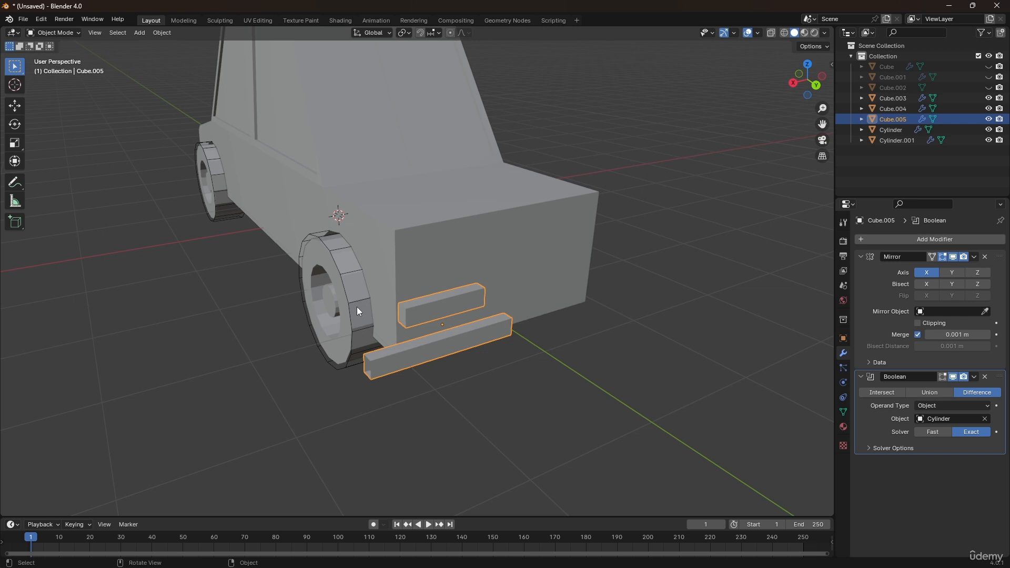
# - Delete the rear bumper and light copy from the scene
pyautogui.scroll(2, 456, 355)
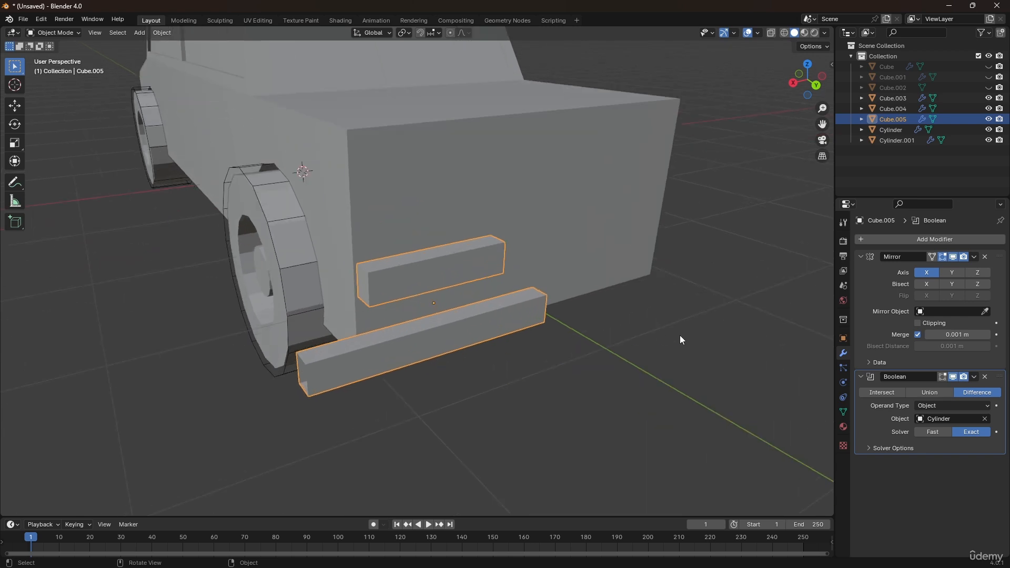
pyautogui.click(930, 323)
pyautogui.moveTo(579, 263); pyautogui.dragTo(462, 254, button='middle')
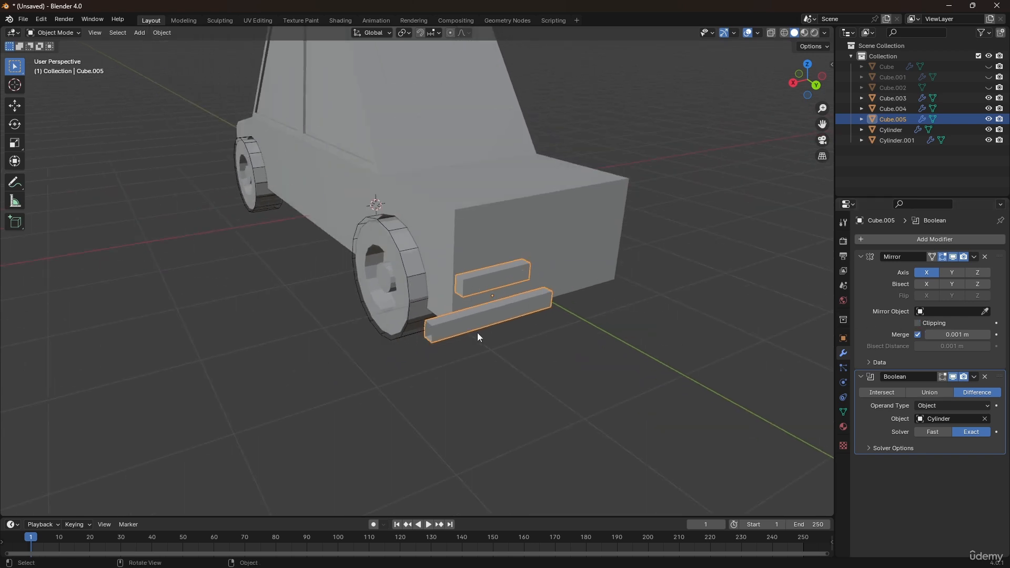
pyautogui.scroll(3, 468, 315)
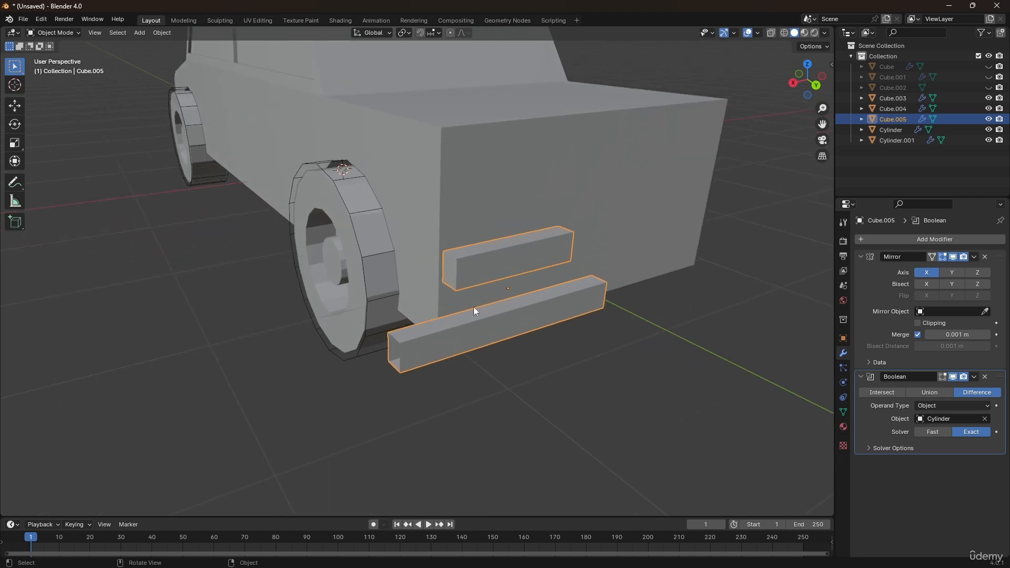
pyautogui.press('Delete')
pyautogui.scroll(-3, 368, 235)
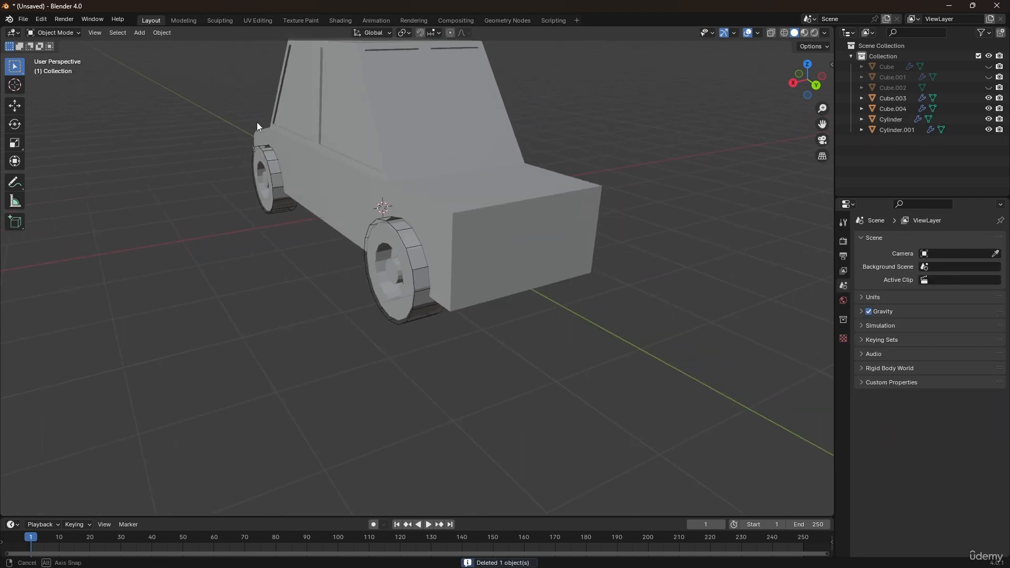
# - Separate the front bumper and headlight mesh by loose parts so the headlights become their own object
pyautogui.moveTo(257, 122); pyautogui.dragTo(380, 309, button='middle')
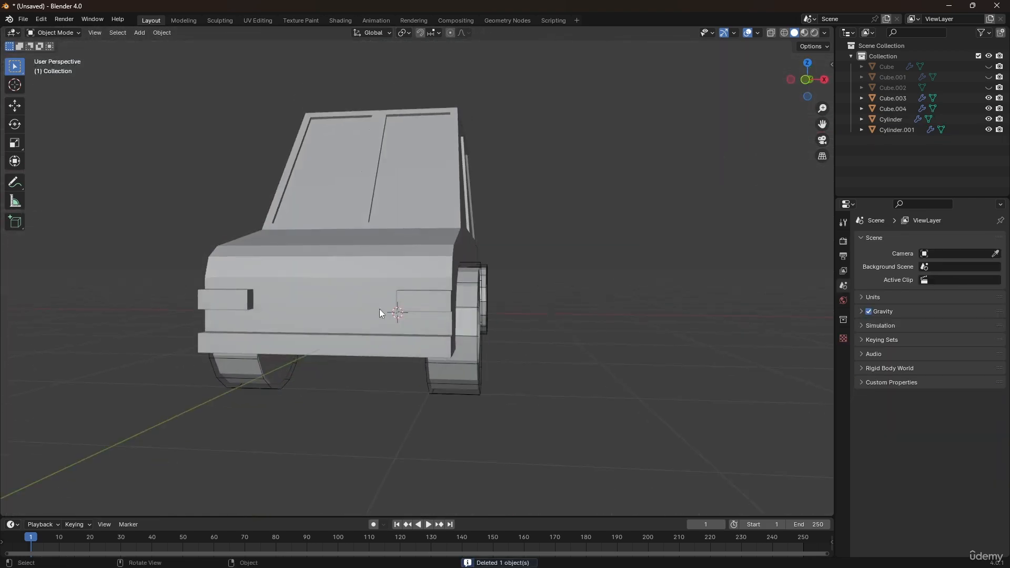
pyautogui.click(366, 342)
pyautogui.scroll(3, 365, 342)
pyautogui.moveTo(365, 343); pyautogui.dragTo(411, 311, button='middle')
pyautogui.press('Tab')
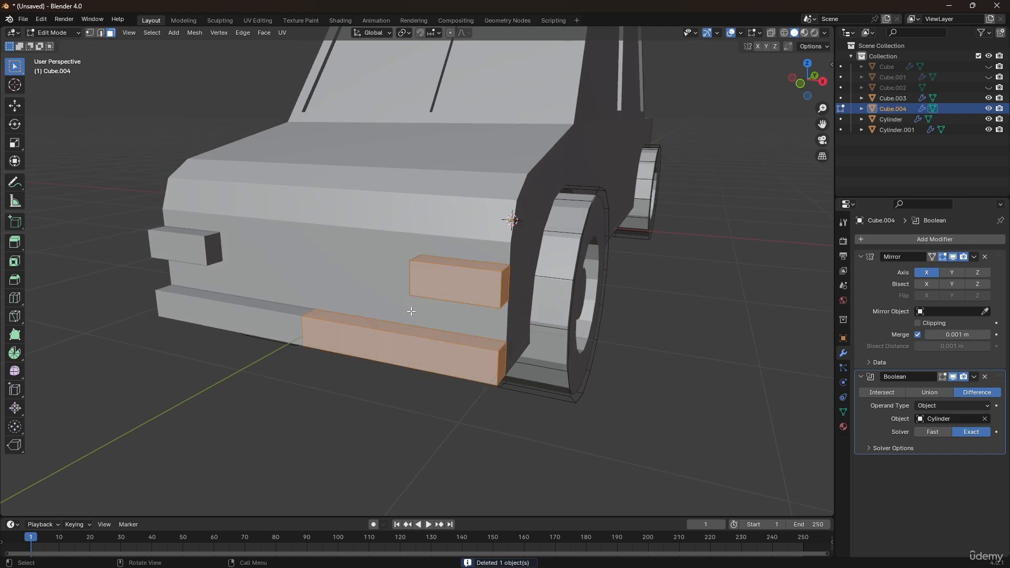
pyautogui.press('p')
pyautogui.click(366, 312)
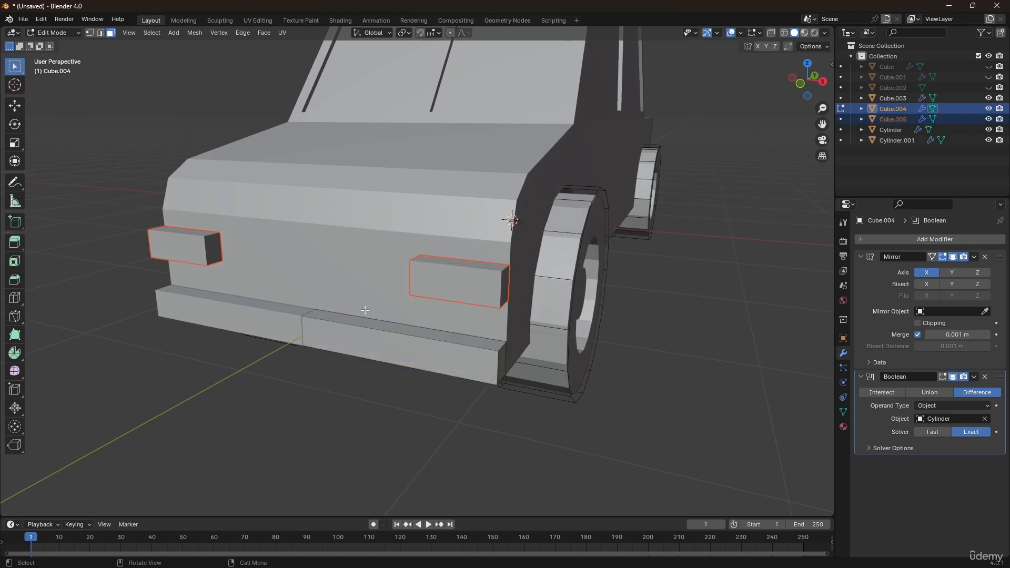
pyautogui.press('Tab')
pyautogui.click(381, 391)
pyautogui.click(450, 296)
pyautogui.click(432, 334)
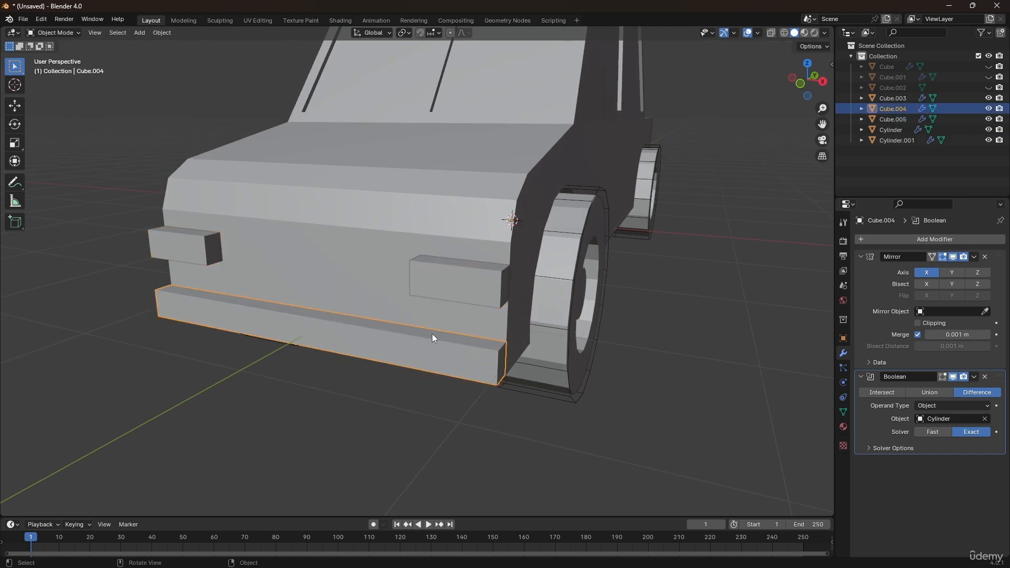
# - Duplicate the front bumper and headlight objects together and move the copies about 7 m along Y to the car's rear
pyautogui.hotkey('ctrl', 'z')
pyautogui.keyDown('shift'); pyautogui.click(438, 342); pyautogui.keyUp('shift')
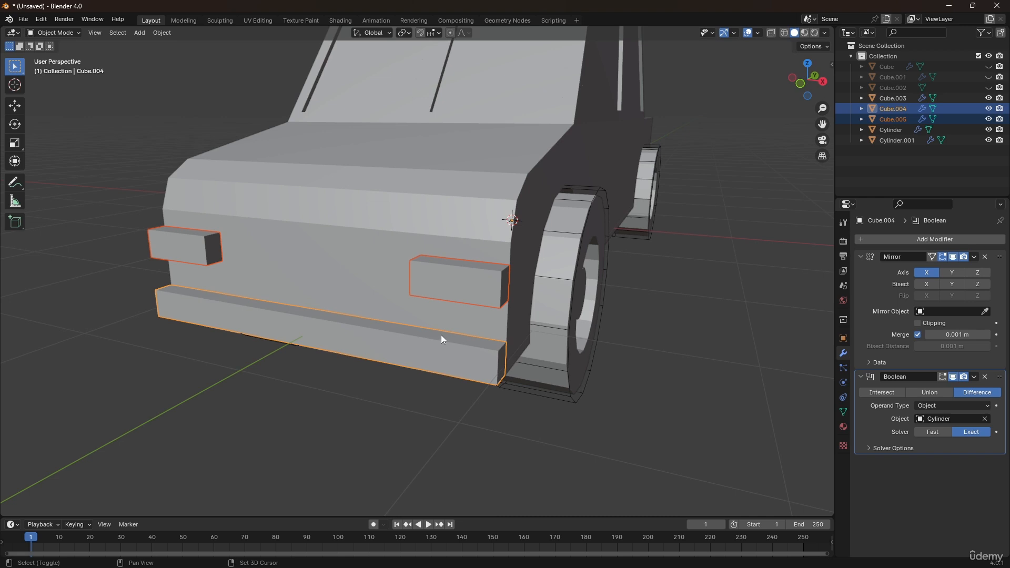
pyautogui.hotkey('alt', 'a')
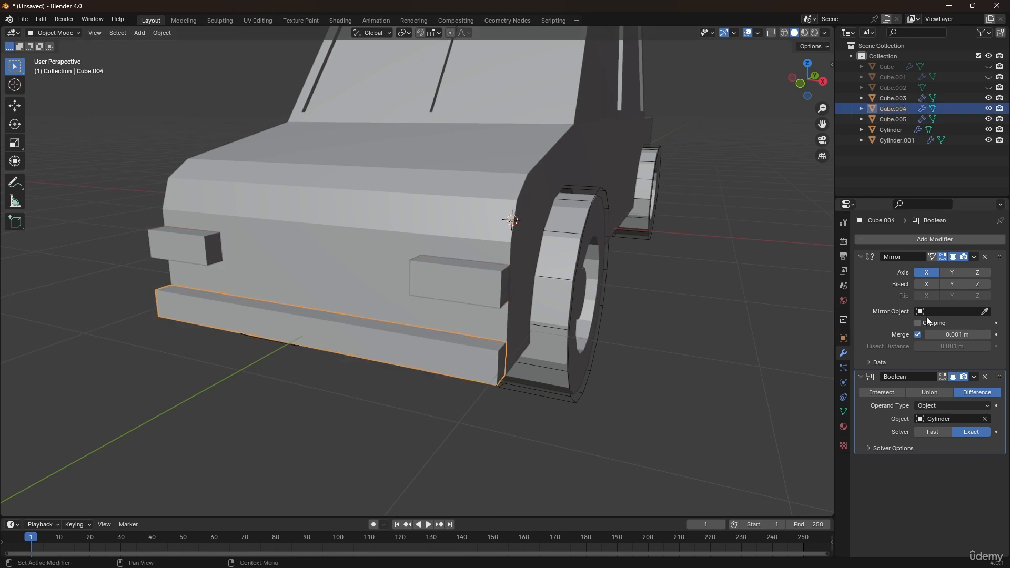
pyautogui.keyDown('shift'); pyautogui.click(469, 270); pyautogui.keyUp('shift')
pyautogui.scroll(-5, 469, 268)
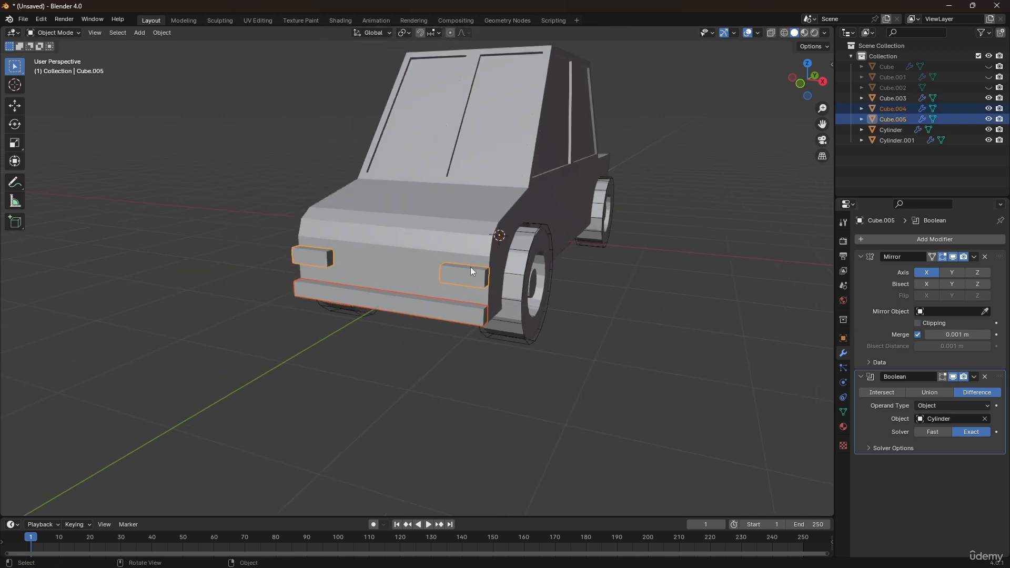
pyautogui.moveTo(470, 267); pyautogui.dragTo(399, 213, button='middle')
pyautogui.hotkey('shift', 'd')
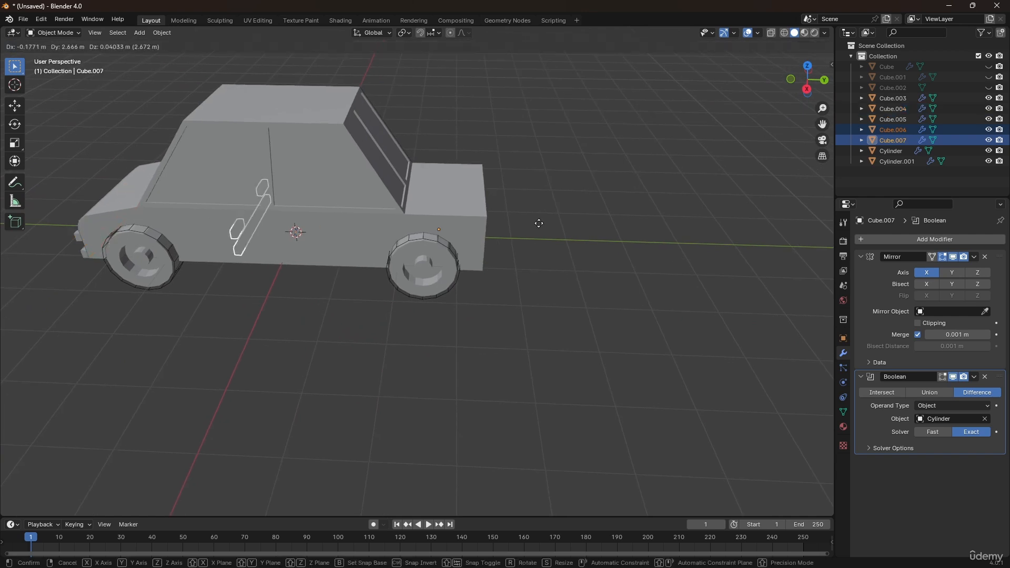
pyautogui.rightClick(591, 215)
pyautogui.press('g')
pyautogui.press('y')
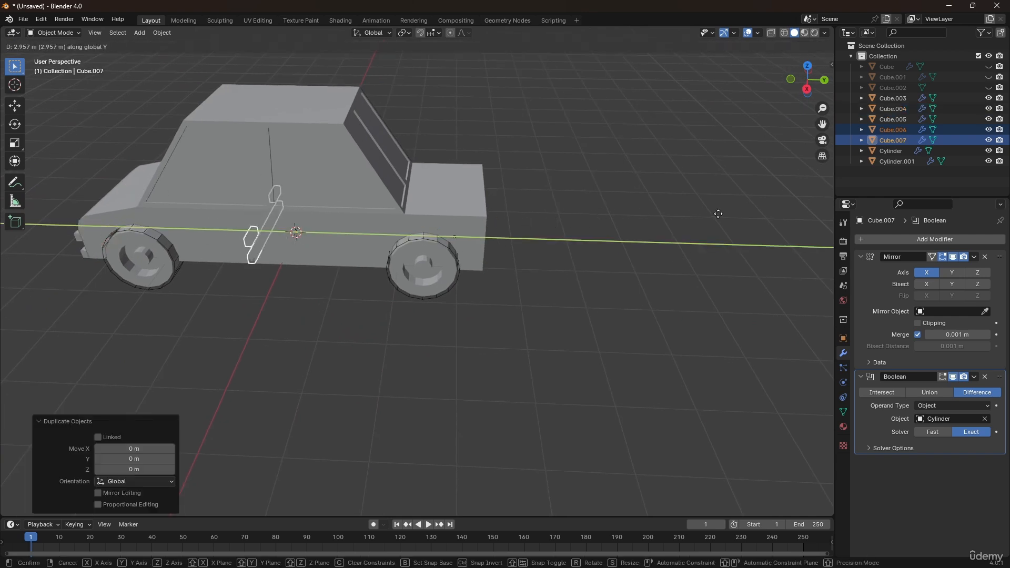
pyautogui.click(102, 221)
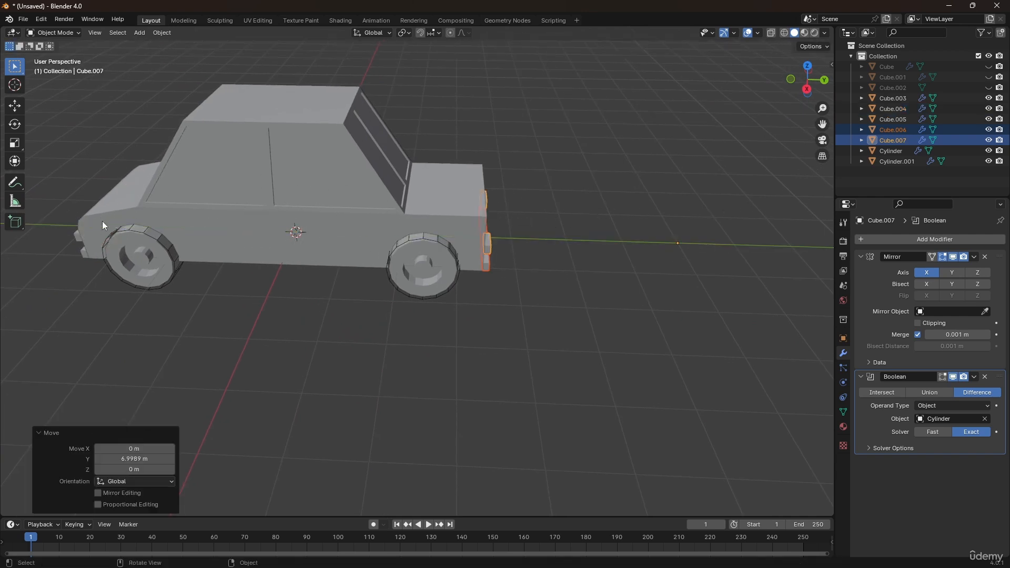
# - Lower the car body's rear top trunk edge about 0.086 m along Z and adjust its position along Y
pyautogui.moveTo(102, 221); pyautogui.dragTo(431, 187, button='middle')
pyautogui.click(595, 255)
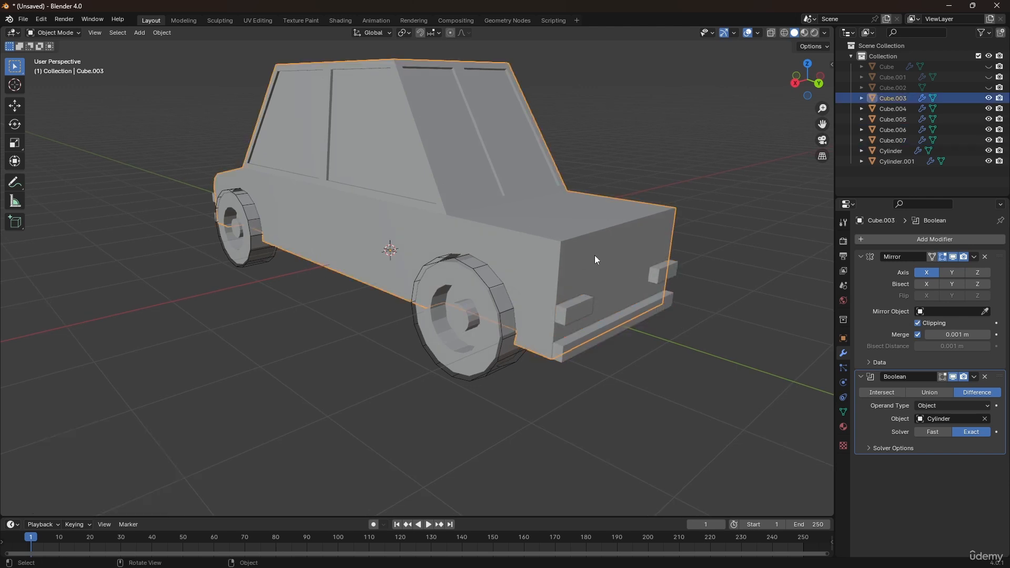
pyautogui.press('Tab')
pyautogui.press('g')
pyautogui.press('z')
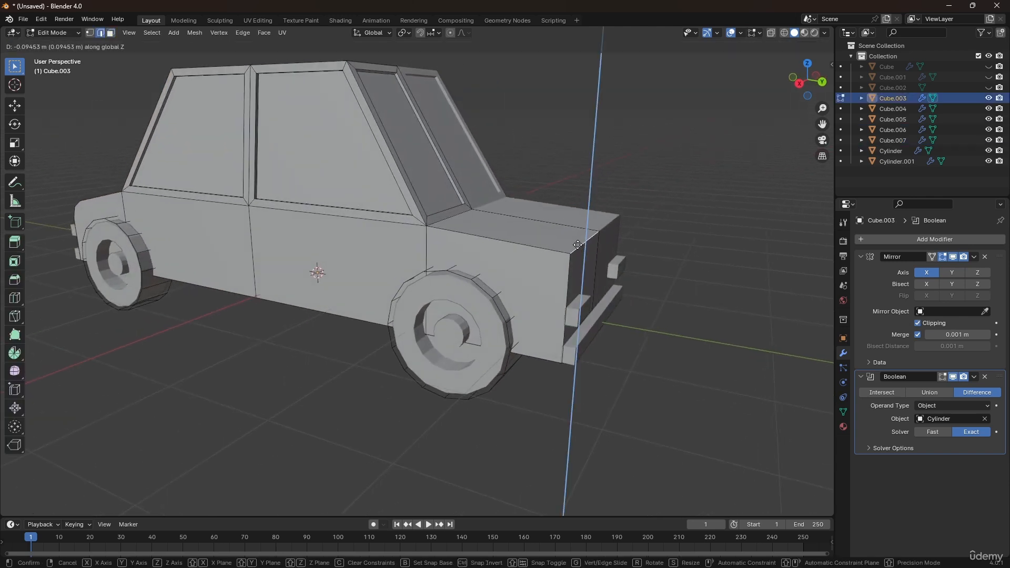
pyautogui.click(606, 248)
pyautogui.press('g')
pyautogui.press('y')
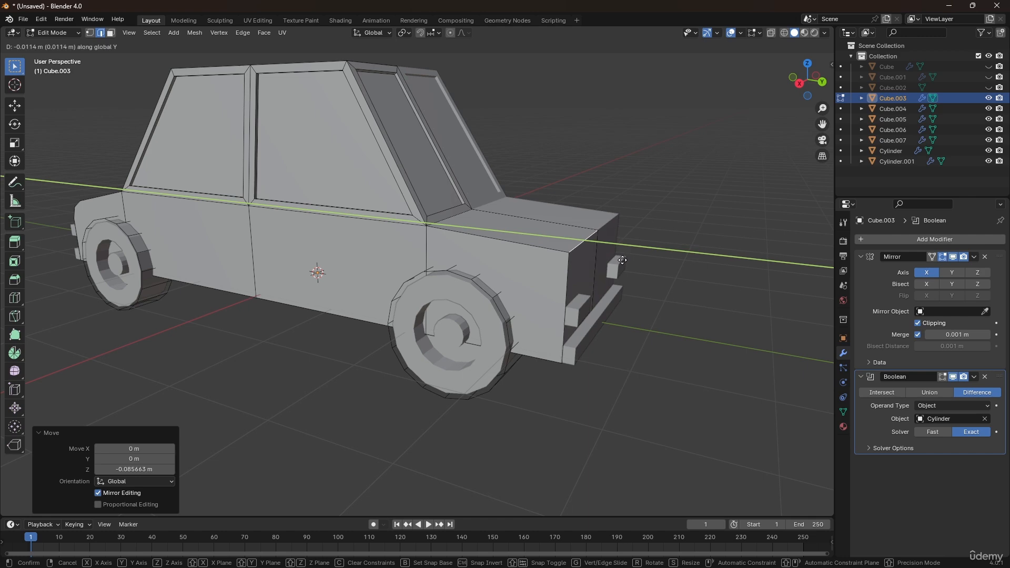
pyautogui.click(625, 261)
pyautogui.press('Tab')
pyautogui.hotkey('alt', 'a')
# - Bevel the car body's rear top trunk edge with two segments
pyautogui.moveTo(378, 257); pyautogui.dragTo(417, 259, button='middle')
pyautogui.click(418, 259)
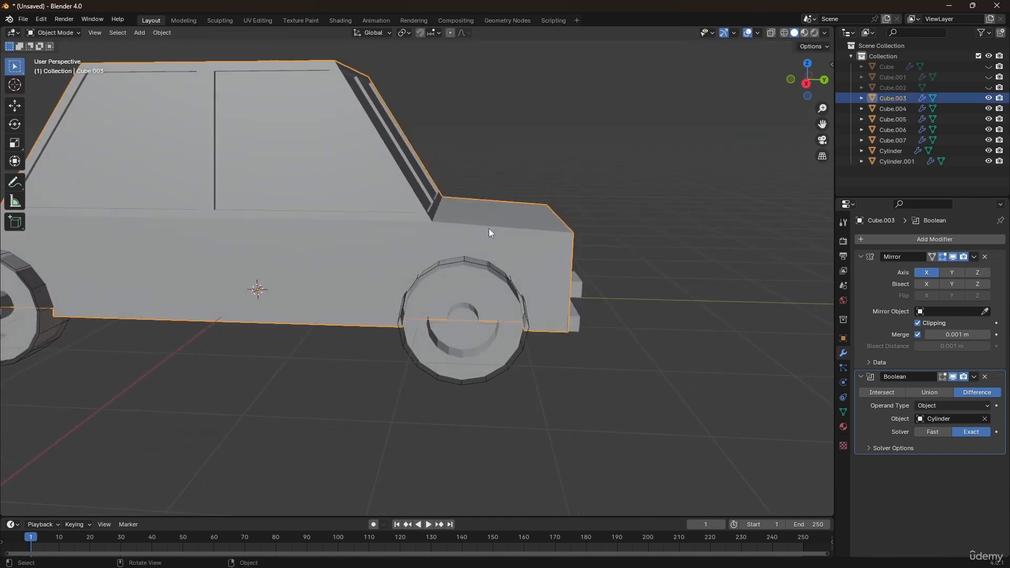
pyautogui.press('Tab')
pyautogui.moveTo(488, 228); pyautogui.dragTo(595, 221, button='middle')
pyautogui.hotkey('ctrl', 'b')
pyautogui.click(624, 215)
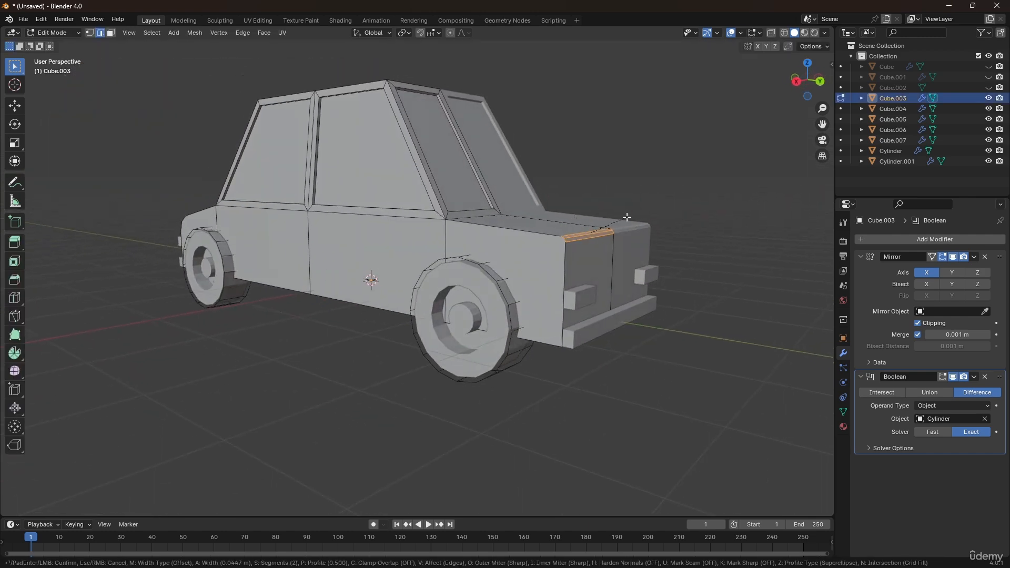
pyautogui.press('Tab')
pyautogui.hotkey('alt', 'a')
# - Add a Build modifier to the car body and set its start frame to -112
pyautogui.moveTo(316, 361); pyautogui.dragTo(398, 225, button='middle')
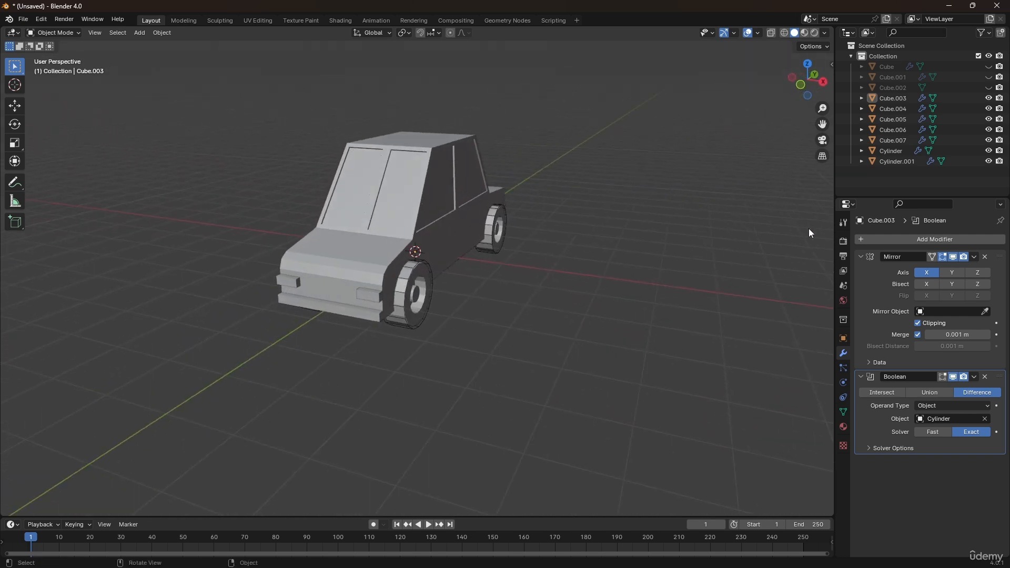
pyautogui.click(897, 240)
pyautogui.moveTo(889, 240)
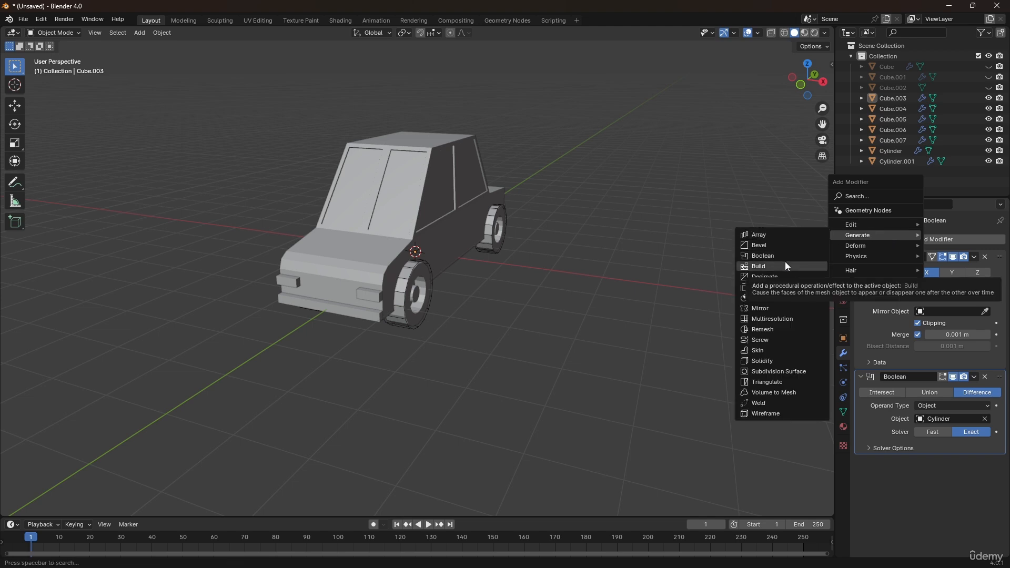
pyautogui.click(893, 98)
pyautogui.click(902, 240)
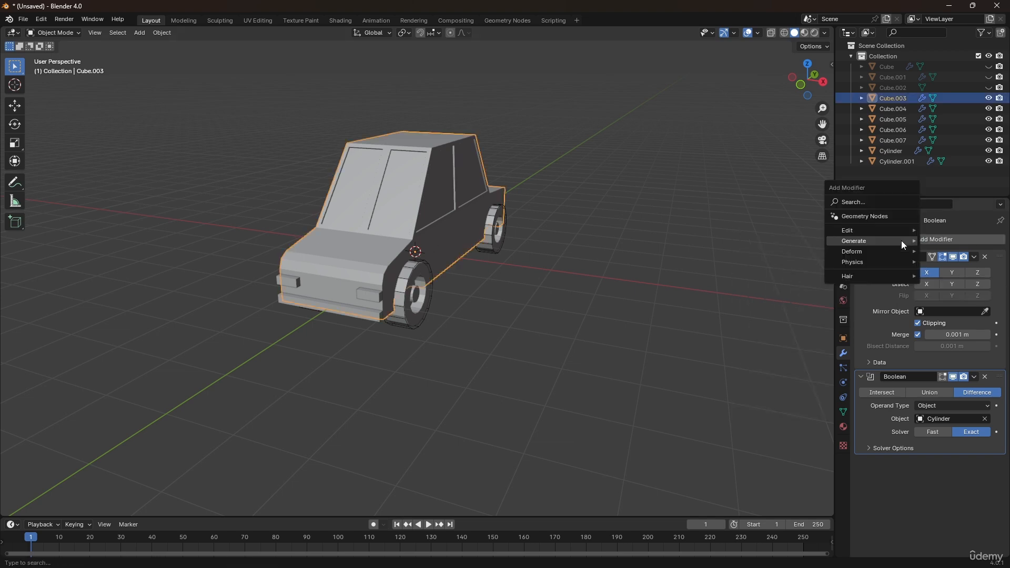
pyautogui.moveTo(897, 241)
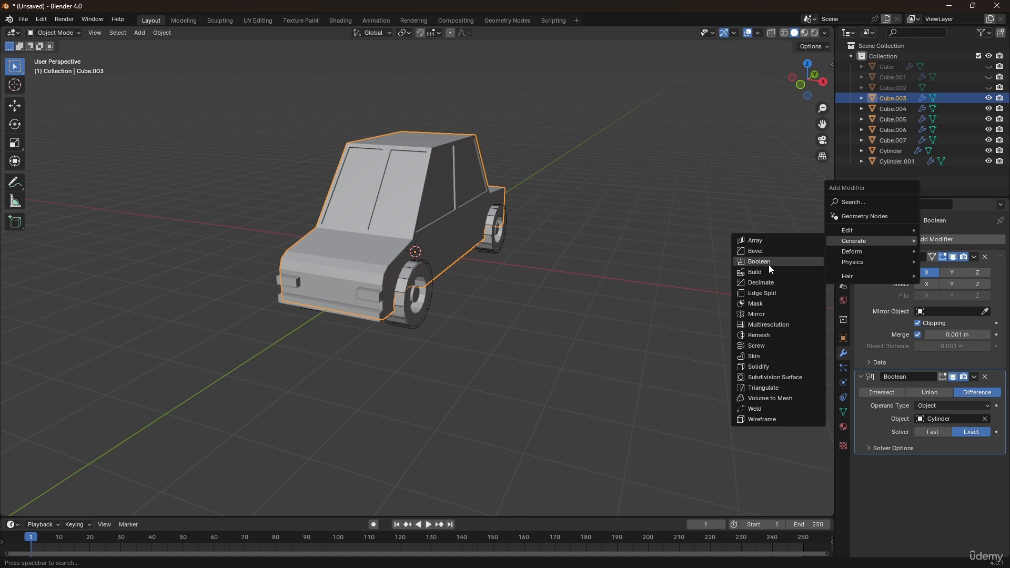
pyautogui.click(767, 271)
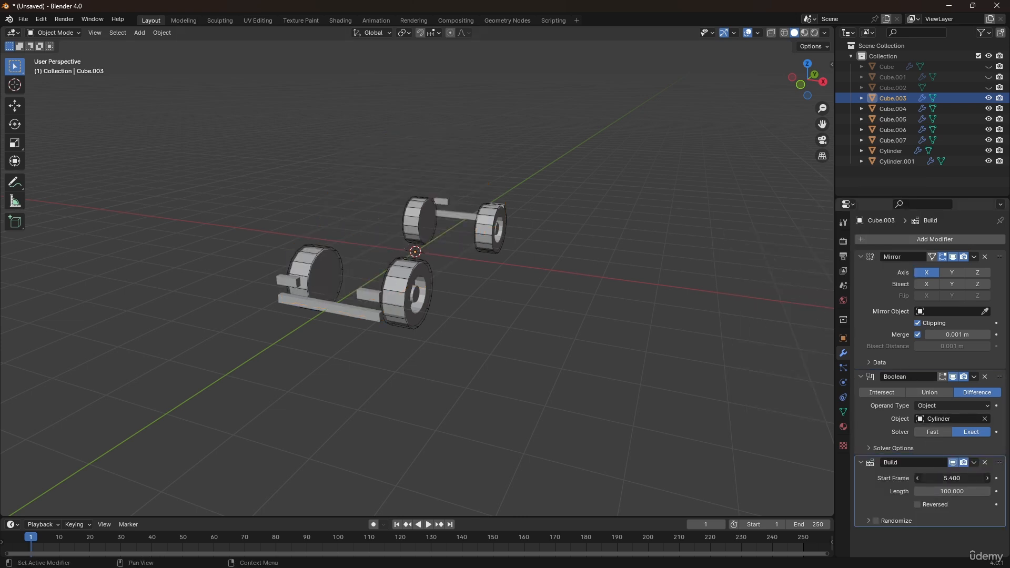
pyautogui.moveTo(953, 478); pyautogui.dragTo(884, 478)
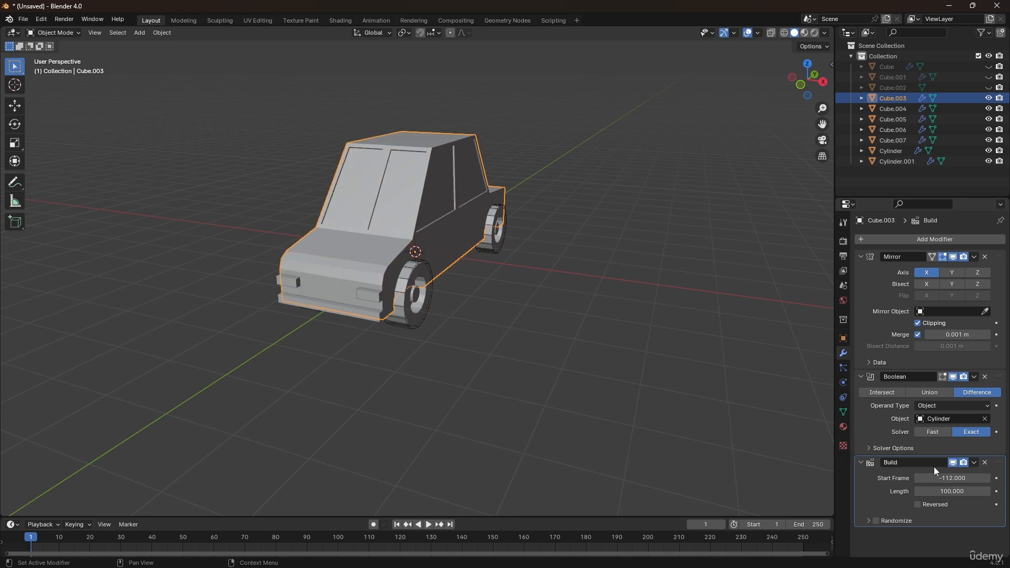
# - Try a Subdivision Surface modifier on the car body and undo it
pyautogui.click(906, 245)
pyautogui.moveTo(865, 243)
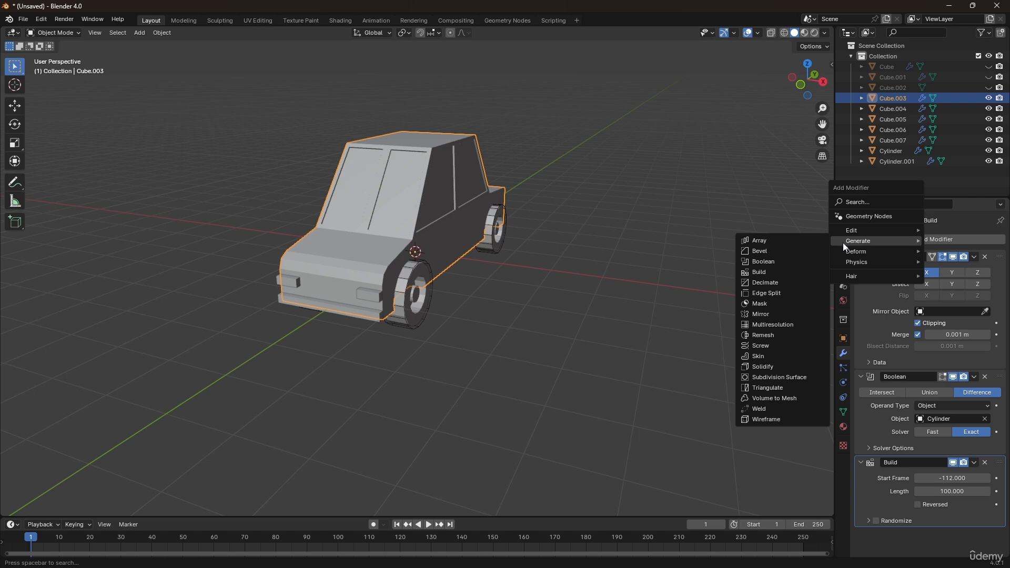
pyautogui.click(780, 379)
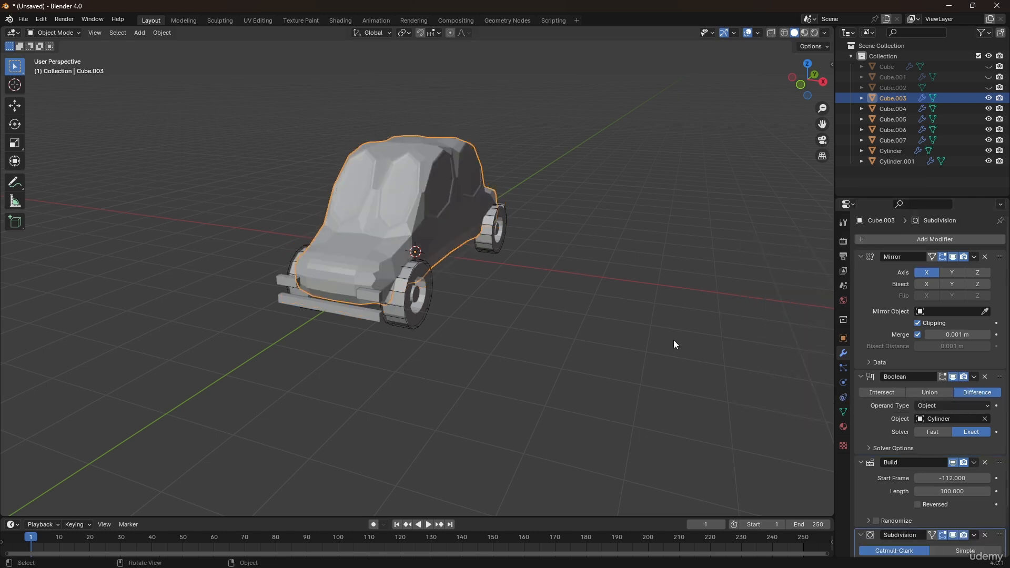
pyautogui.hotkey('ctrl', 'z')
pyautogui.click(619, 330)
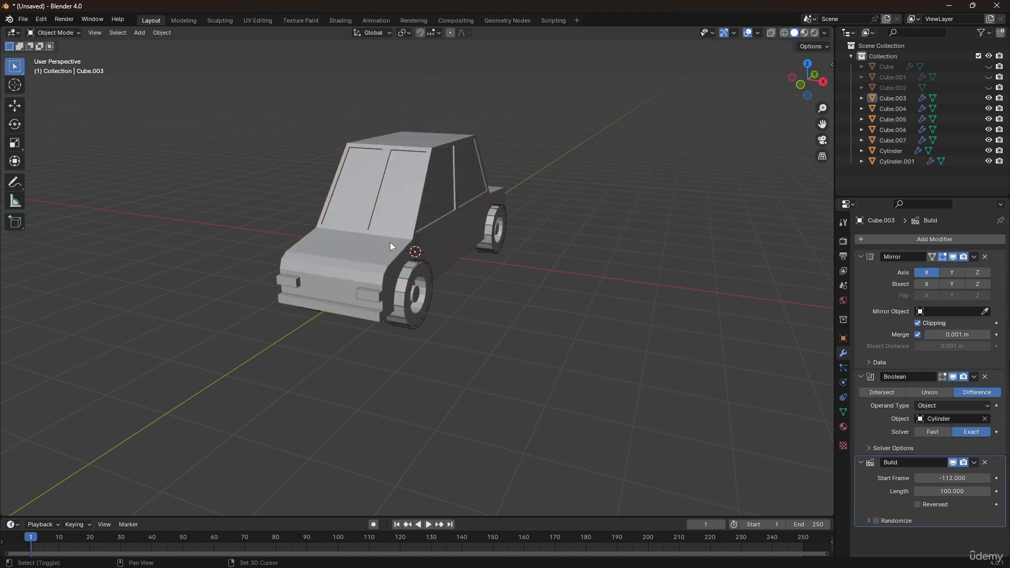
# - Add a 2 m cube and move it about -5.03 m in X, -1.37 m in Y and 2.38 m in Z, away from the car
pyautogui.keyDown('shift'); pyautogui.moveTo(305, 244); pyautogui.dragTo(421, 263, button='middle'); pyautogui.keyUp('shift')
pyautogui.hotkey('shift', 'a')
pyautogui.moveTo(422, 264)
pyautogui.click(451, 273)
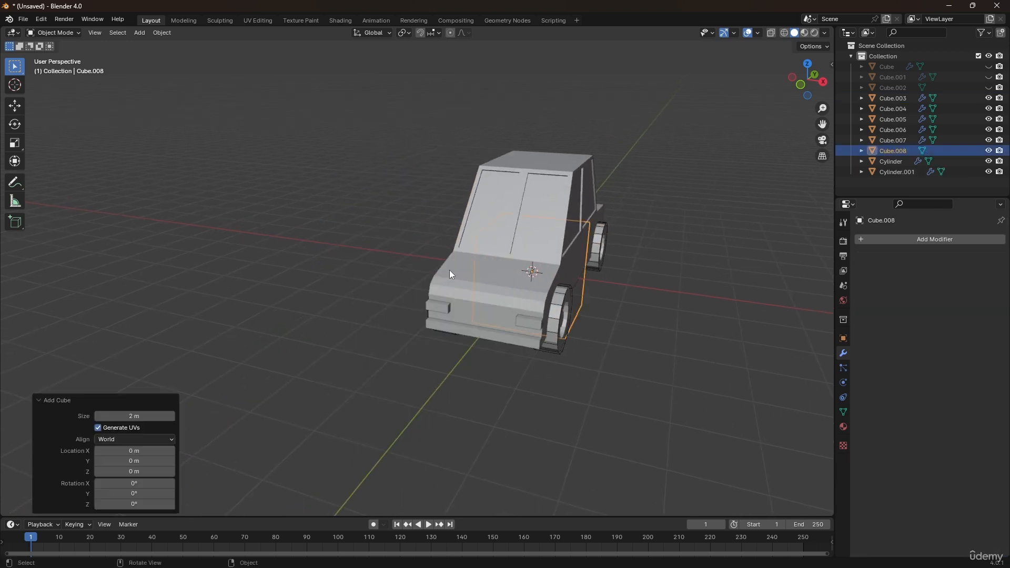
pyautogui.press('g')
pyautogui.click(323, 167)
pyautogui.moveTo(323, 166); pyautogui.dragTo(380, 221, button='middle')
pyautogui.scroll(5, 360, 191)
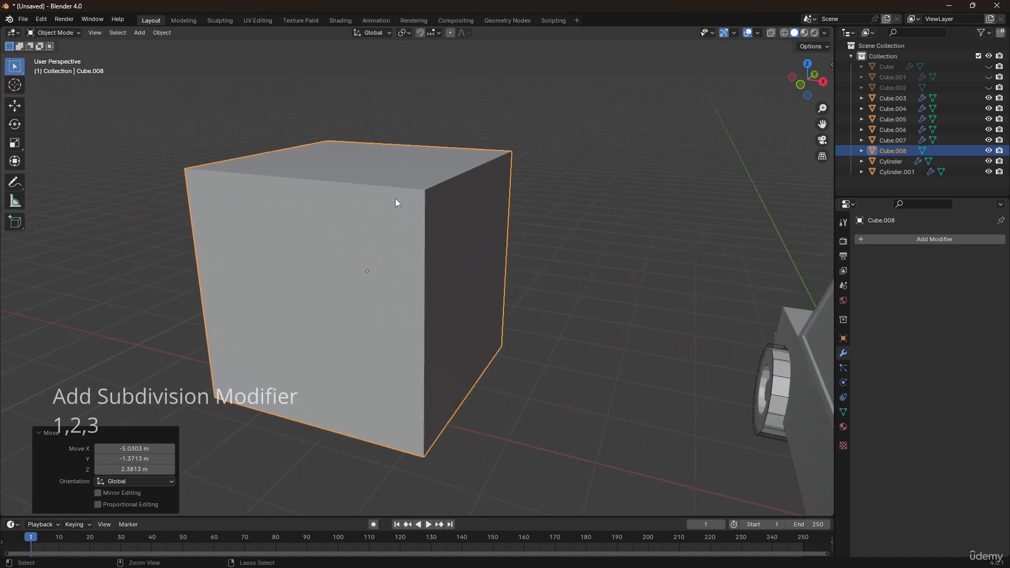
# - Add a Subdivision Surface modifier to the cube, try levels 1 and 3, and set the level to 2
pyautogui.hotkey('ctrl', '2')
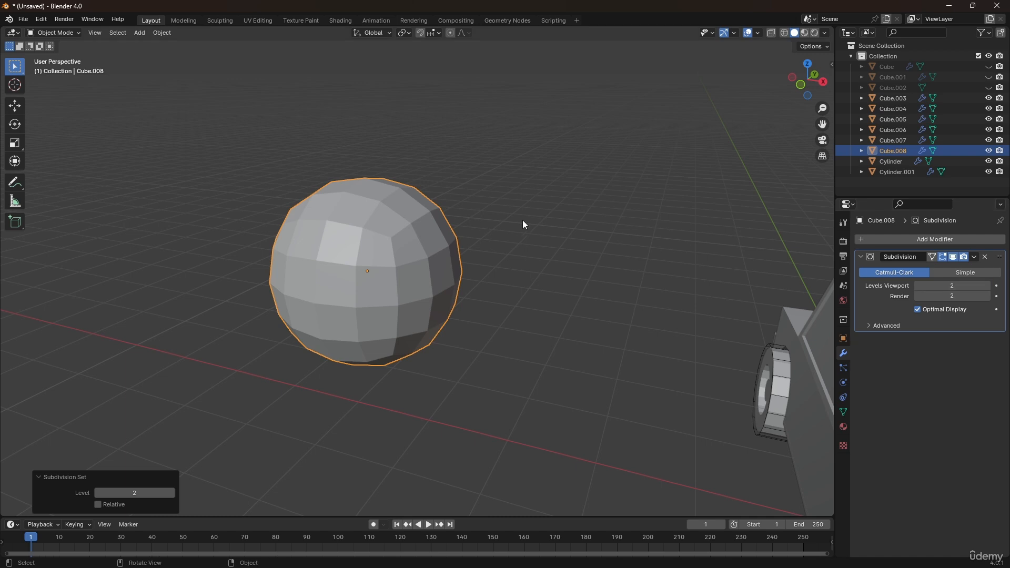
pyautogui.hotkey('ctrl', '1')
pyautogui.hotkey('ctrl', '3')
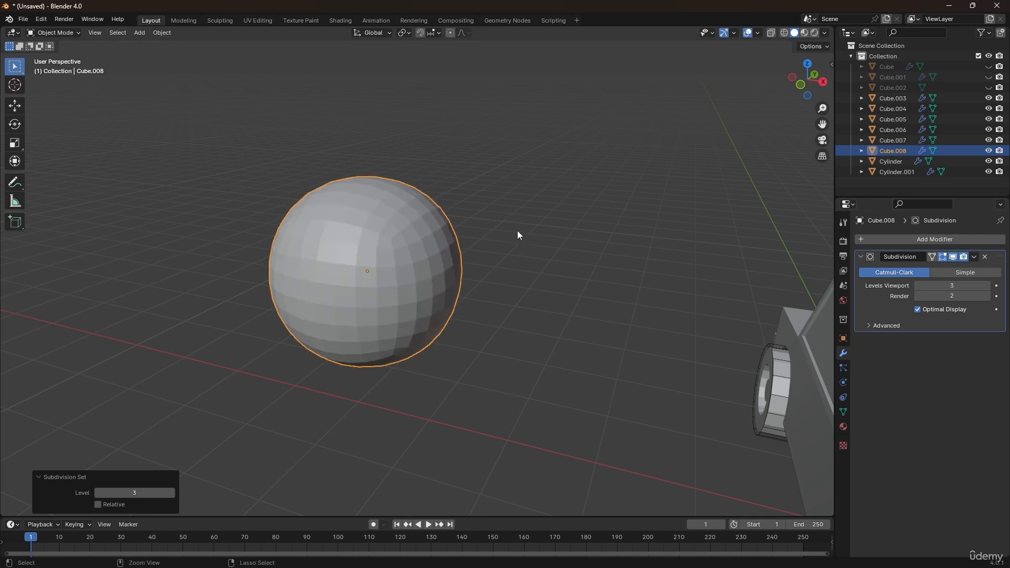
pyautogui.hotkey('ctrl', '2')
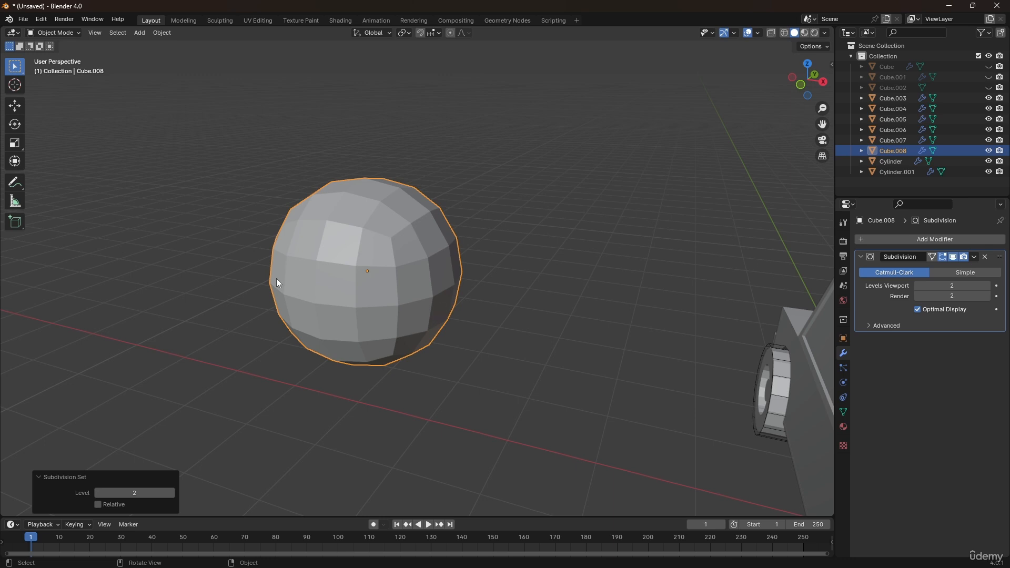
# - Select the cube's front face in face selection mode and shade the whole object smooth
pyautogui.press('KP_Decimal')
pyautogui.press('Tab')
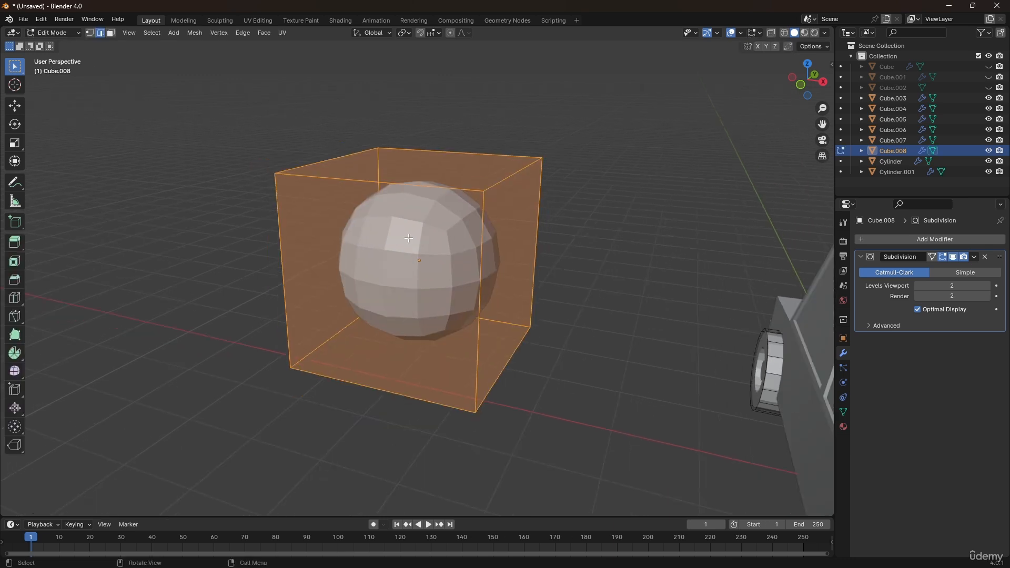
pyautogui.press('3')
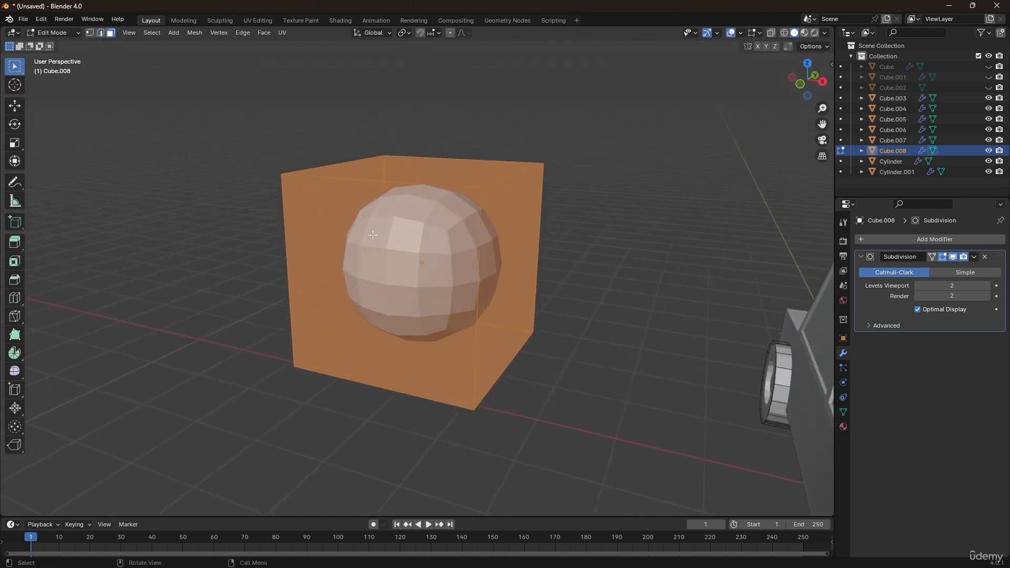
pyautogui.click(406, 234)
pyautogui.press('Tab')
pyautogui.rightClick(410, 249)
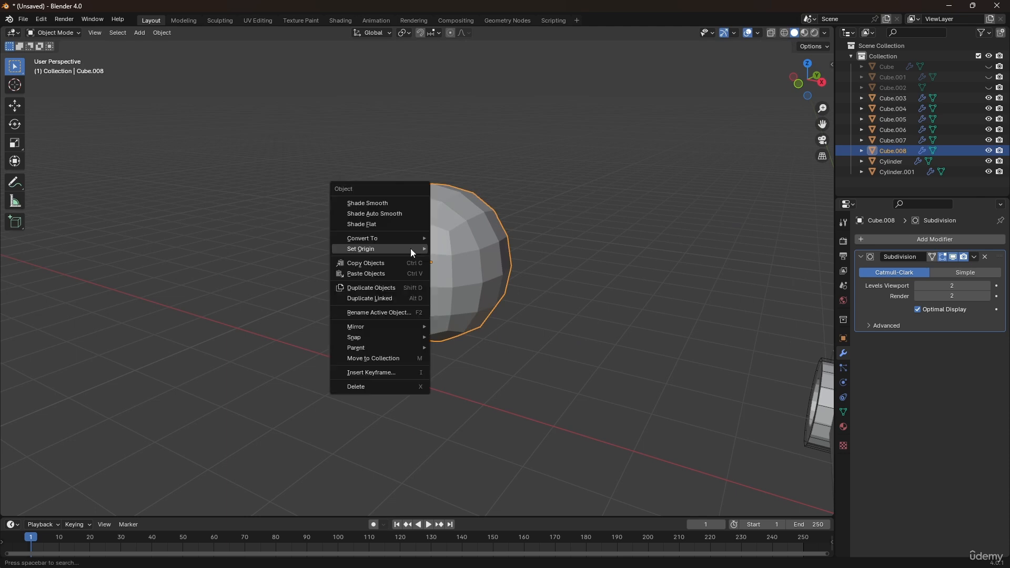
pyautogui.click(371, 201)
# - Try moving the subdivided cube's +X side face about 1.04 m along X
pyautogui.press('Tab')
pyautogui.moveTo(469, 258); pyautogui.dragTo(414, 237, button='middle')
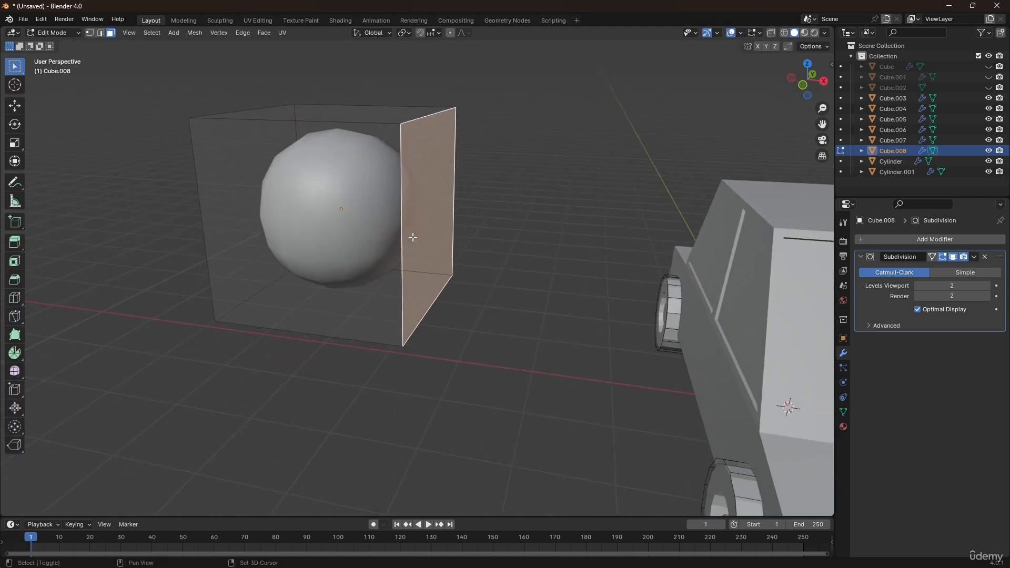
pyautogui.press('g')
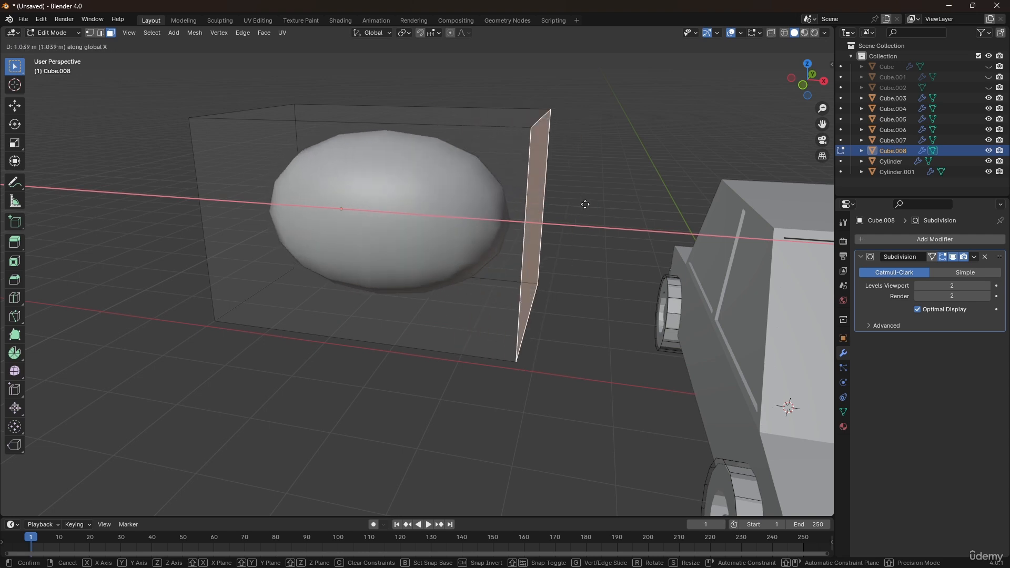
pyautogui.rightClick(594, 207)
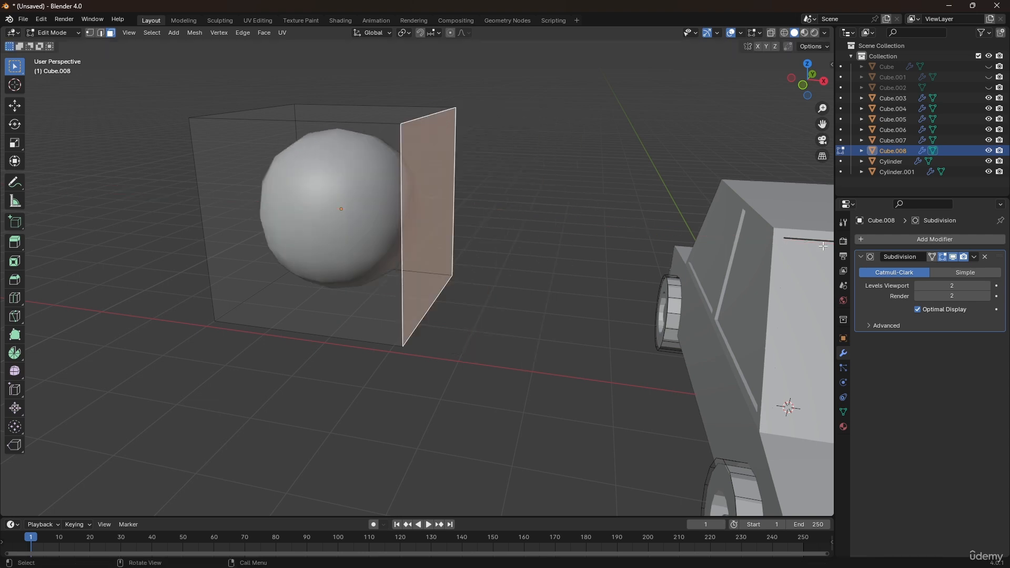
# - Try the Subdivision modifier's On Cage display in Edit Mode and switch it back off
pyautogui.click(932, 258)
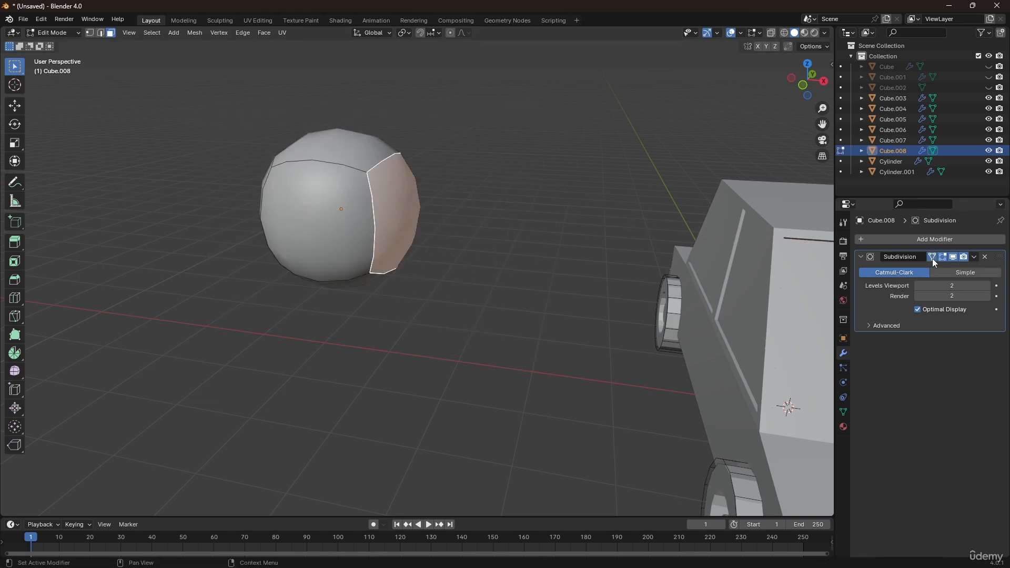
pyautogui.moveTo(489, 182); pyautogui.dragTo(347, 248, button='middle')
pyautogui.click(936, 257)
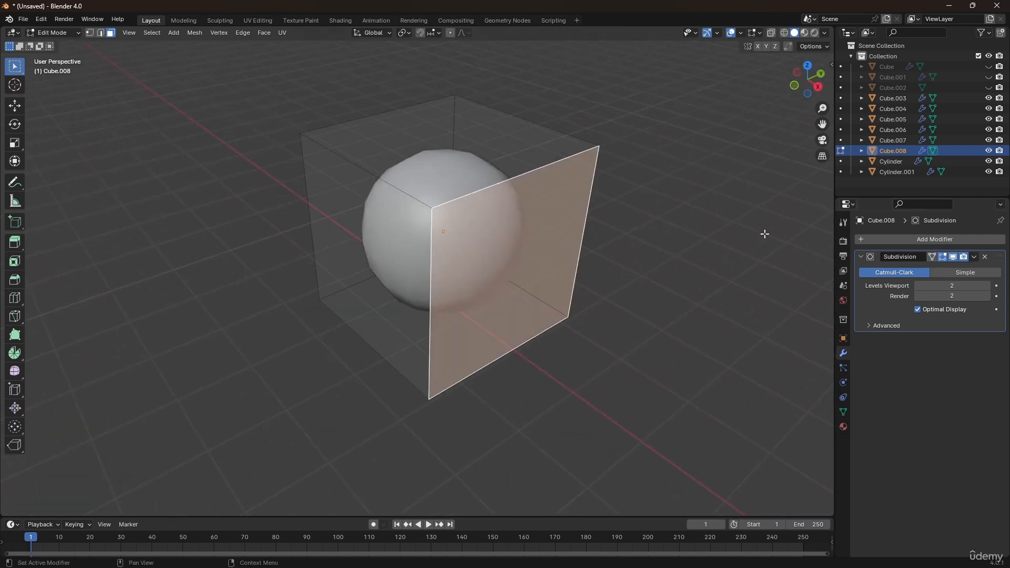
# - Return the cube to Object Mode and set the Subdivision modifier's viewport levels to 3
pyautogui.moveTo(443, 201); pyautogui.dragTo(494, 266, button='middle')
pyautogui.scroll(-2, 464, 203)
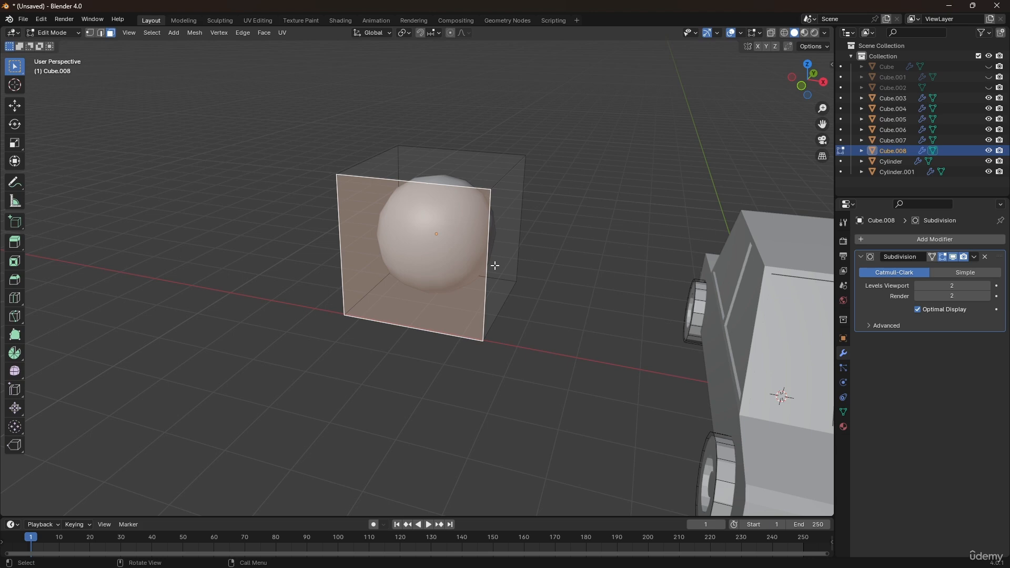
pyautogui.press('Tab')
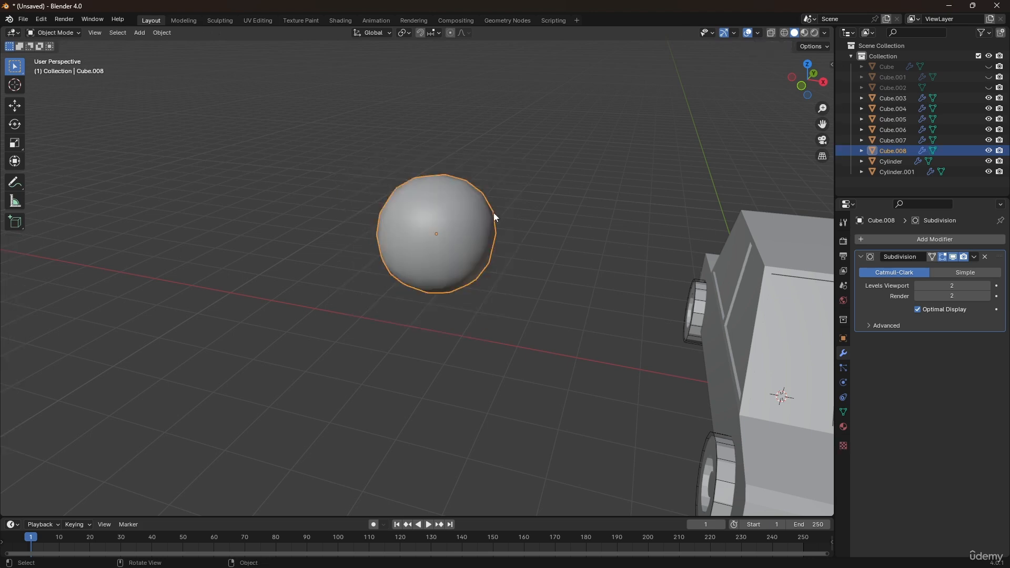
pyautogui.click(987, 286)
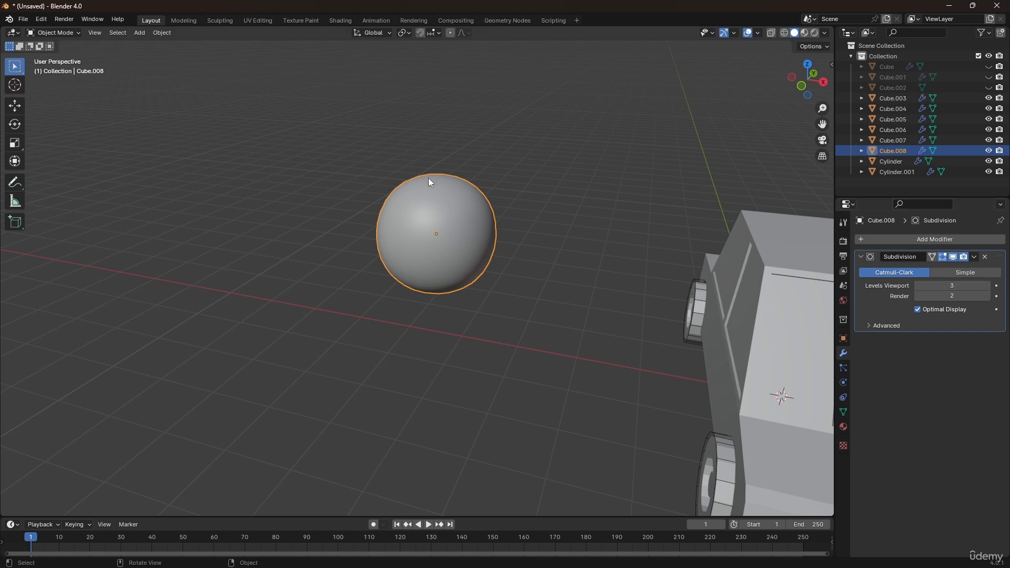
# - Try moving the cube's +X side face about 1.24 m along X and undo the move
pyautogui.moveTo(430, 182); pyautogui.dragTo(435, 244, button='middle')
pyautogui.press('Tab')
pyautogui.moveTo(529, 292); pyautogui.dragTo(477, 239, button='middle')
pyautogui.press('g')
pyautogui.press('x')
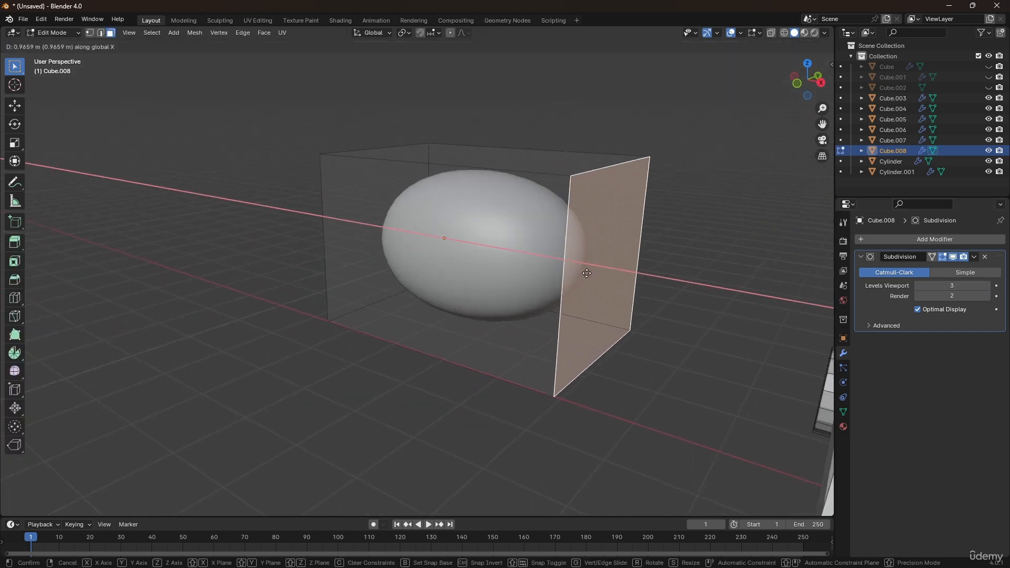
pyautogui.click(616, 280)
pyautogui.moveTo(482, 289); pyautogui.dragTo(526, 287, button='middle')
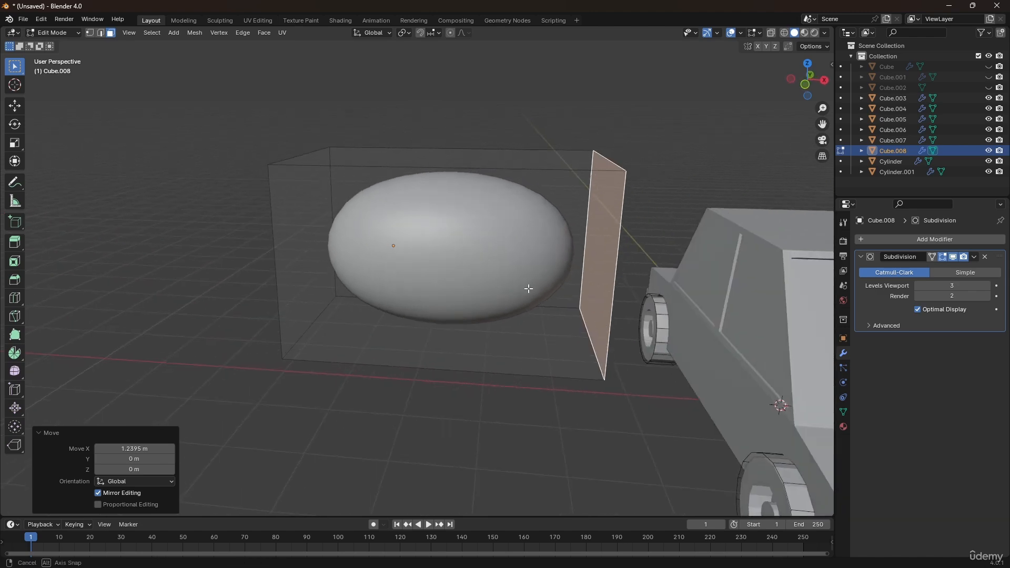
pyautogui.hotkey('ctrl', 'z')
# - Apply the cube's Subdivision modifier and deselect all resulting faces in Edit Mode
pyautogui.press('Tab')
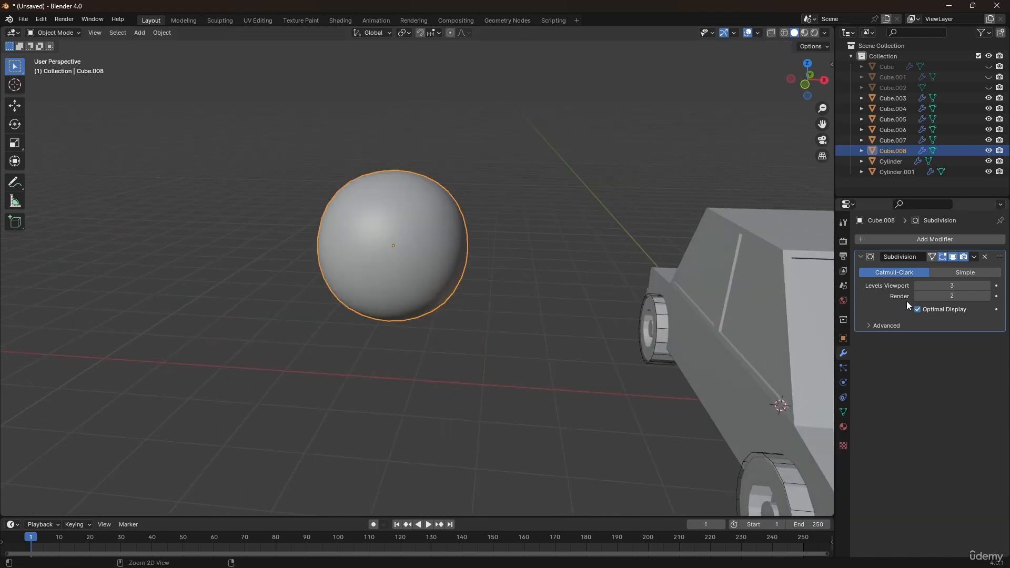
pyautogui.hotkey('ctrl', 'a')
pyautogui.press('Tab')
pyautogui.moveTo(541, 252); pyautogui.dragTo(448, 276, button='middle')
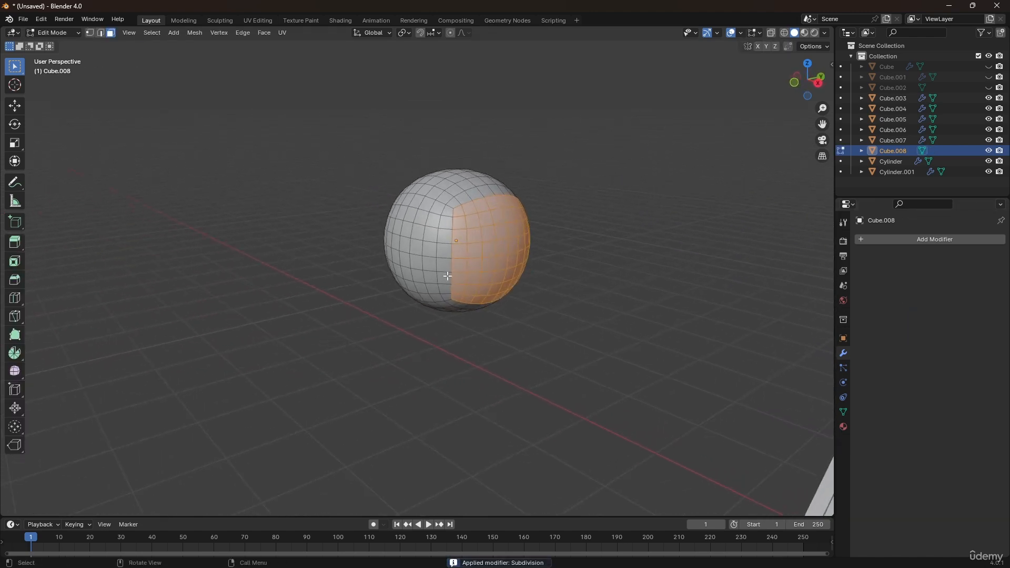
pyautogui.click(535, 356)
# - Try moving a selected patch of faces on the sphere's +X side about 0.68 m outward
pyautogui.moveTo(512, 293); pyautogui.dragTo(481, 289, button='middle')
pyautogui.scroll(5, 480, 289)
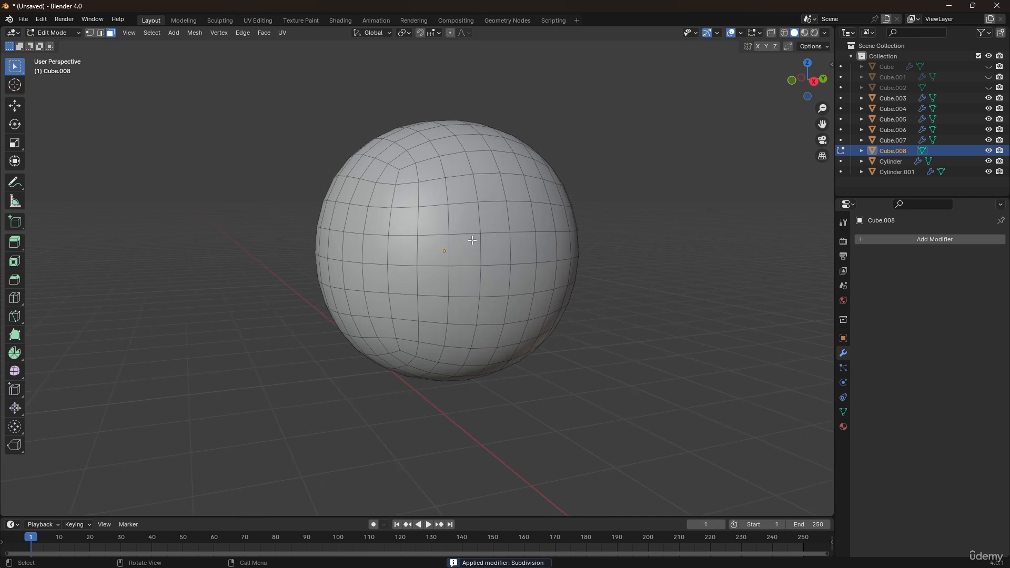
pyautogui.click(400, 175)
pyautogui.moveTo(401, 176); pyautogui.dragTo(555, 282, button='middle')
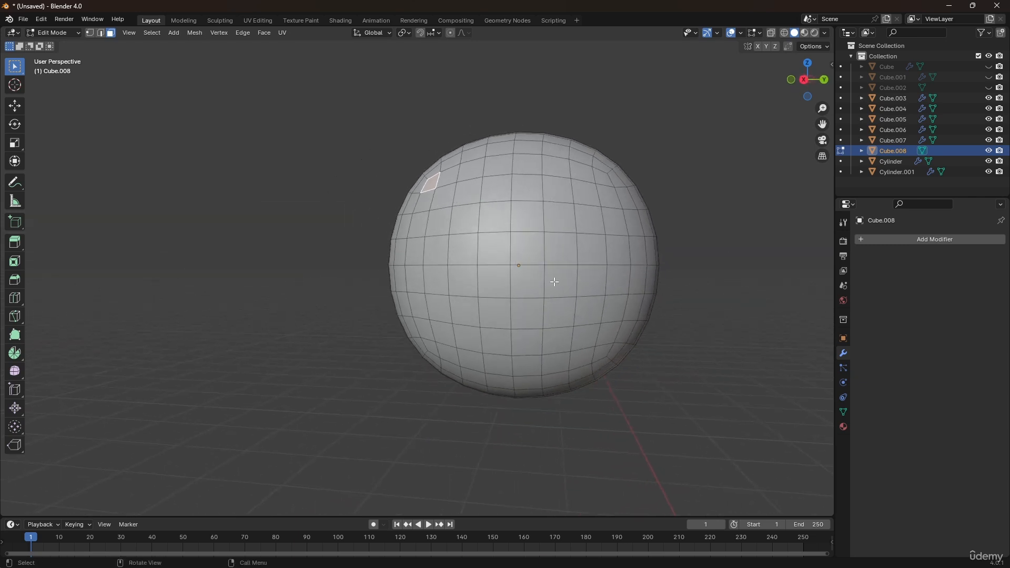
pyautogui.moveTo(431, 192); pyautogui.dragTo(598, 342)
pyautogui.moveTo(495, 283); pyautogui.dragTo(595, 298, button='middle')
pyautogui.press('g')
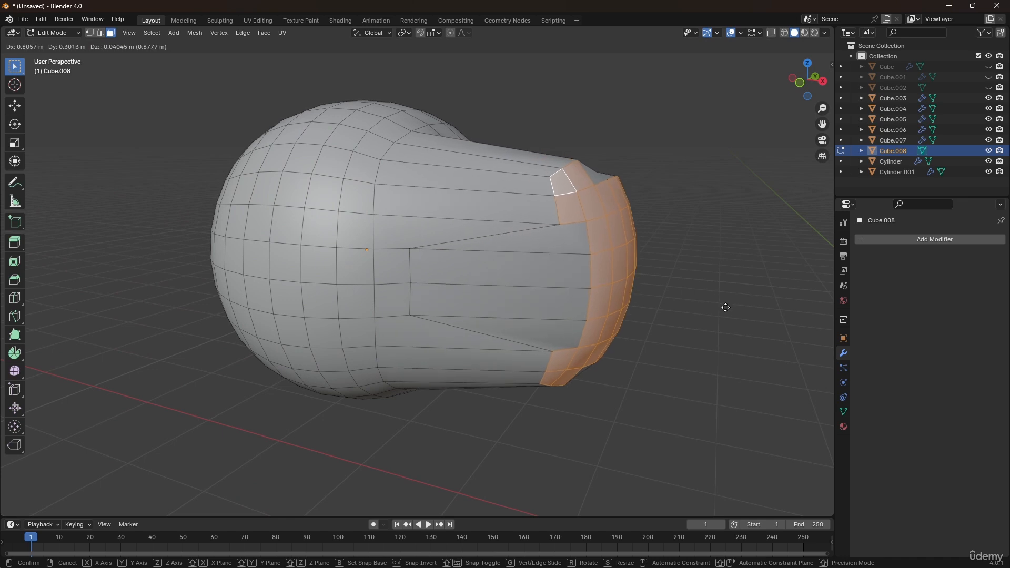
pyautogui.press('ctrl')
pyautogui.press('Escape')
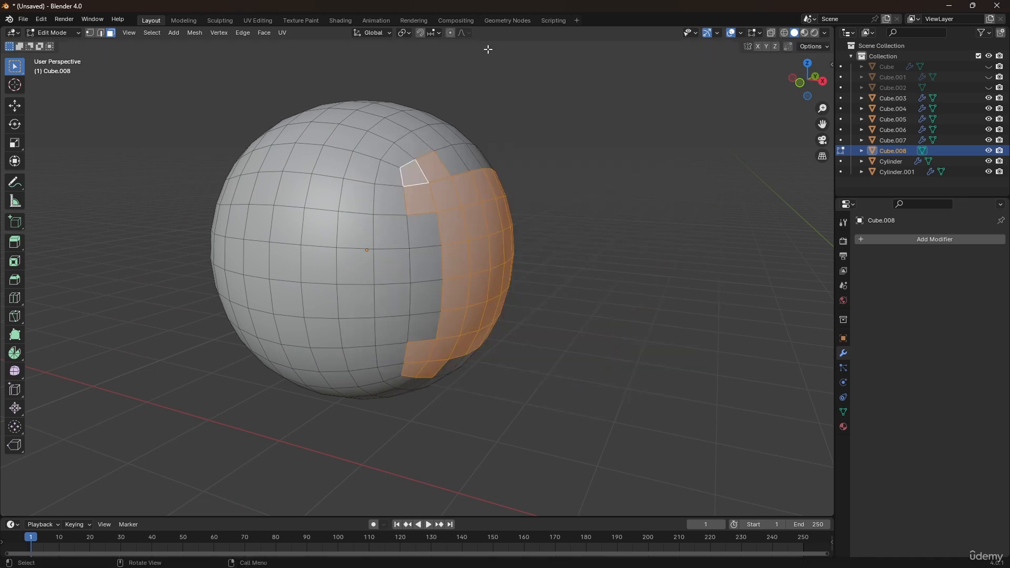
# - Add a level 3 Subdivision Surface modifier to the sphere and check its mesh in Edit Mode
pyautogui.scroll(-2, 488, 205)
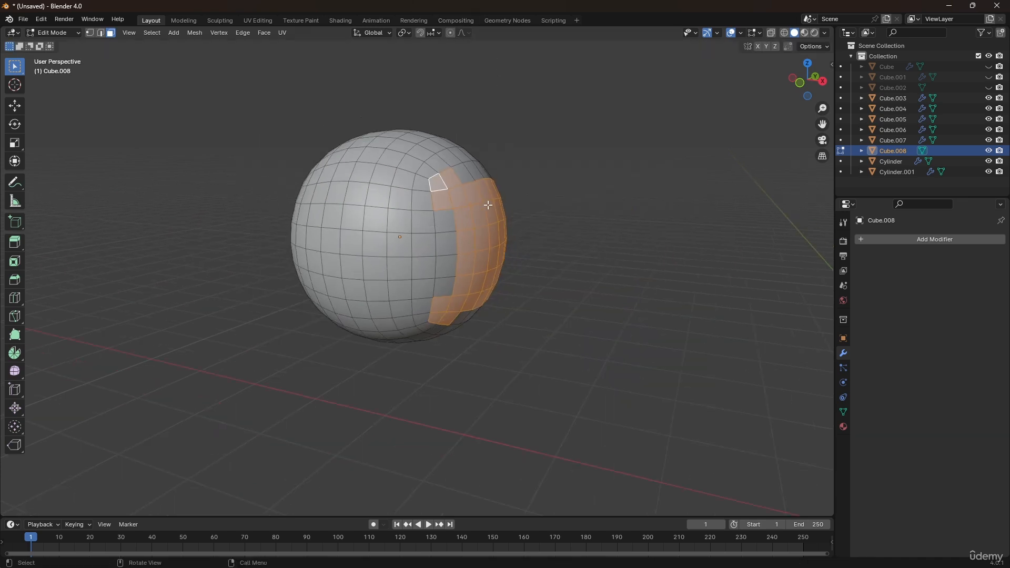
pyautogui.scroll(-2, 488, 206)
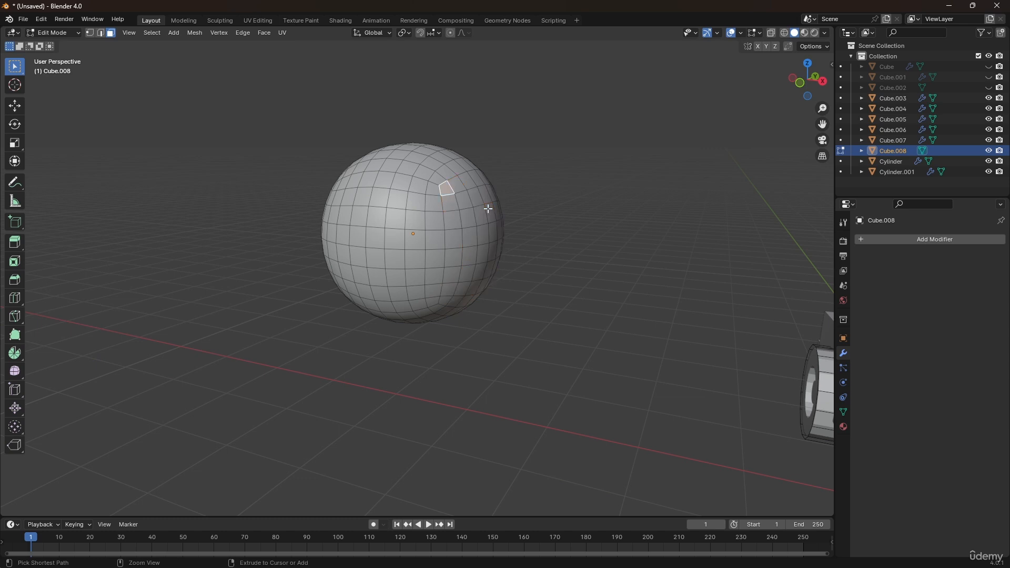
pyautogui.press('Tab')
pyautogui.hotkey('ctrl', '3')
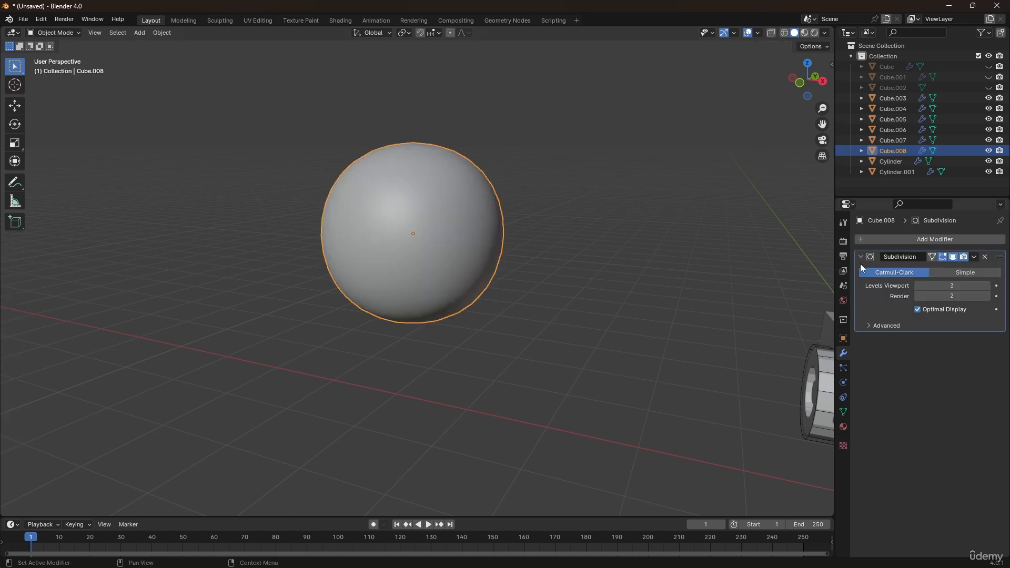
pyautogui.press('Tab')
pyautogui.moveTo(445, 219); pyautogui.dragTo(482, 219, button='middle')
pyautogui.press('Tab')
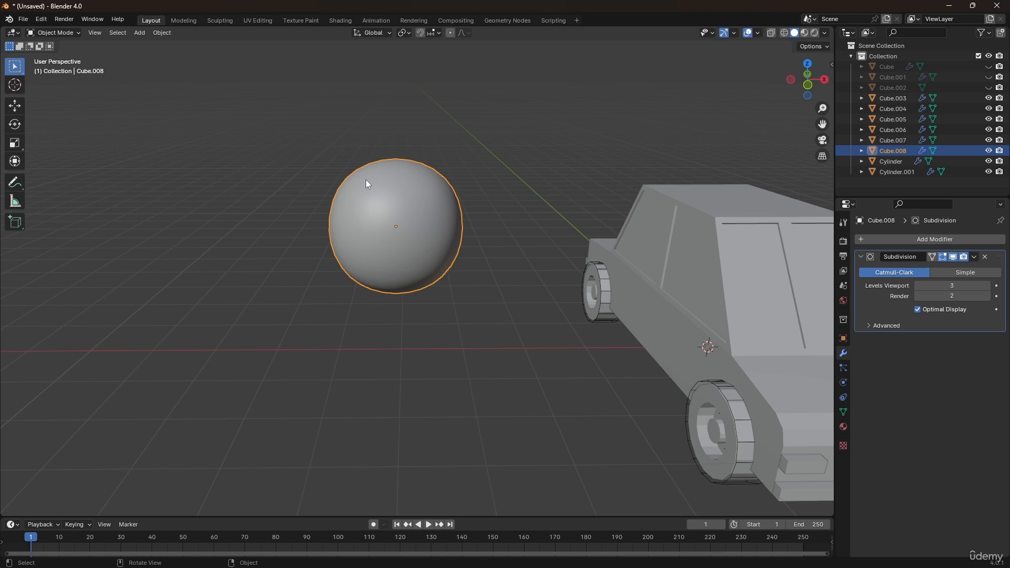
pyautogui.click(863, 239)
pyautogui.moveTo(848, 236)
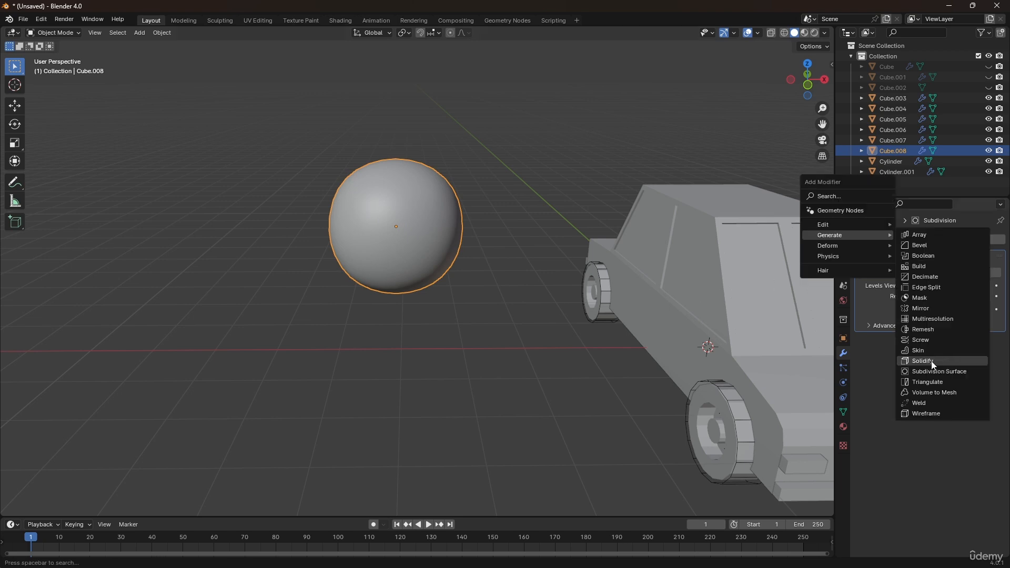
pyautogui.click(544, 342)
# - Delete the sphere and all visible car parts from the scene
pyautogui.moveTo(544, 342); pyautogui.dragTo(481, 245, button='middle')
pyautogui.scroll(-3, 488, 245)
pyautogui.moveTo(628, 110); pyautogui.dragTo(312, 319)
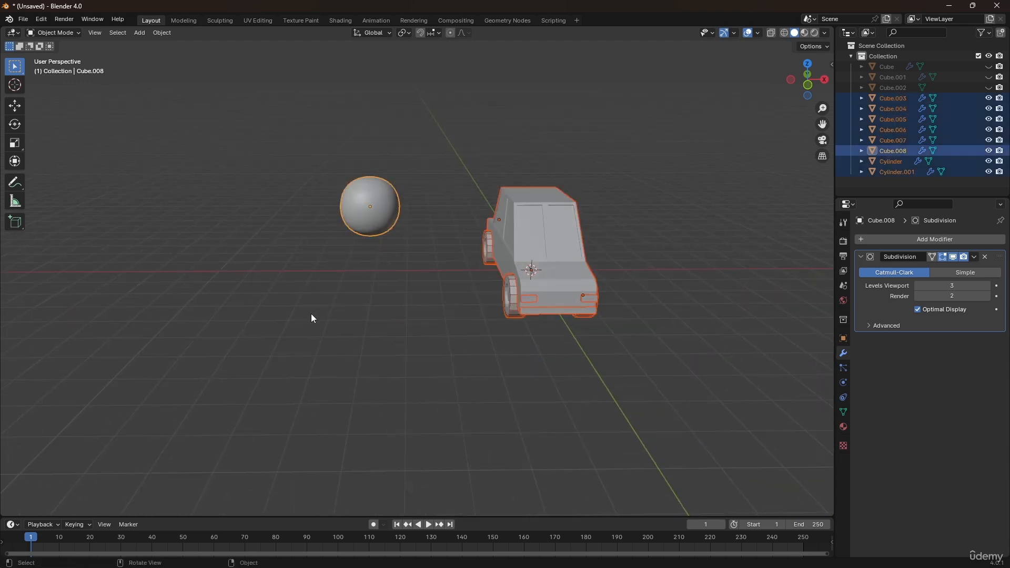
pyautogui.press('Delete')
# - Add a 2 m plane at the world origin
pyautogui.hotkey('shift', 'a')
pyautogui.moveTo(511, 272)
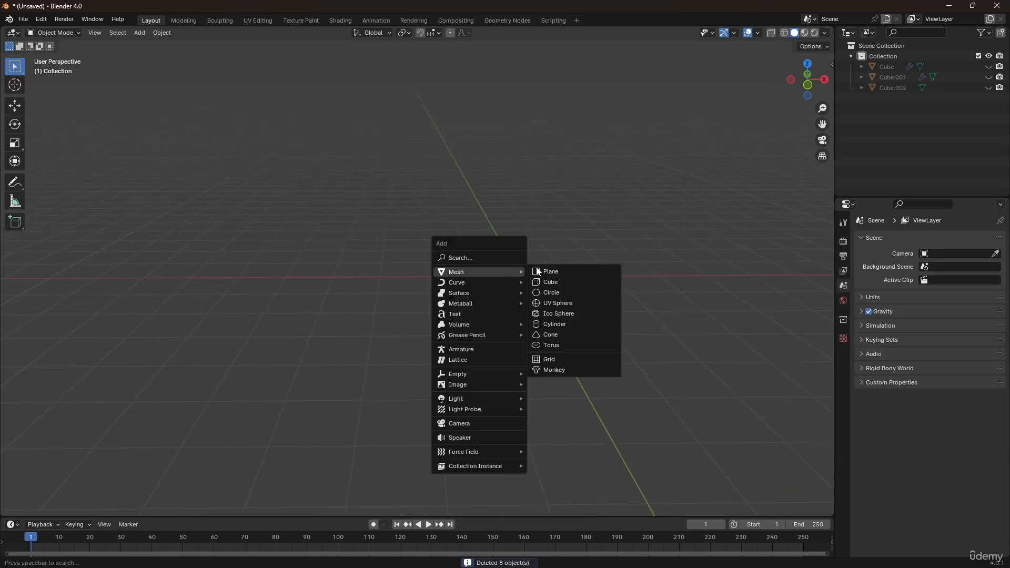
pyautogui.click(554, 271)
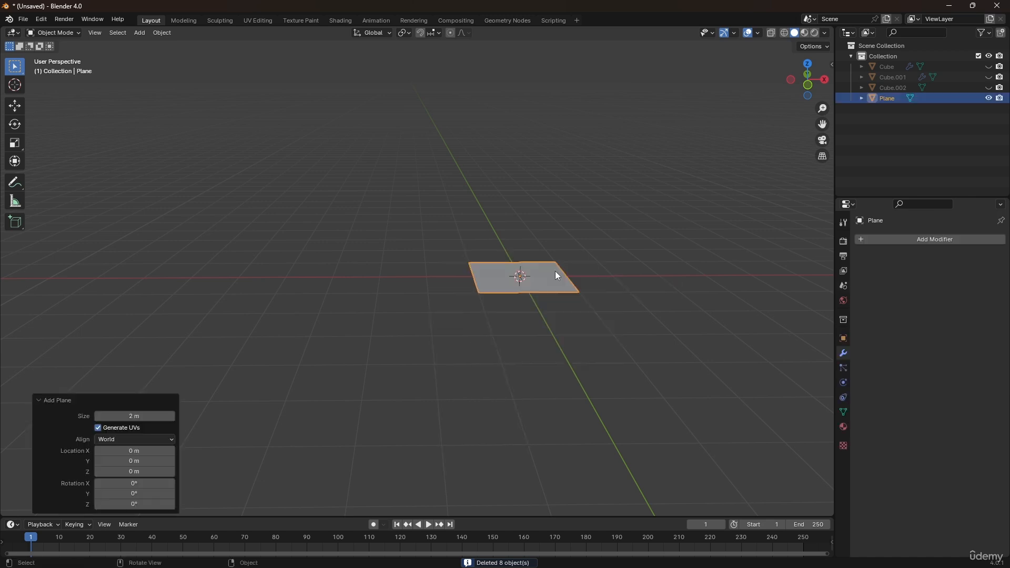
pyautogui.scroll(5, 558, 275)
pyautogui.moveTo(446, 314); pyautogui.dragTo(616, 306, button='middle')
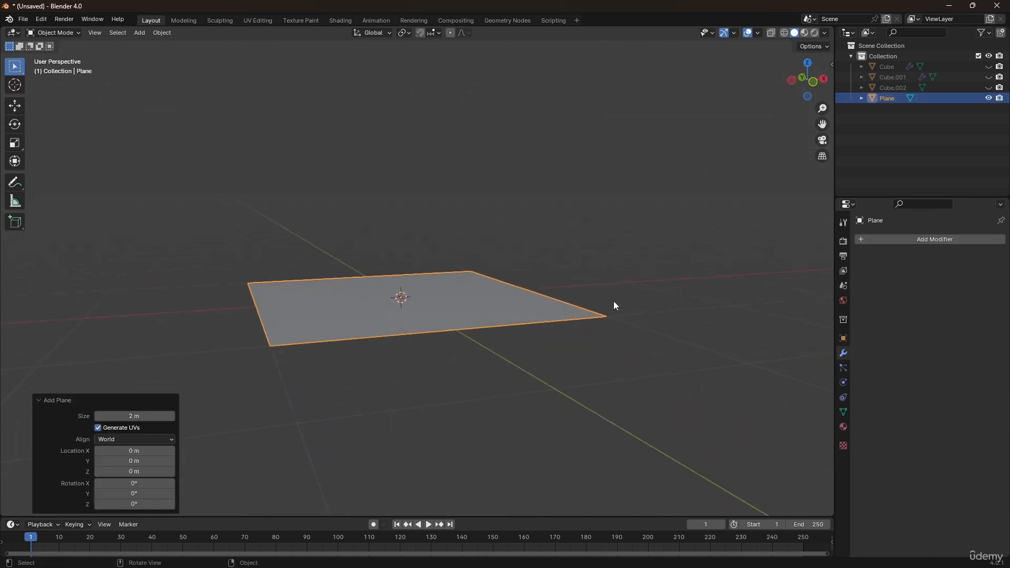
# - Add a Solidify modifier to the plane with a thickness of -0.26 m and Even Thickness enabled, and deselect the plane
pyautogui.click(880, 240)
pyautogui.moveTo(868, 237)
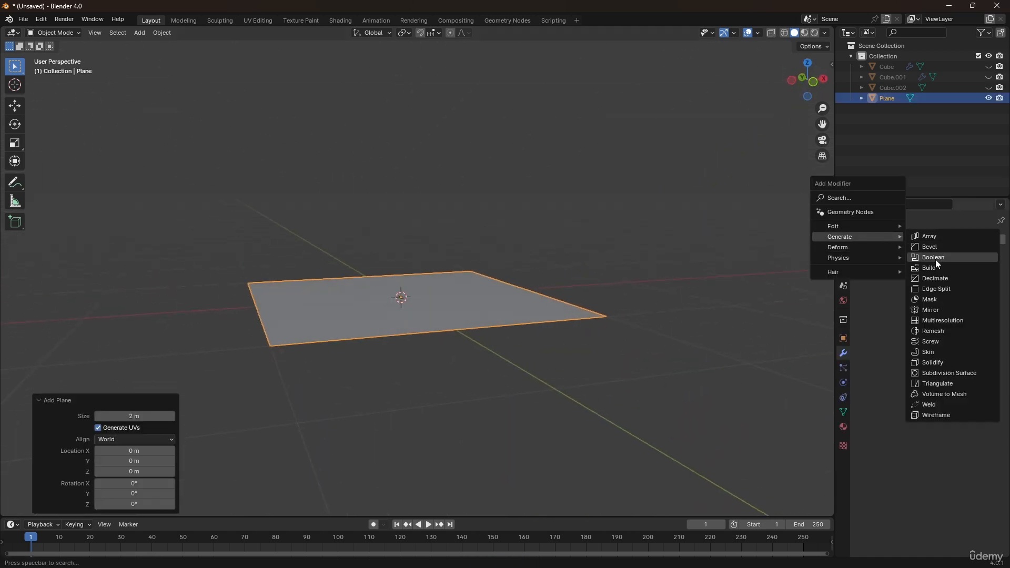
pyautogui.click(944, 362)
pyautogui.moveTo(953, 286)
pyautogui.mouseDown()
pyautogui.moveTo(979, 286)
pyautogui.moveTo(937, 286)
pyautogui.mouseUp()
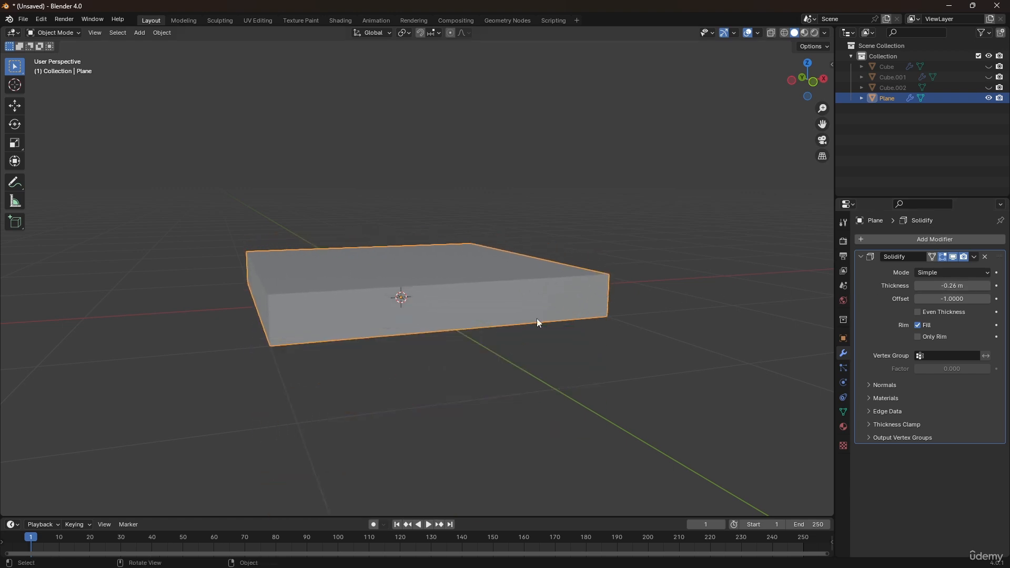
pyautogui.moveTo(514, 288)
pyautogui.mouseDown(button='middle')
pyautogui.moveTo(497, 287)
pyautogui.moveTo(508, 289)
pyautogui.mouseUp(button='middle')
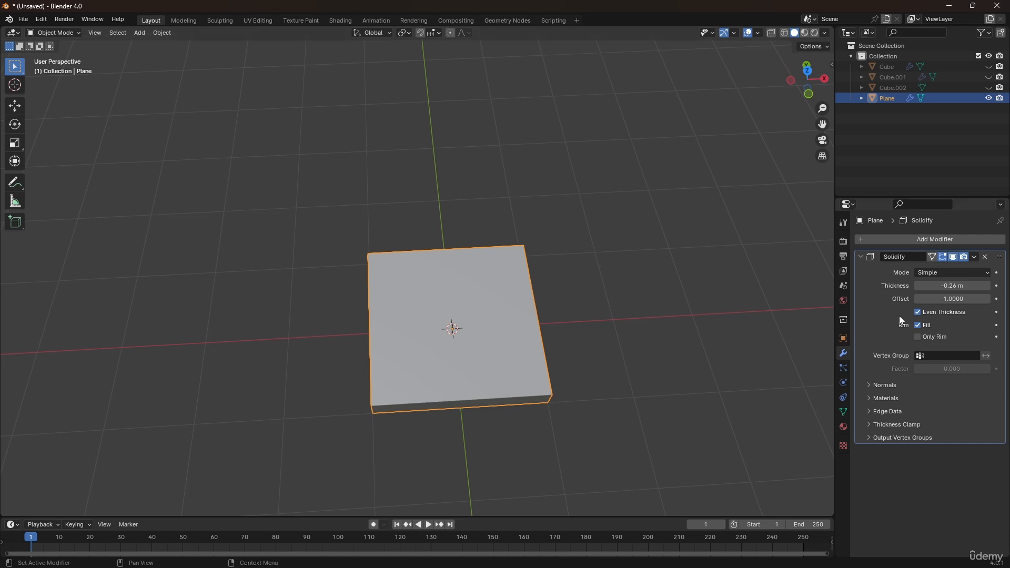
pyautogui.click(588, 274)
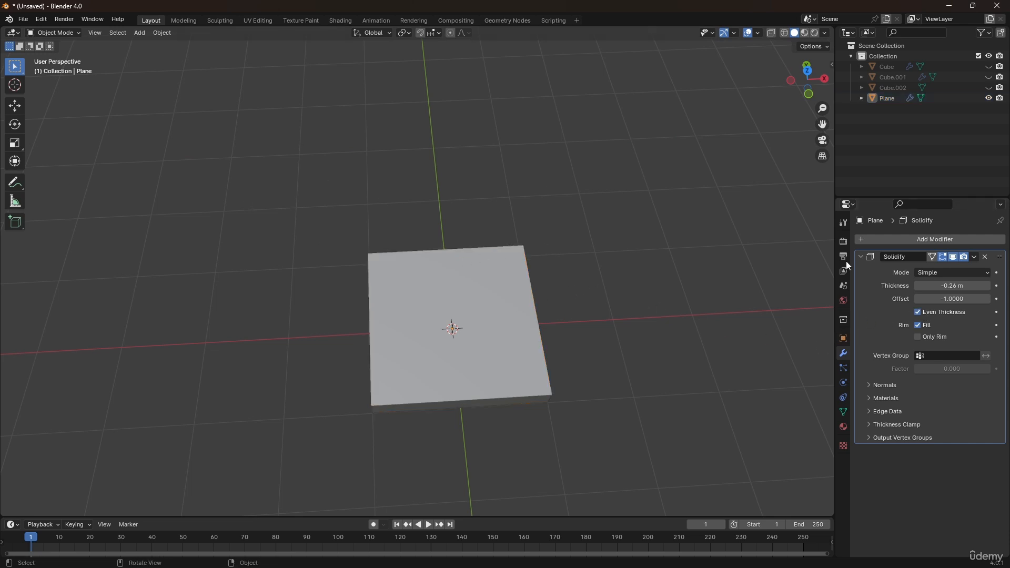
# - Open the list of Generate modifiers for the plane
pyautogui.click(899, 239)
pyautogui.moveTo(874, 234)
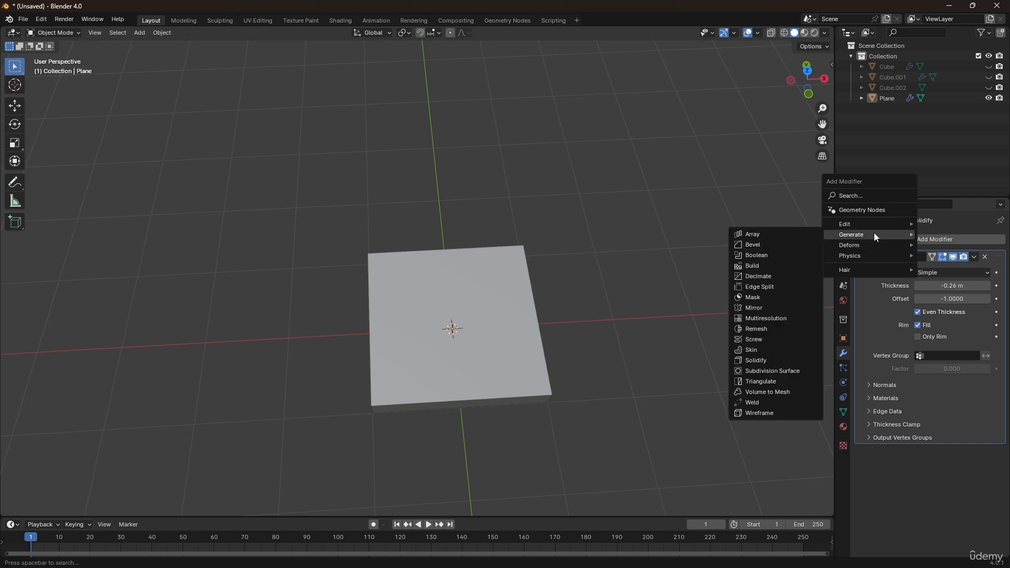